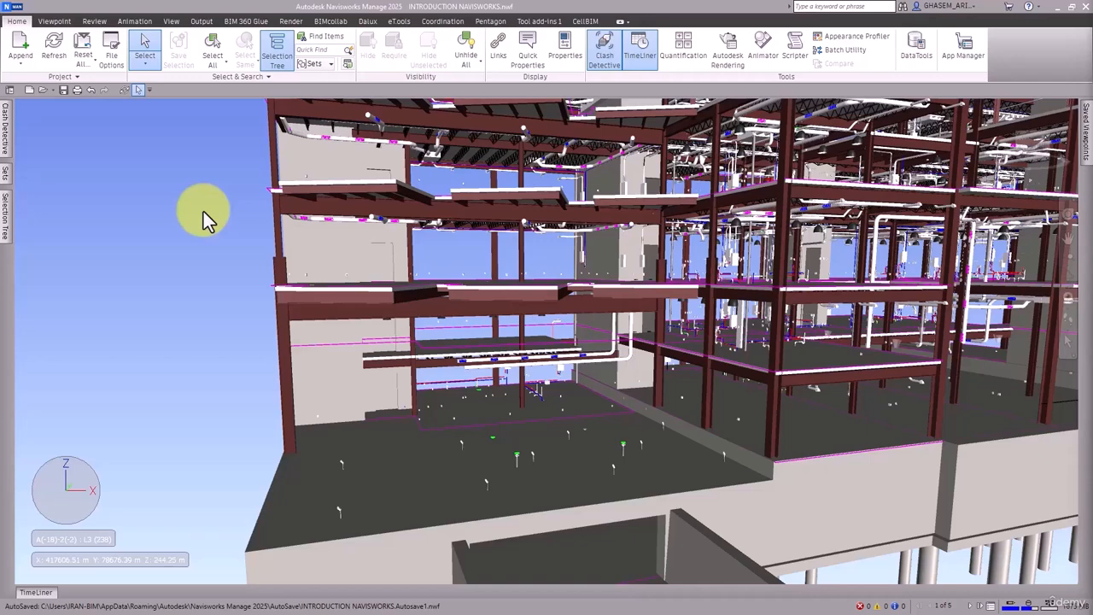
Step: Open the Selection Tree window and pin it docked beside the model view
middle_click_drag(491, 328, 506, 316, "shift")
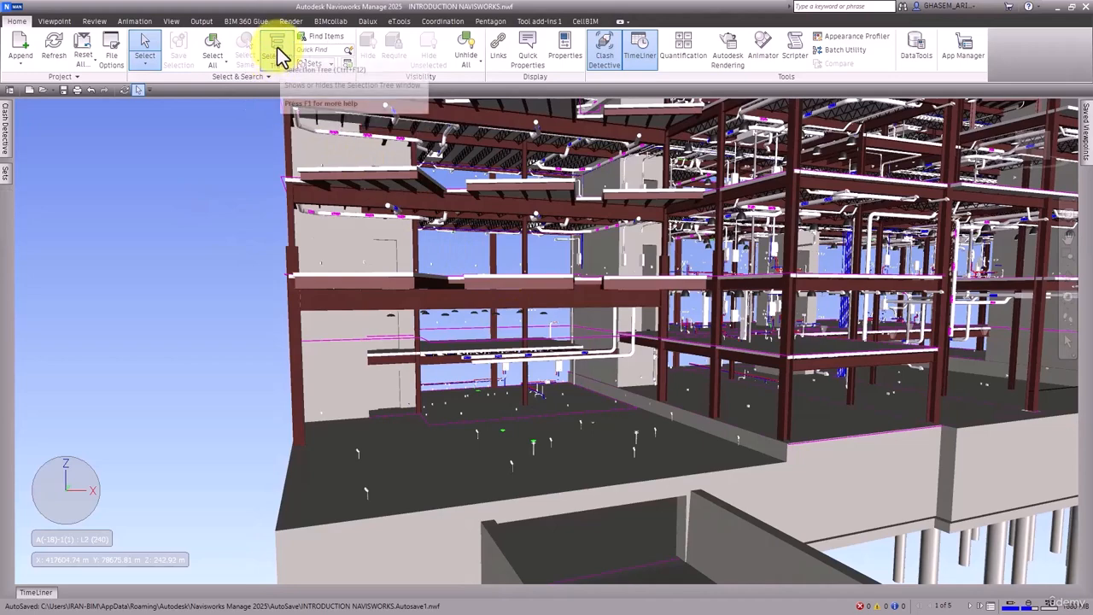
left_click(276, 56)
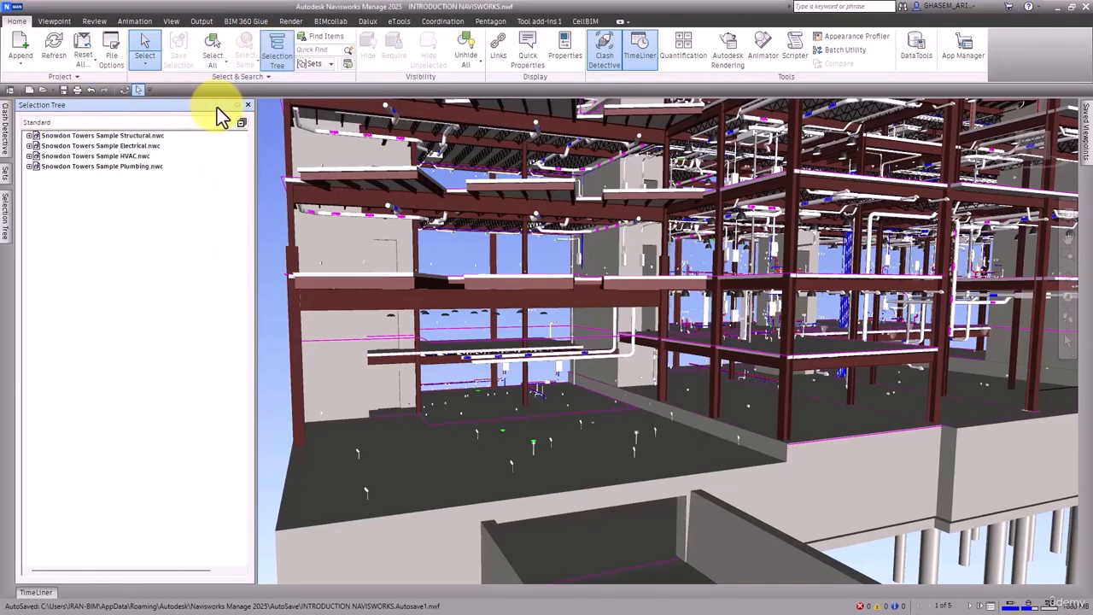
left_click(236, 106)
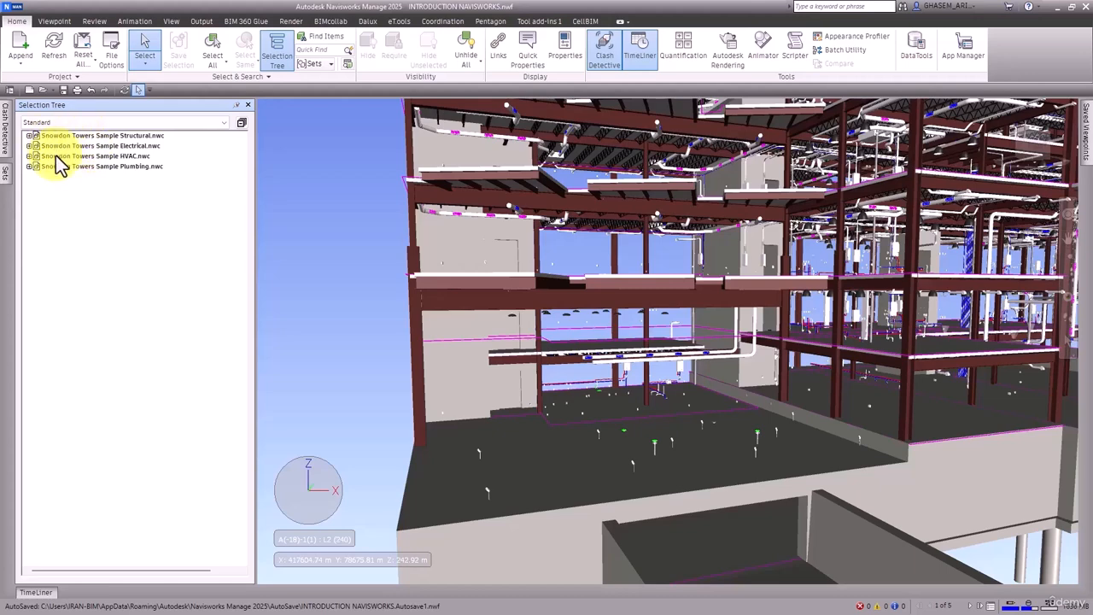
Step: Expand Snowdon Towers Sample Structural.nwc and select its Elevator Pit level, opening its Structural Foundations
left_click(29, 136)
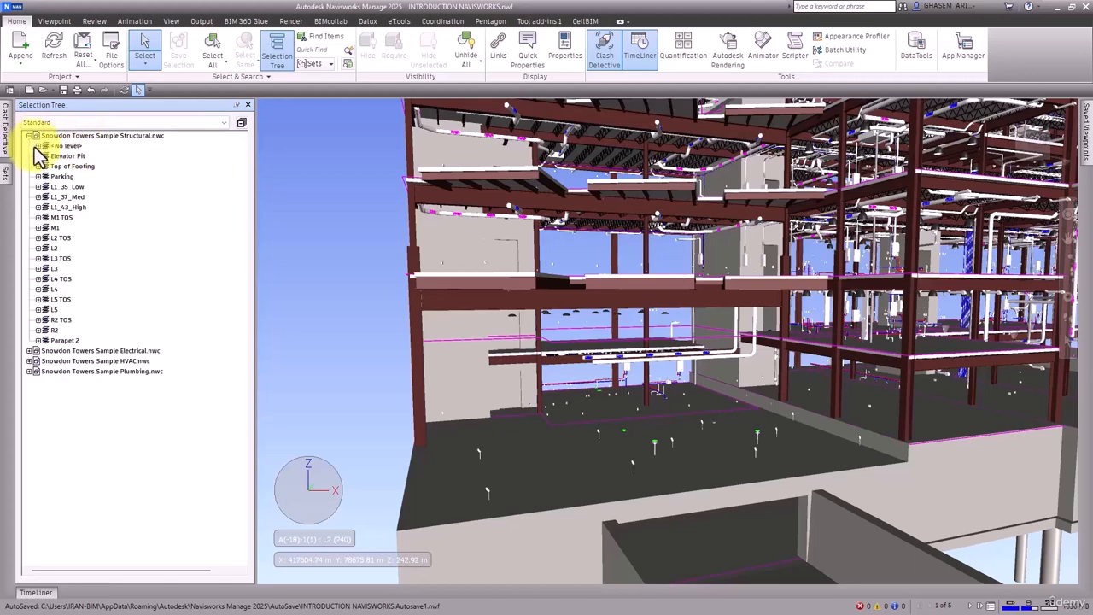
left_click(62, 136)
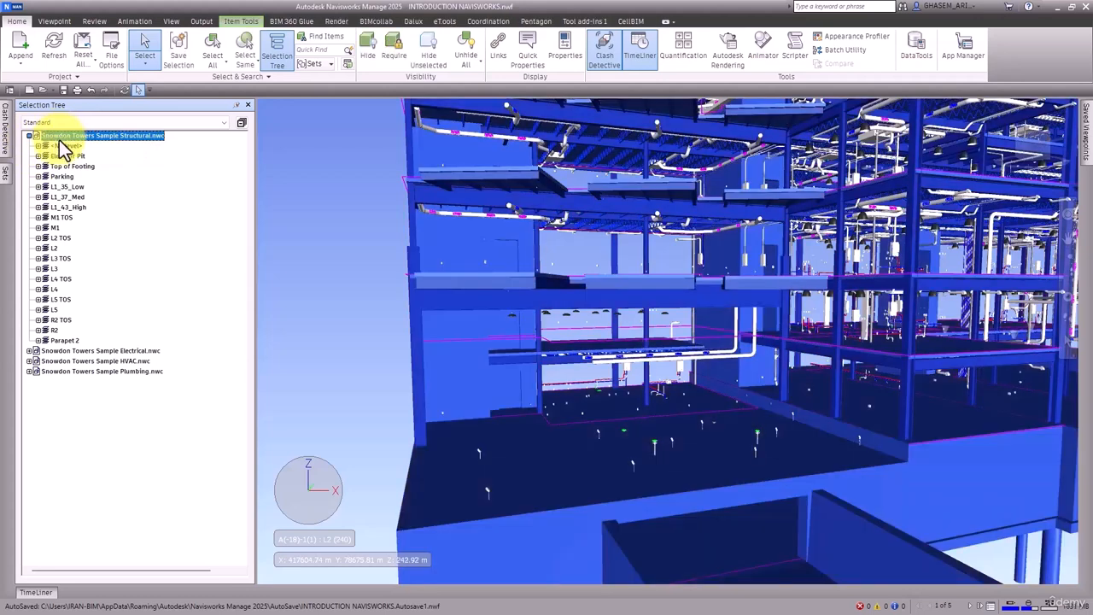
left_click(61, 156)
left_click(37, 156)
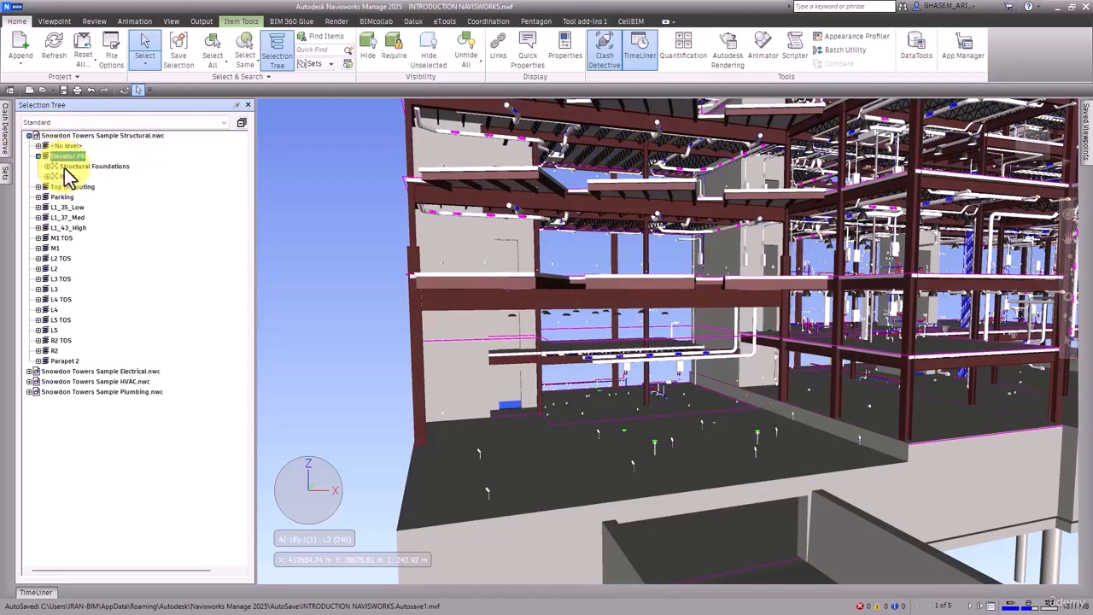
left_click(47, 167)
Step: Expand the Foundation Slab branch down to its material, then clear the selection in the model view
left_click(73, 177)
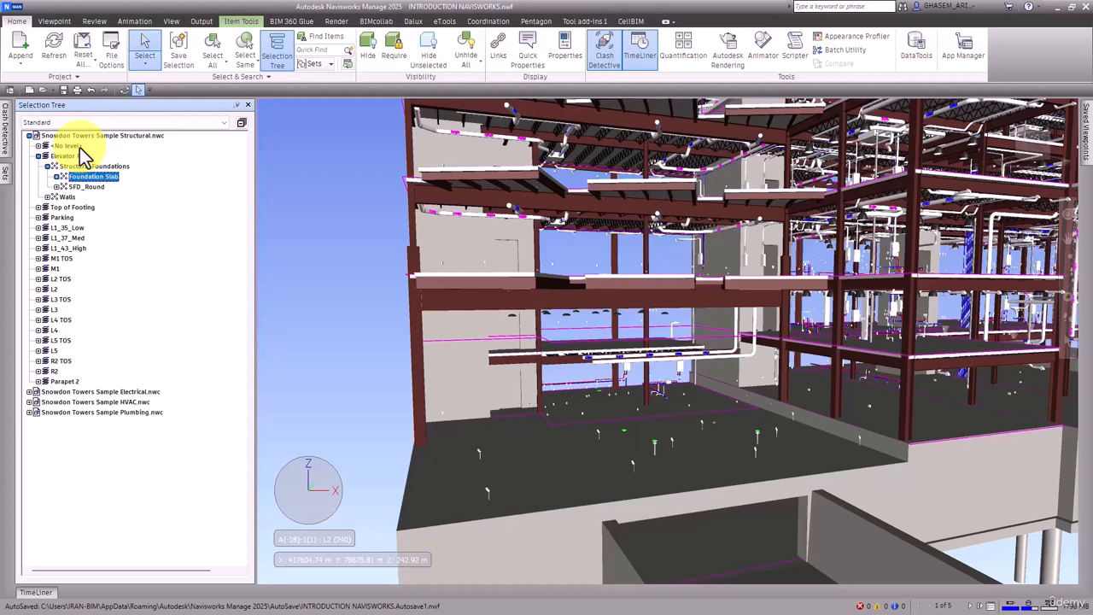
left_click(57, 177)
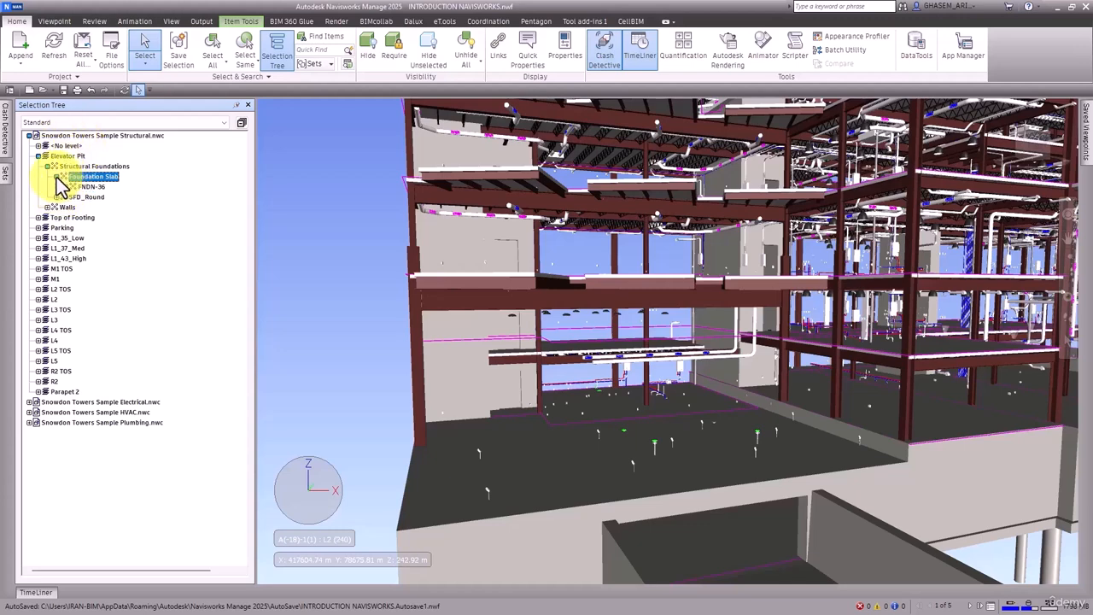
left_click(66, 186)
left_click(75, 197)
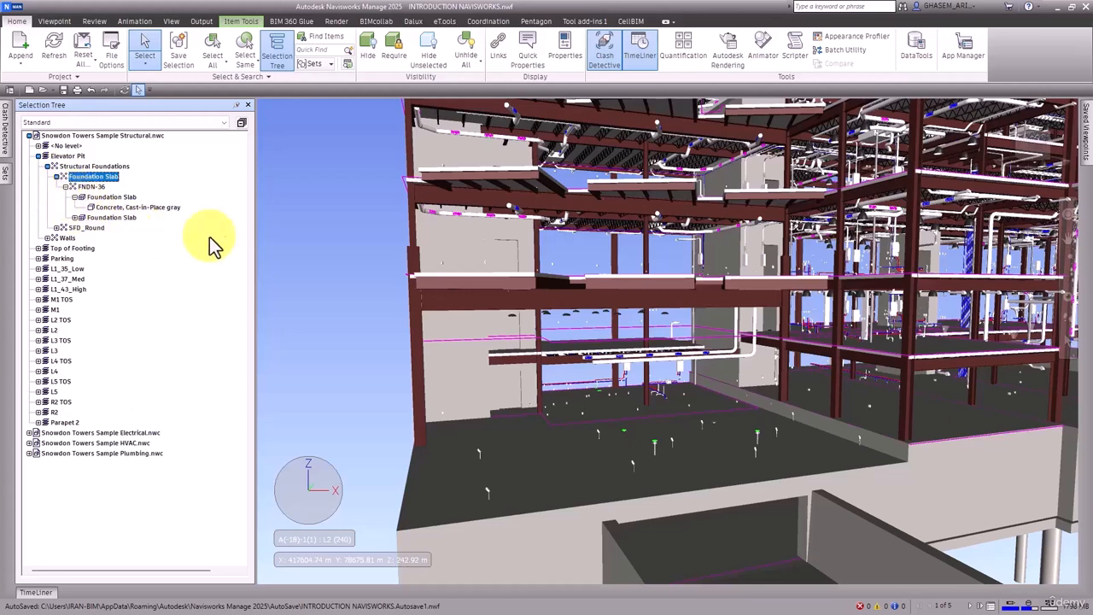
left_click(329, 252)
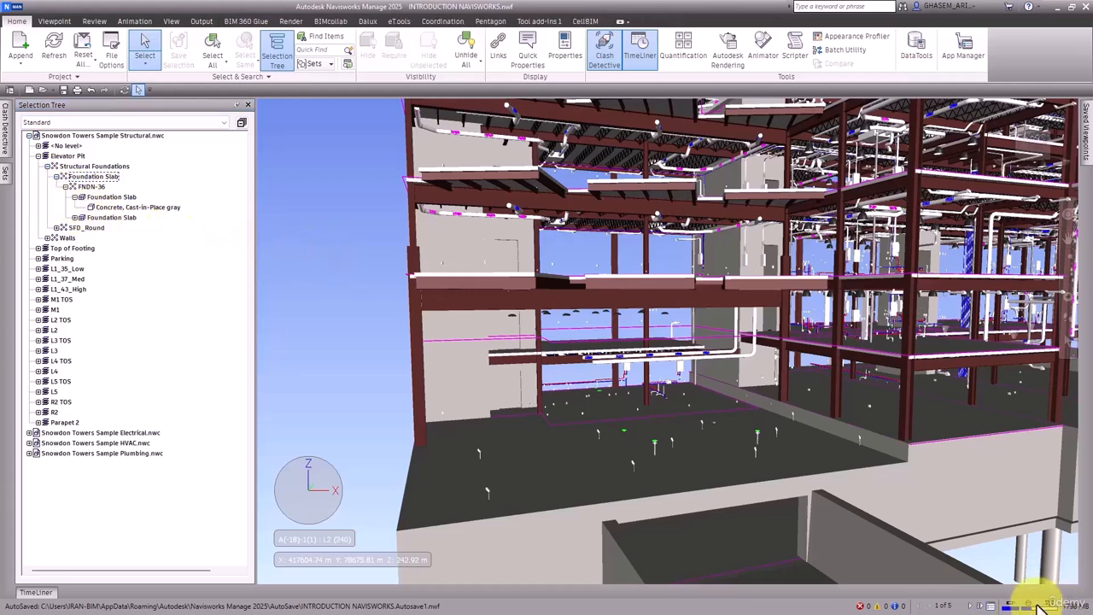
Step: Open the Sheet Browser and delete the other model sheets, keeping only Snowdon Towers Sample Structural.nwc
left_click(989, 606)
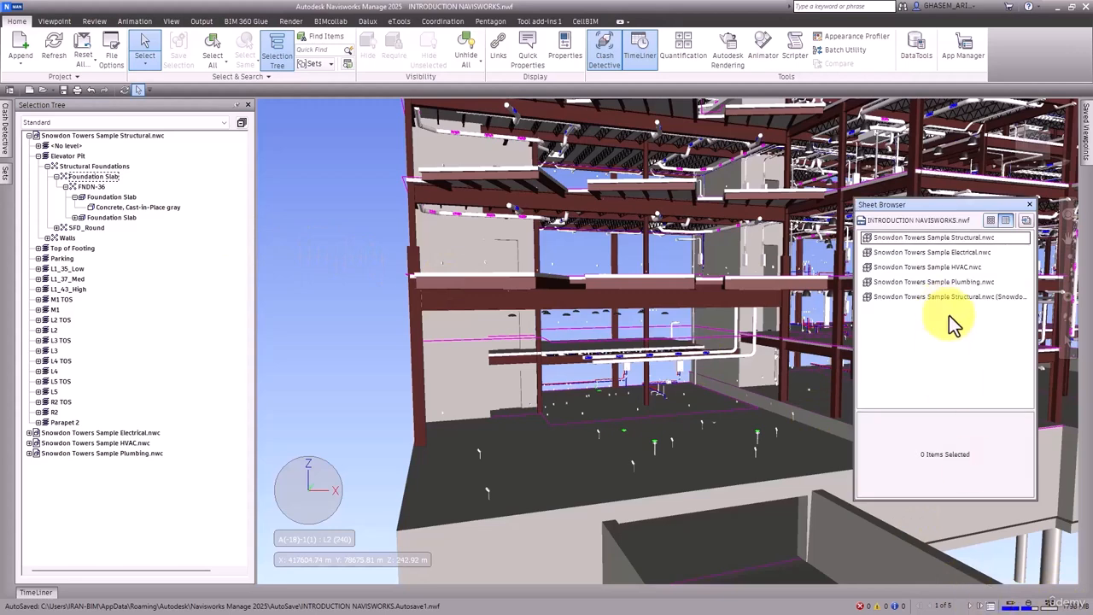
right_click(930, 297)
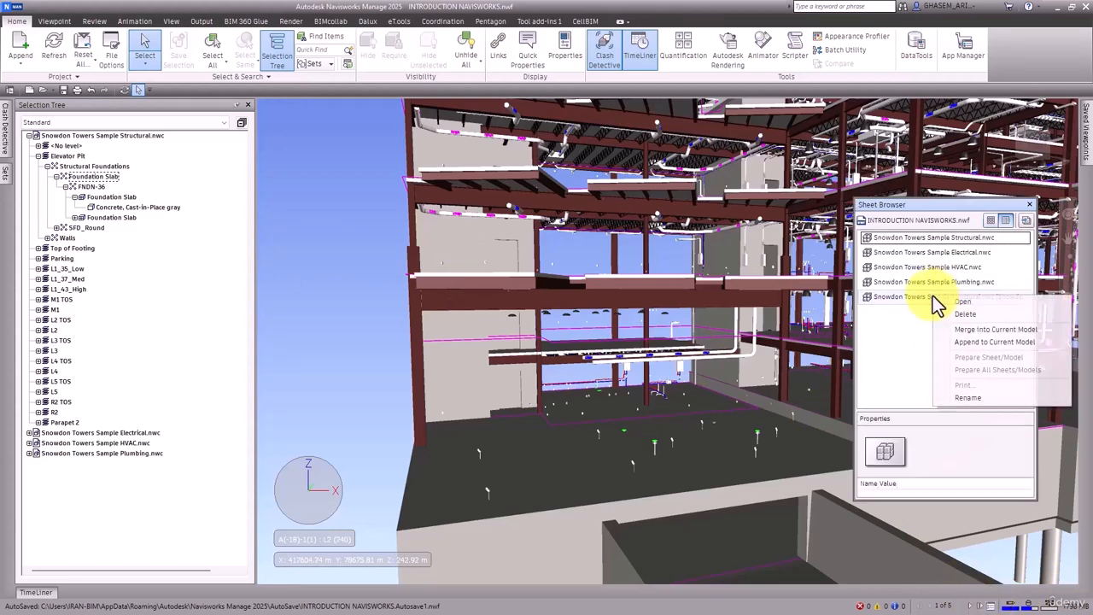
left_click(954, 319)
left_click(925, 281)
right_click(925, 282)
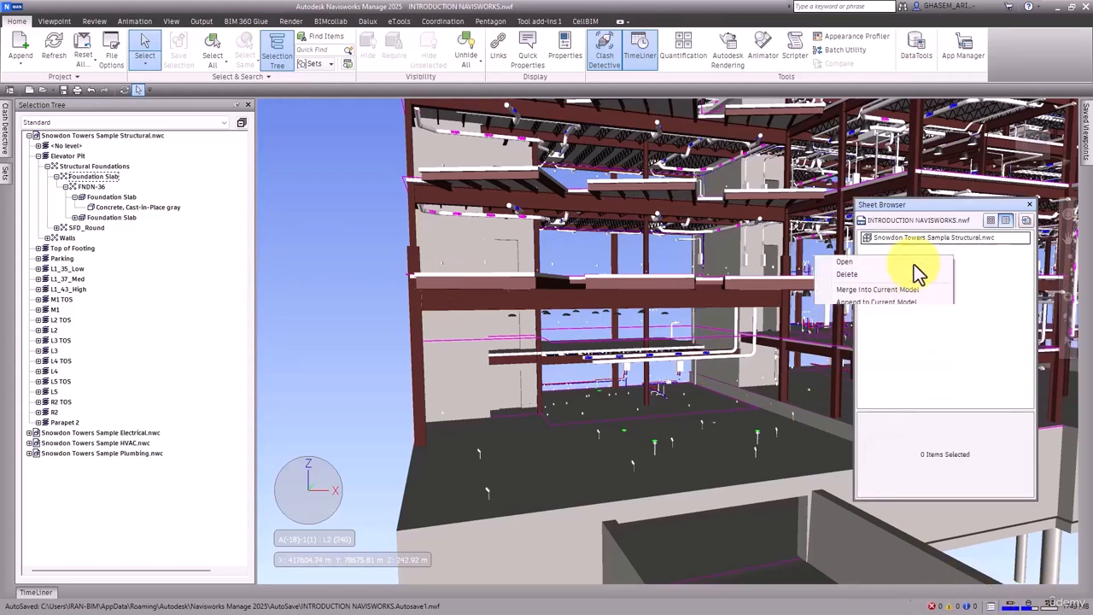
left_click(919, 272)
Step: Import FanCoil.dwg from the FILES > DWG folder as a new sheet, showing all file types to find it
left_click(1025, 219)
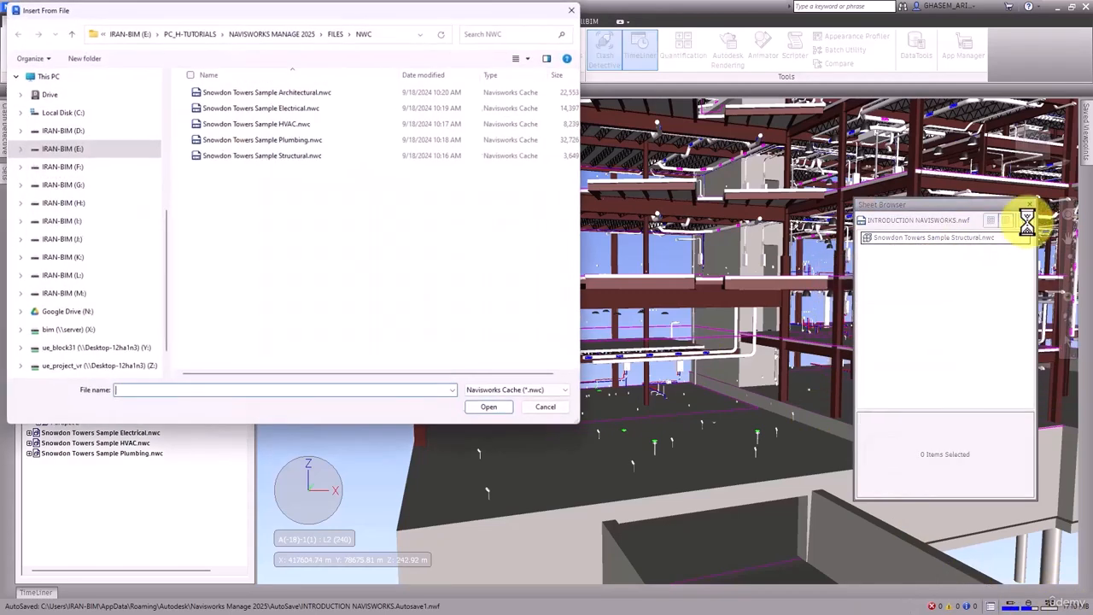
left_click(335, 33)
double_click(227, 88)
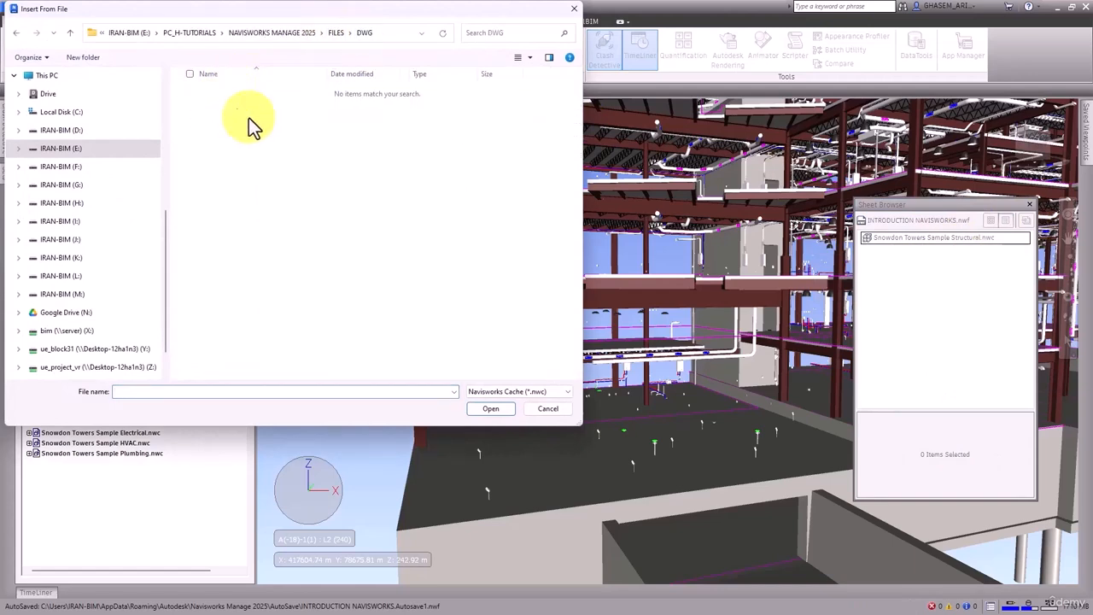
left_click(522, 392)
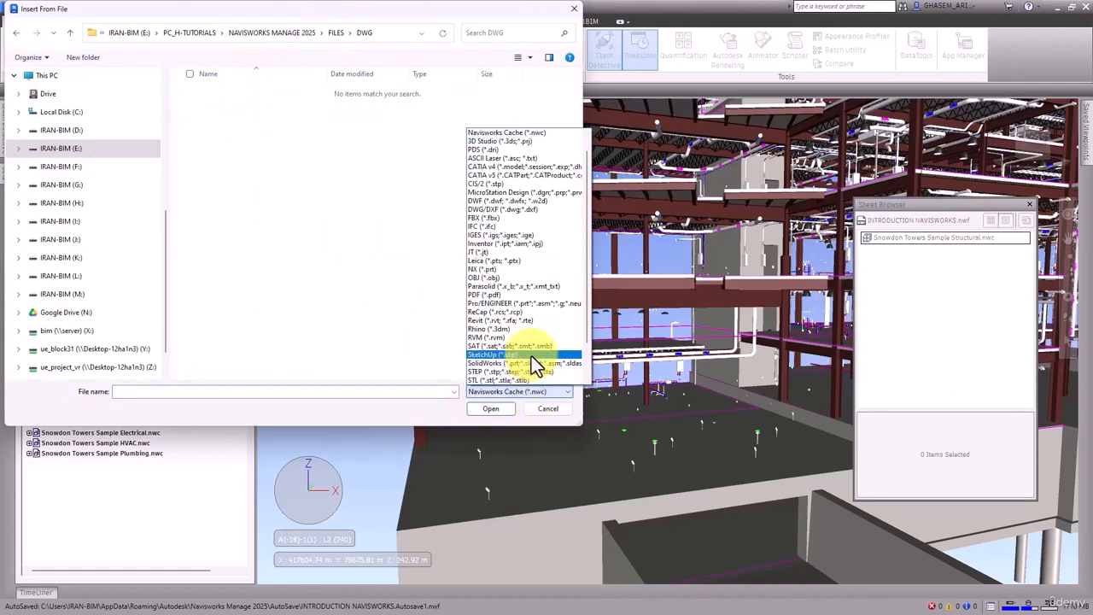
left_click(337, 253)
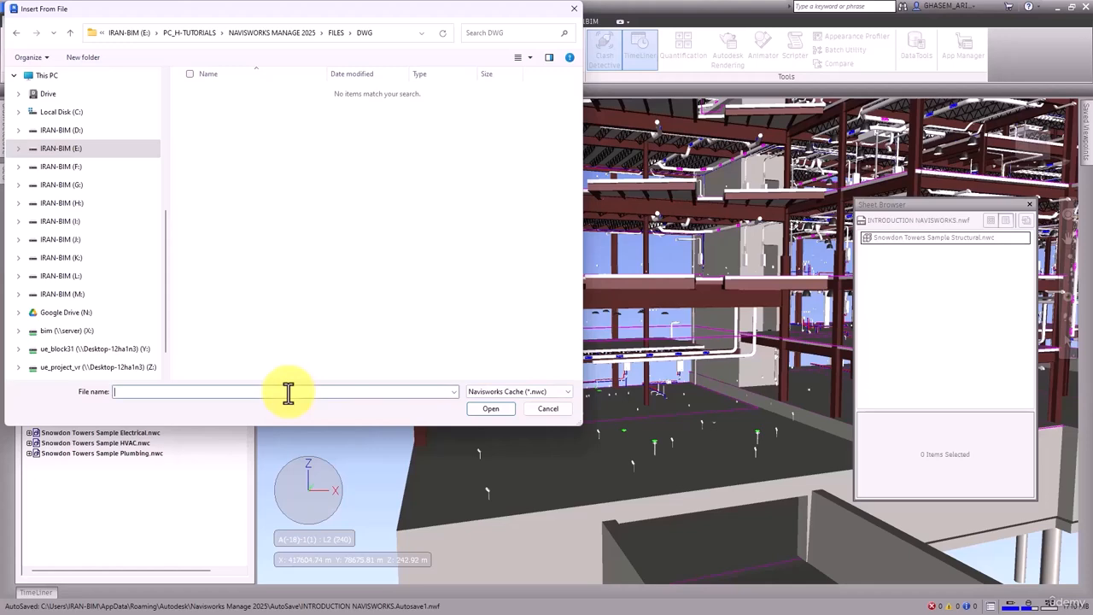
type("*")
key("Return")
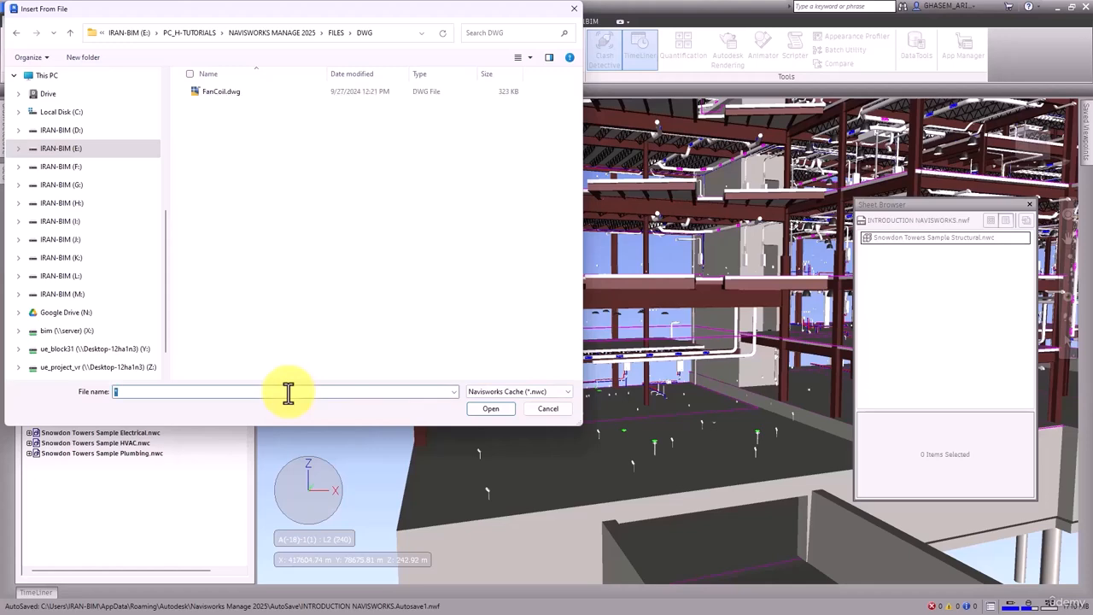
left_click(231, 96)
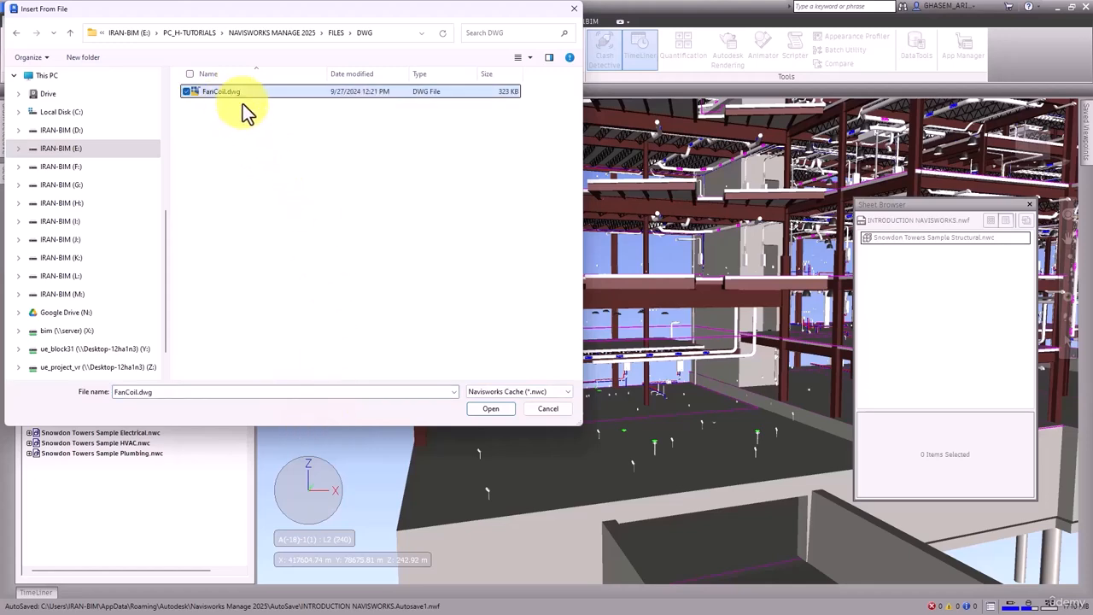
left_click(490, 408)
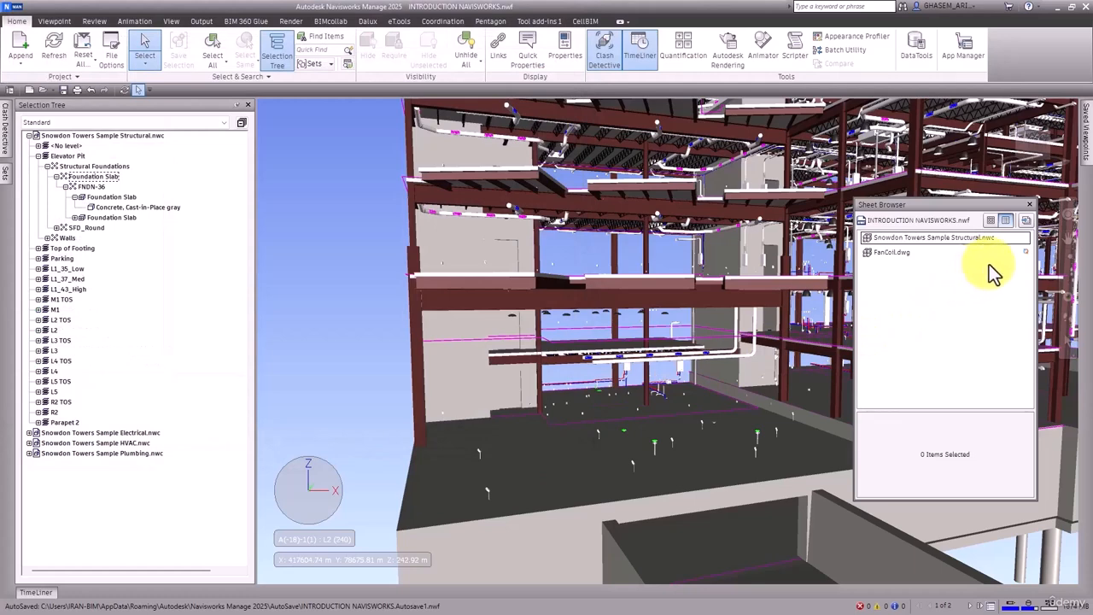
Step: Open the FanCoil.dwg sheet
left_click(939, 253)
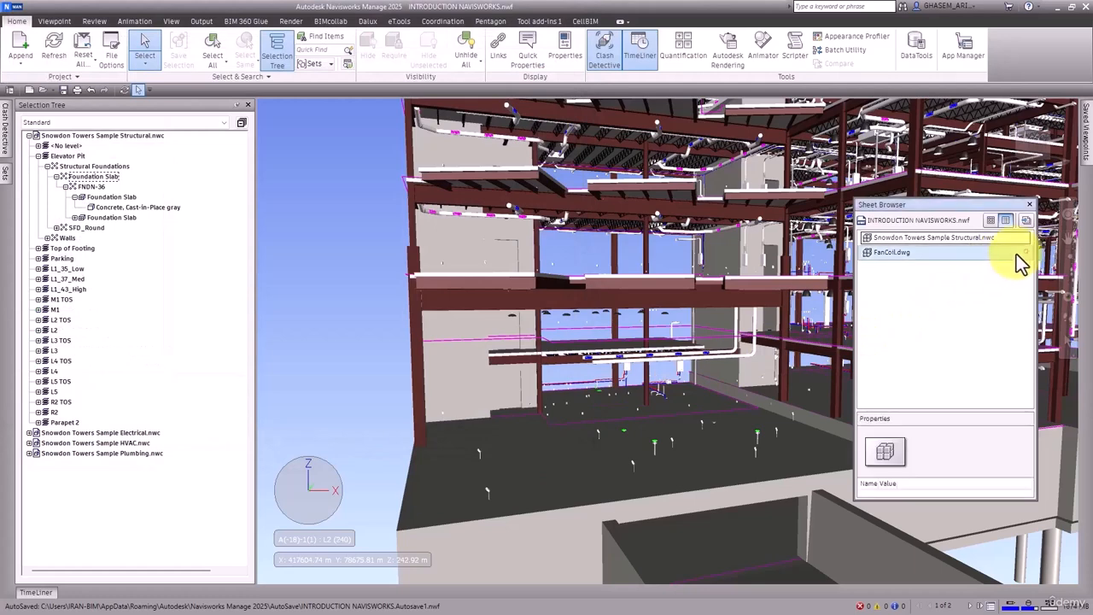
double_click(903, 258)
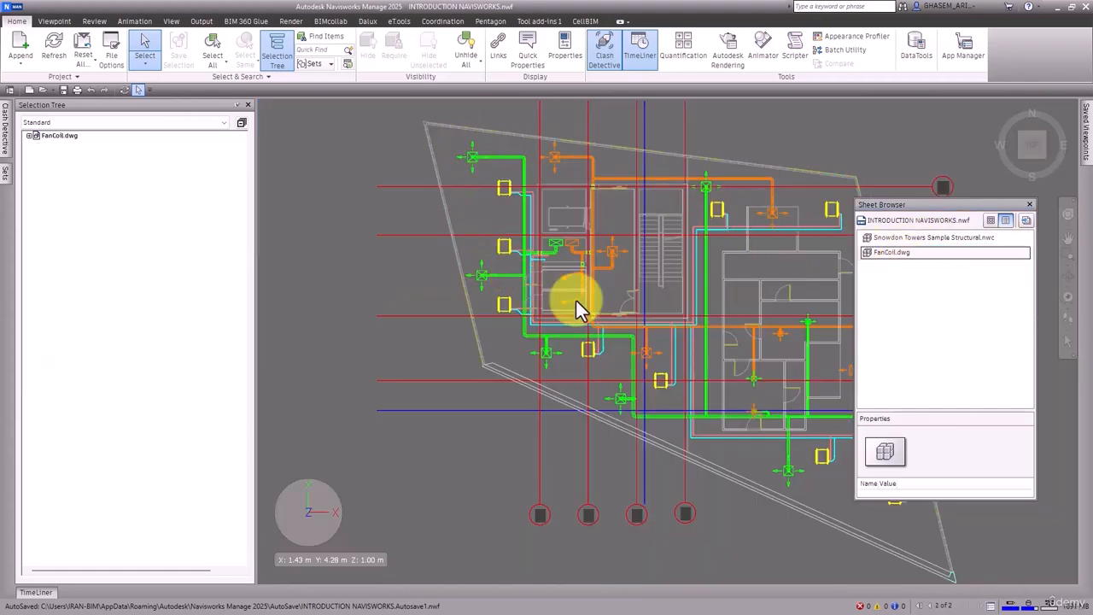
Step: Orient the FanCoil drawing to the Top view with the ViewCube
middle_click_drag(575, 306, 603, 350, "shift")
left_click(1032, 147)
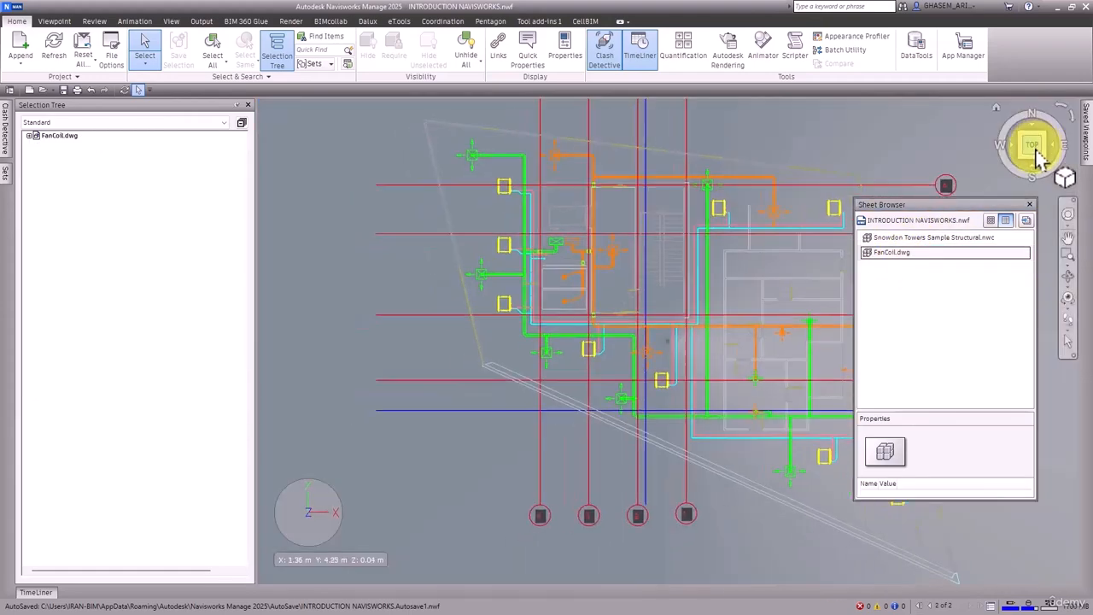
right_click(1037, 156)
left_click(955, 186)
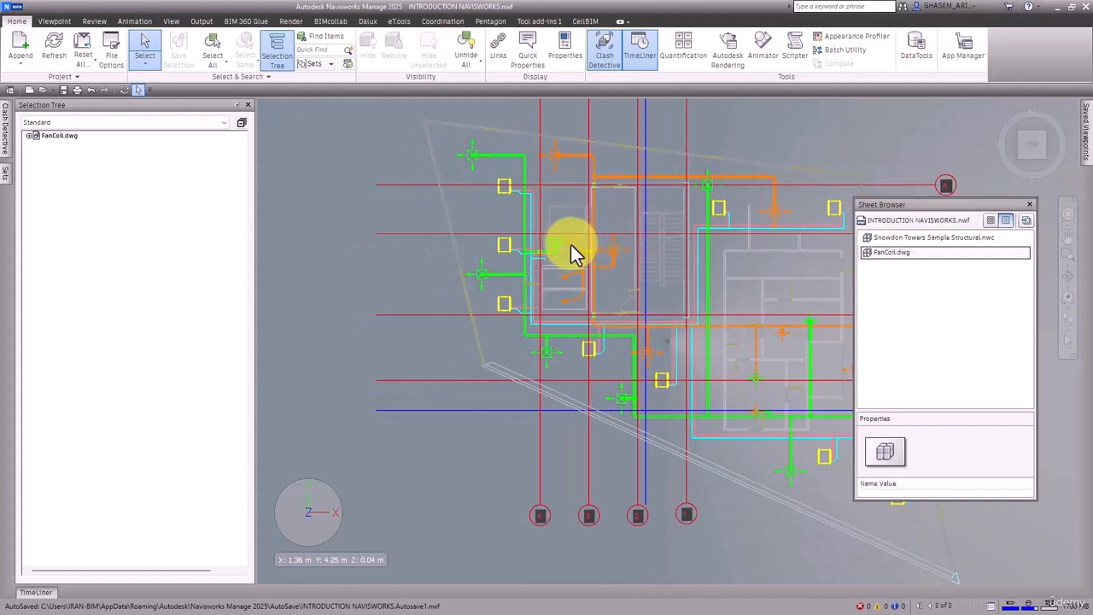
Step: Expand FanCoil.dwg's layers and select the A-WALL-PATT and then the M-HVAC-DUCT layer
left_click(30, 137)
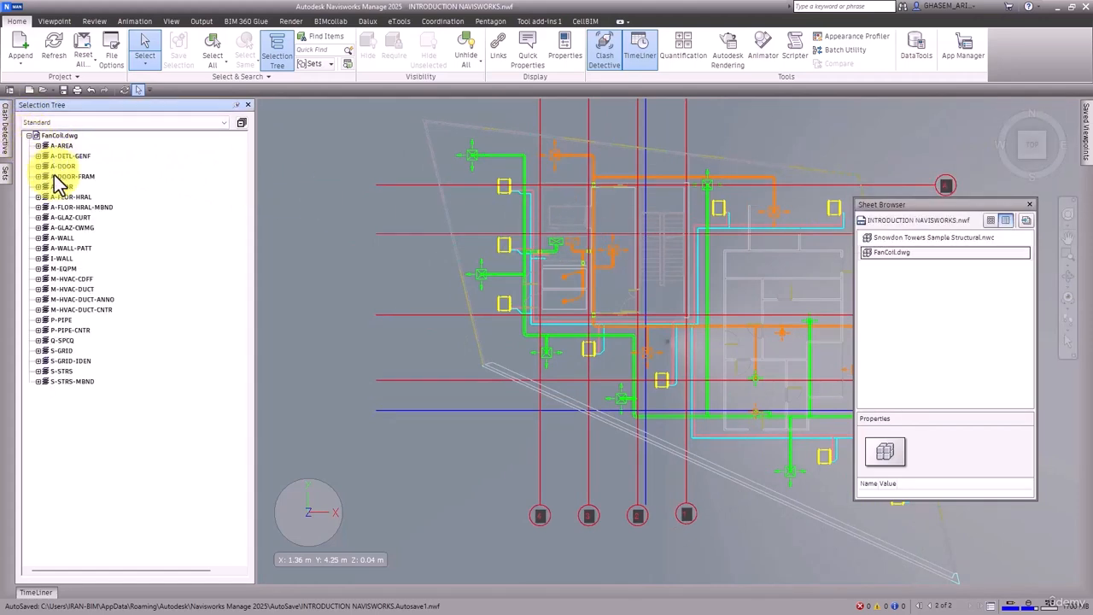
left_click(71, 248)
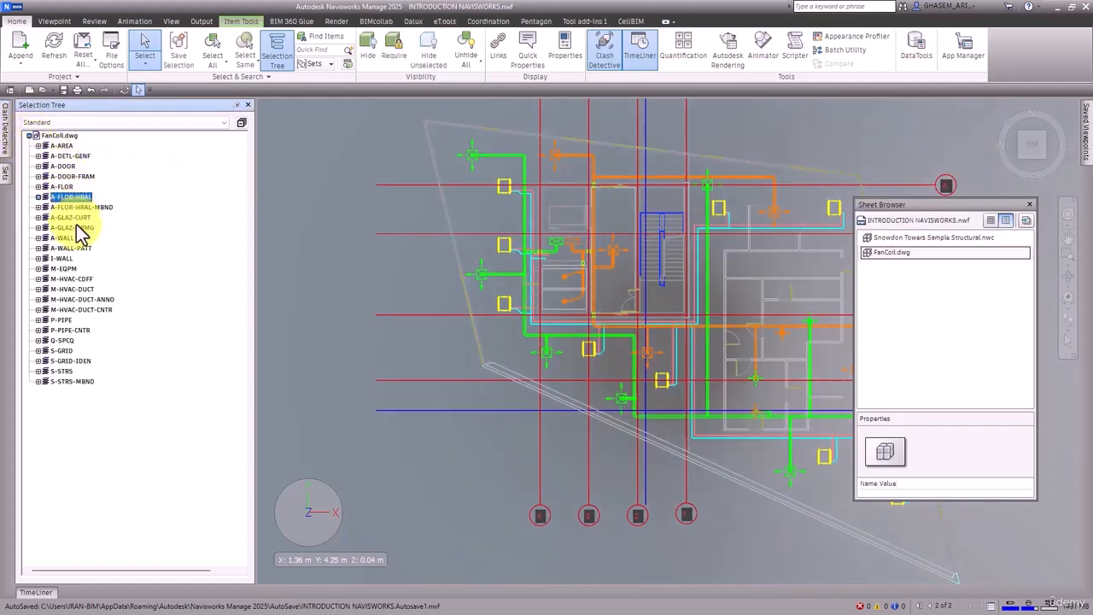
left_click(73, 289)
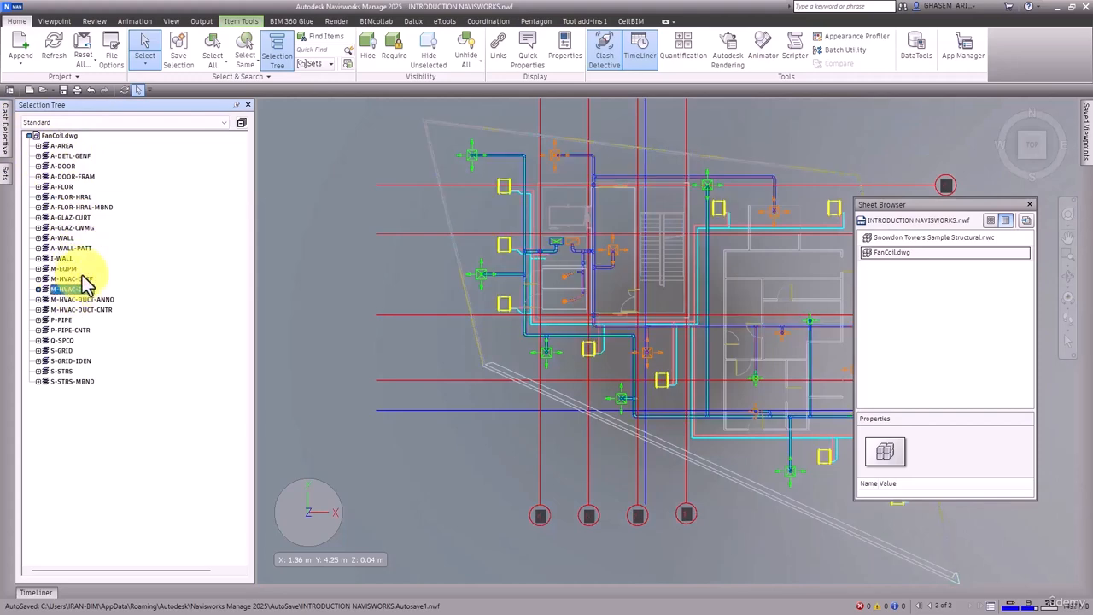
Step: Reopen the Snowdon Towers Sample Structural.nwc sheet and browse its Selection Tree levels and display modes
double_click(896, 238)
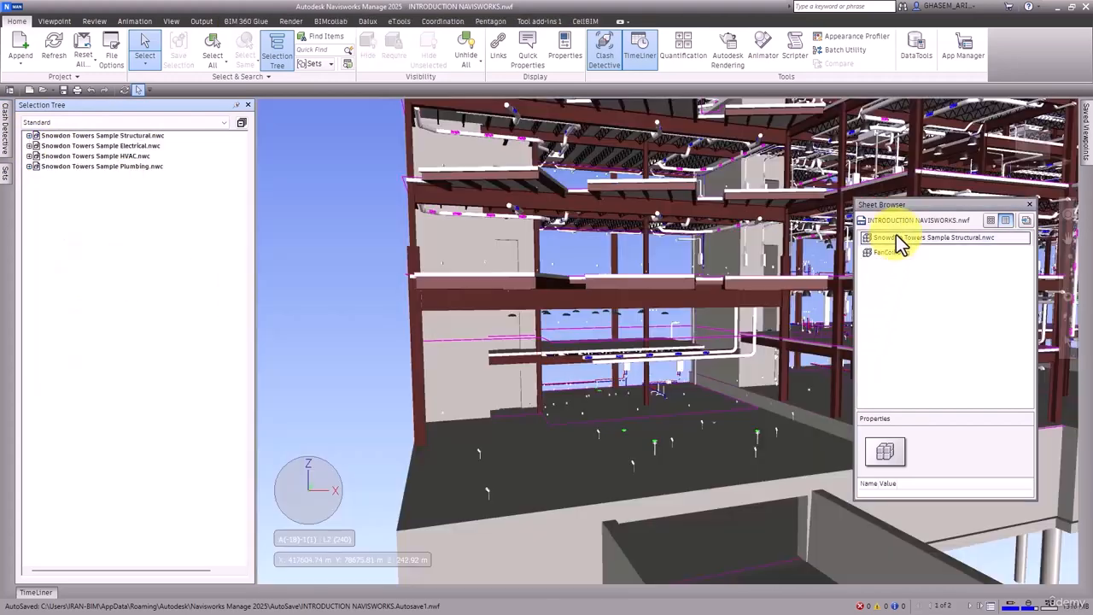
left_click(29, 146)
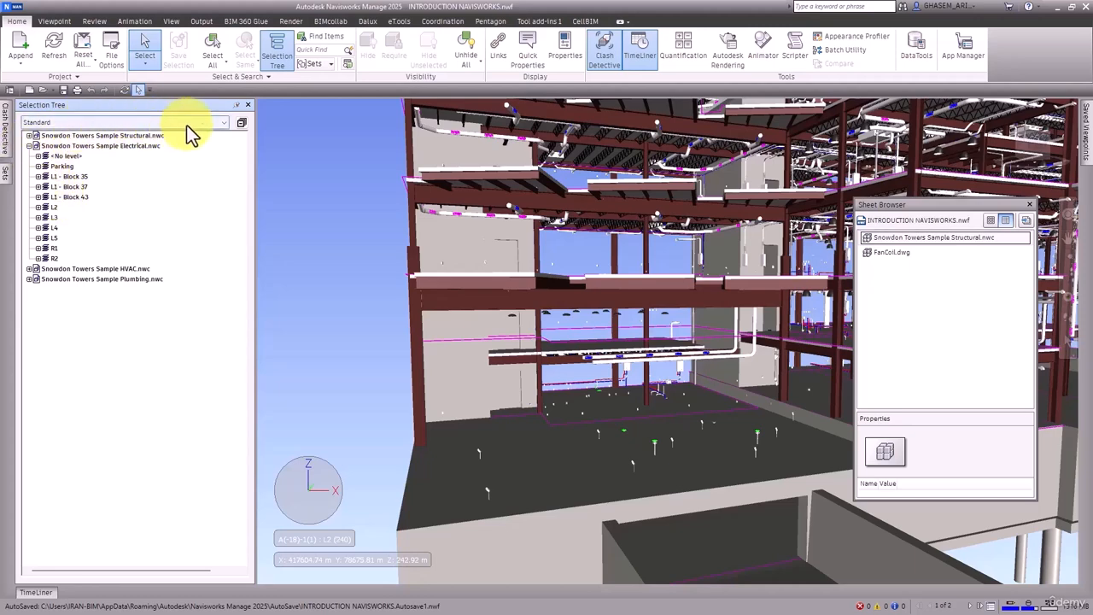
left_click(243, 124)
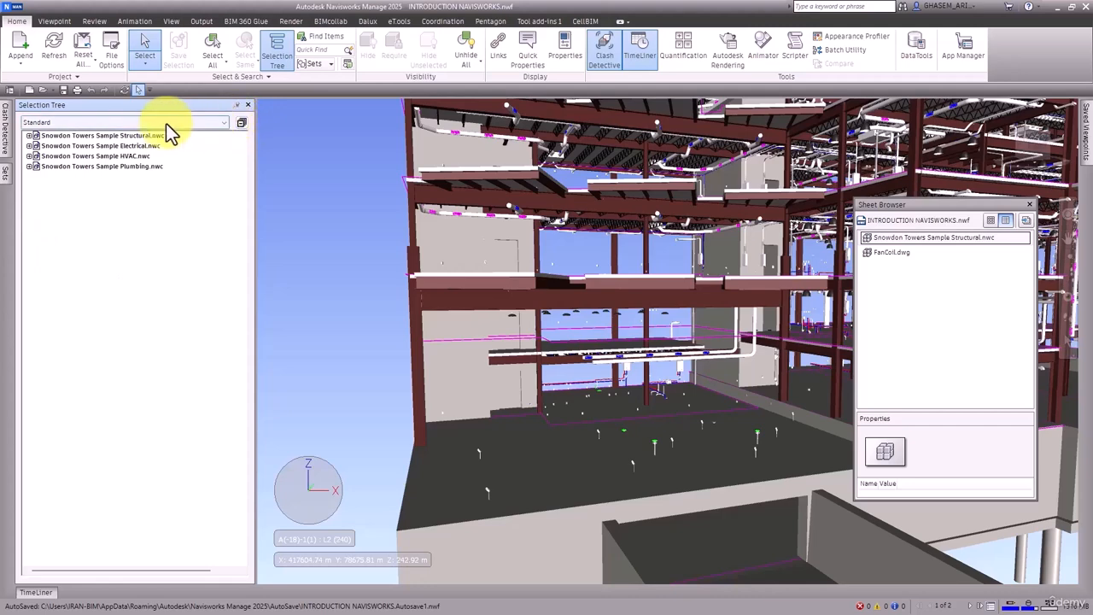
left_click(93, 123)
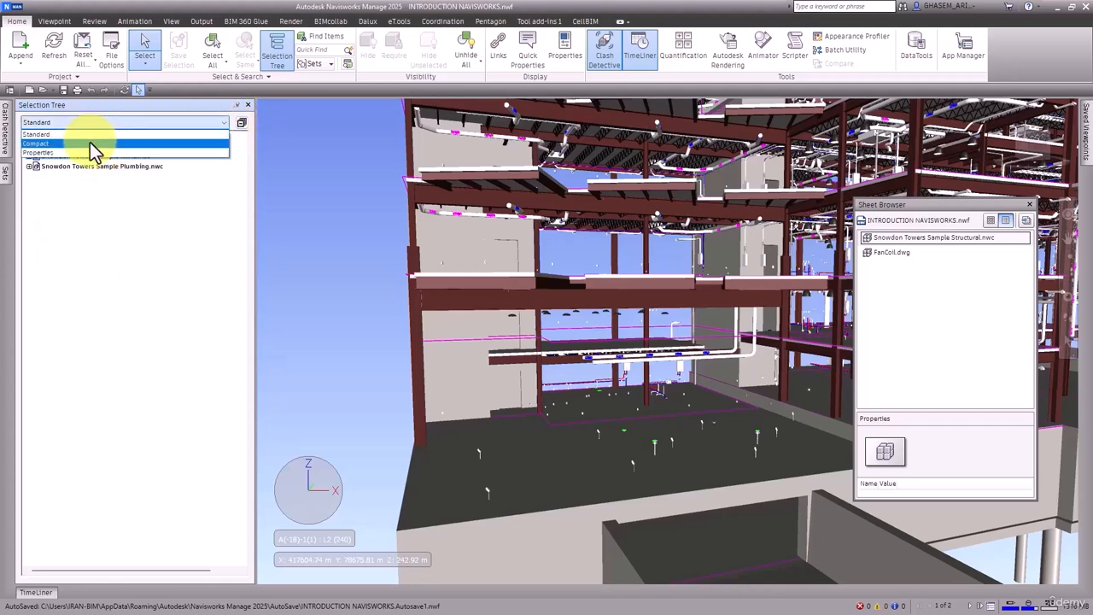
left_click(83, 134)
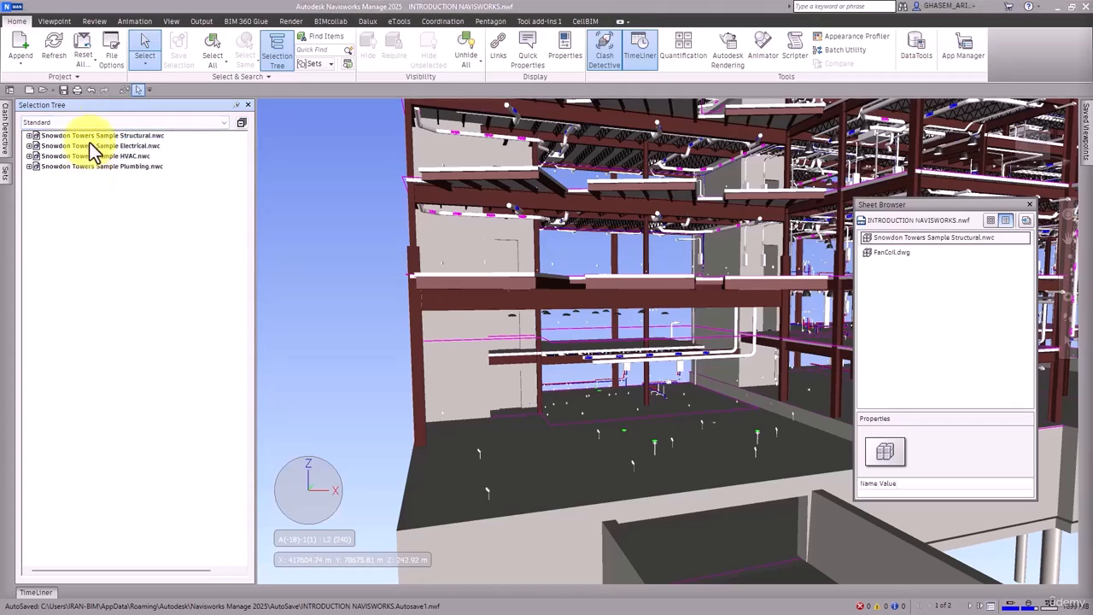
Step: Expand the Structural model and its L1_37_Med level, then collapse the model again
left_click(30, 136)
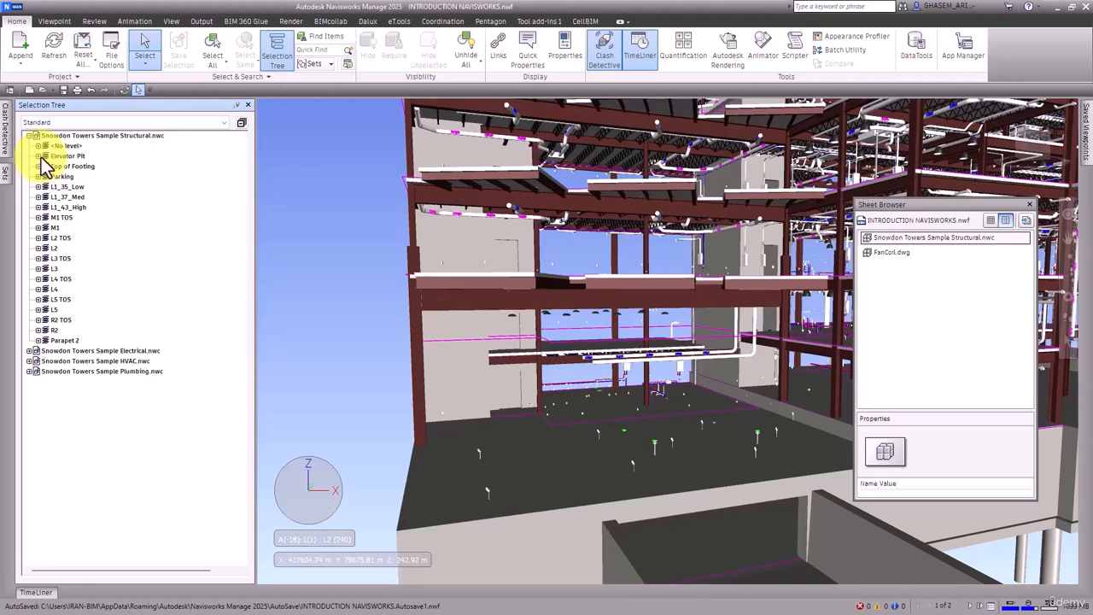
left_click(38, 197)
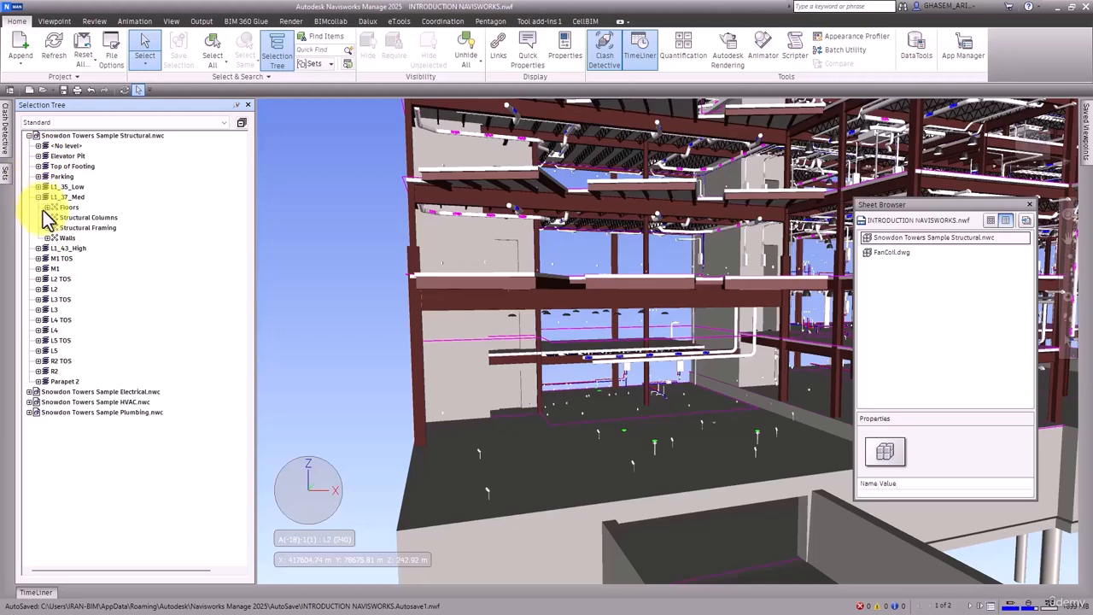
left_click(30, 135)
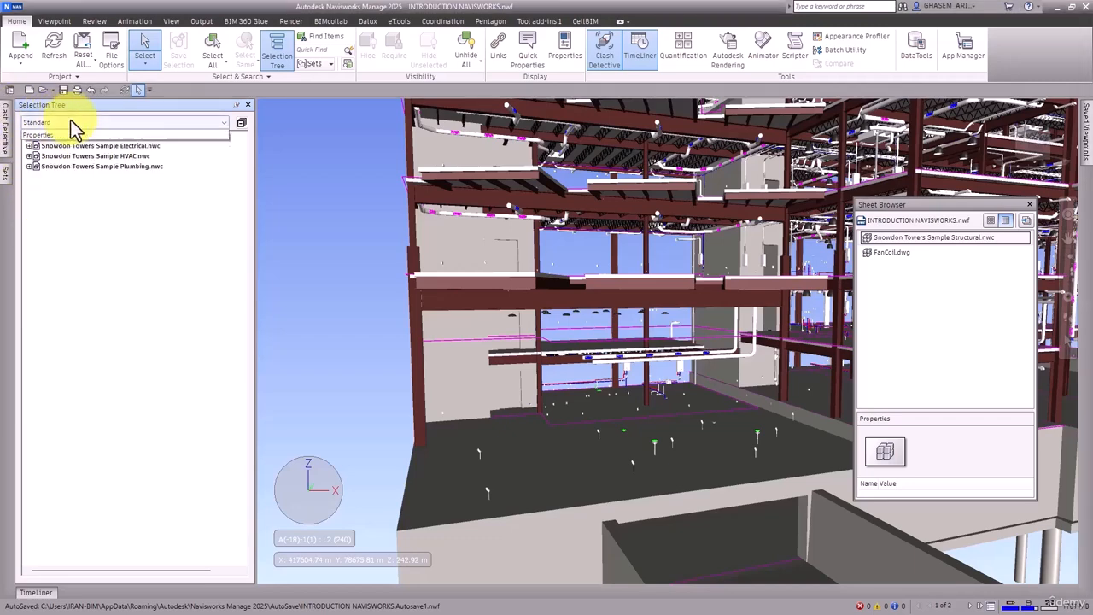
Step: Switch the Selection Tree display to Compact and expand the Snowdon Towers Sample Structural model
left_click(71, 122)
left_click(65, 143)
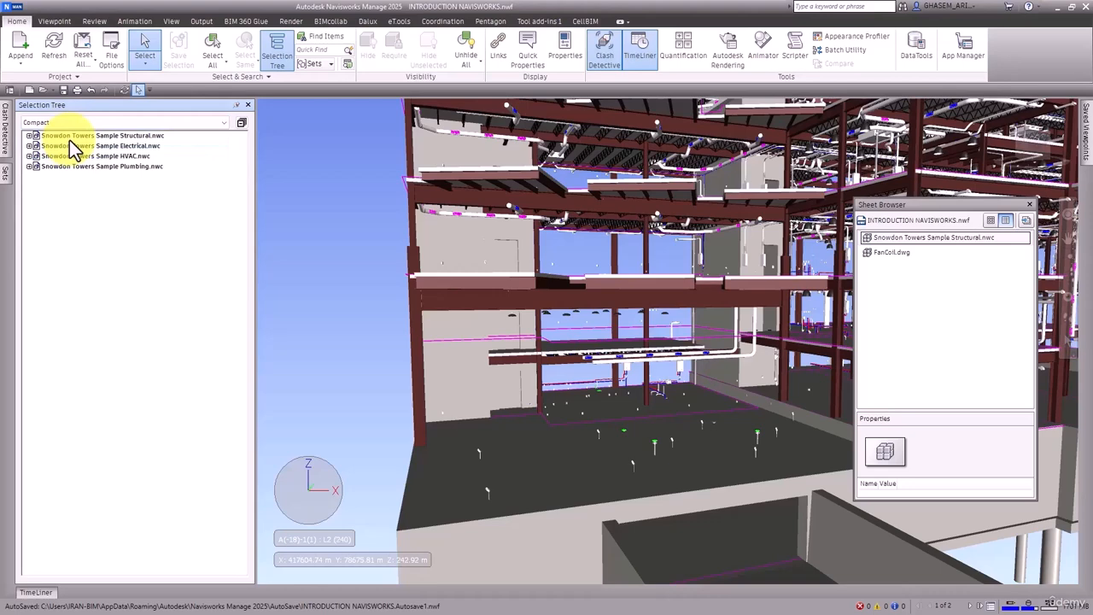
left_click(29, 135)
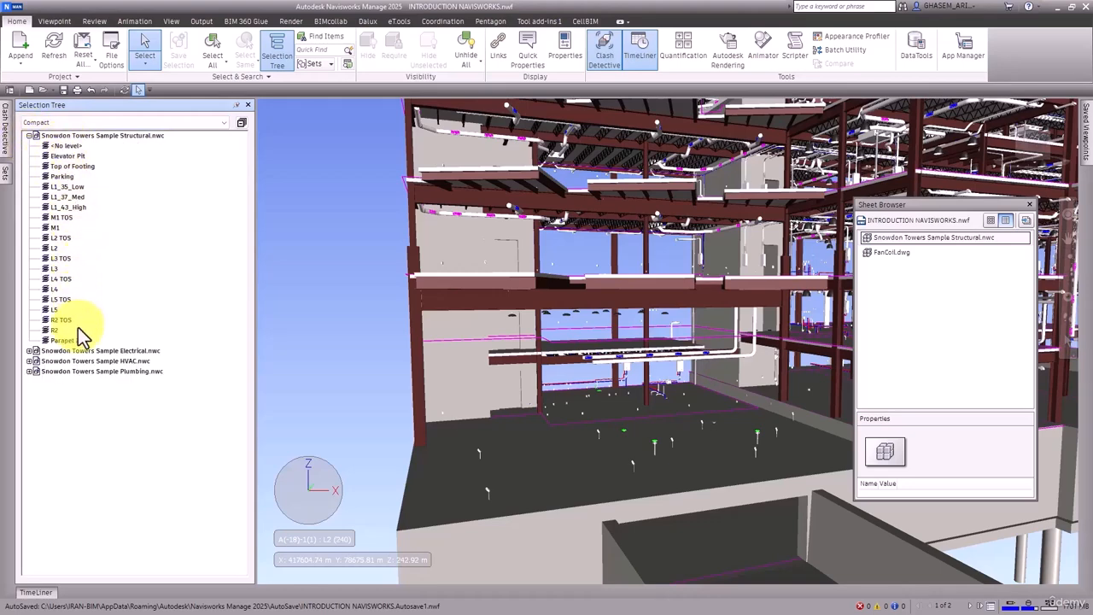
Step: Select several Structural levels, from Parking through M1 TOS and then M1, and collapse the model again
left_click(56, 178)
left_click(62, 218)
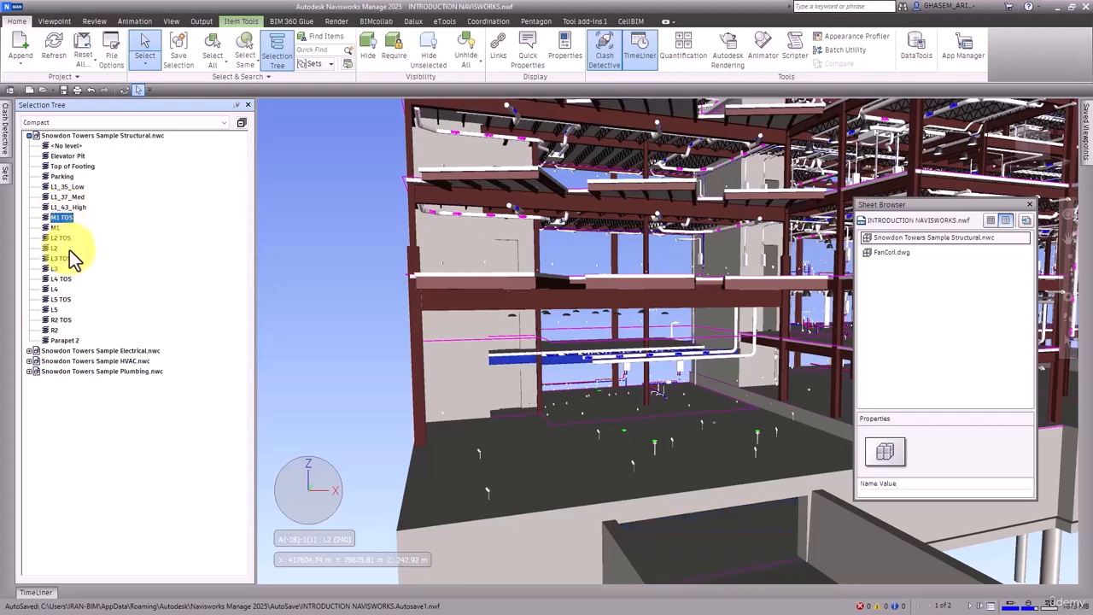
key("Escape")
left_click(57, 287)
left_click(53, 271)
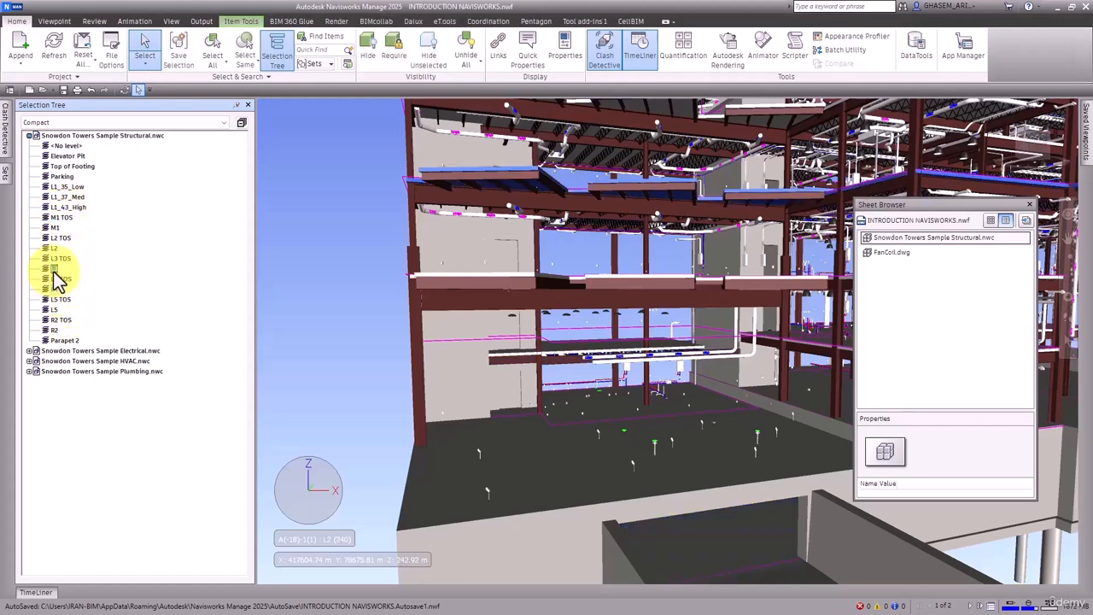
left_click(53, 248)
left_click(53, 228)
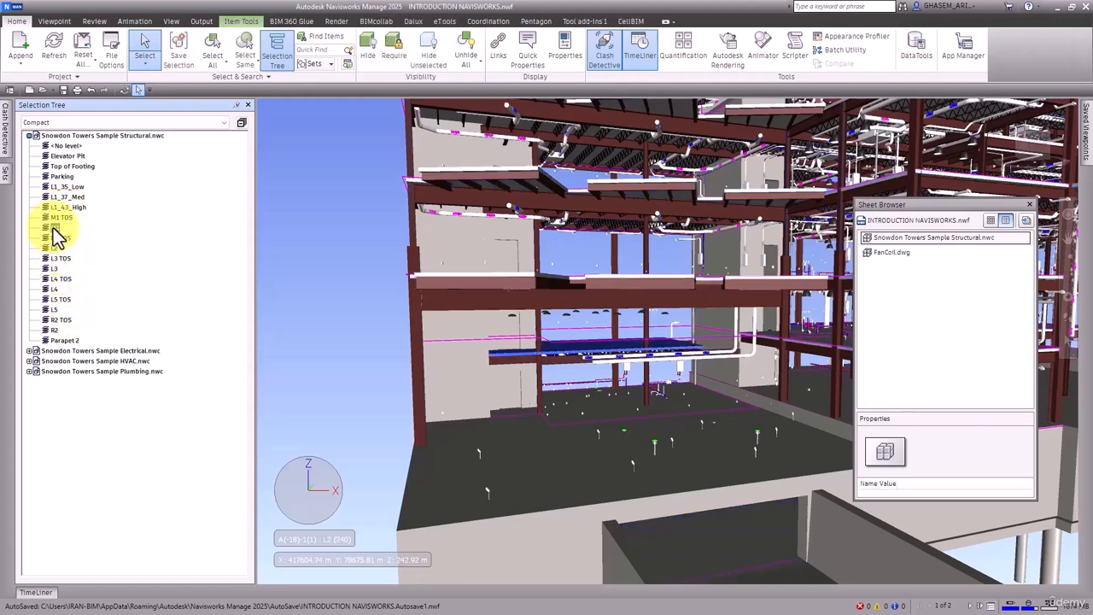
left_click(29, 135)
Step: Switch the Selection Tree display to Properties and browse the expanded Element property list
left_click(71, 122)
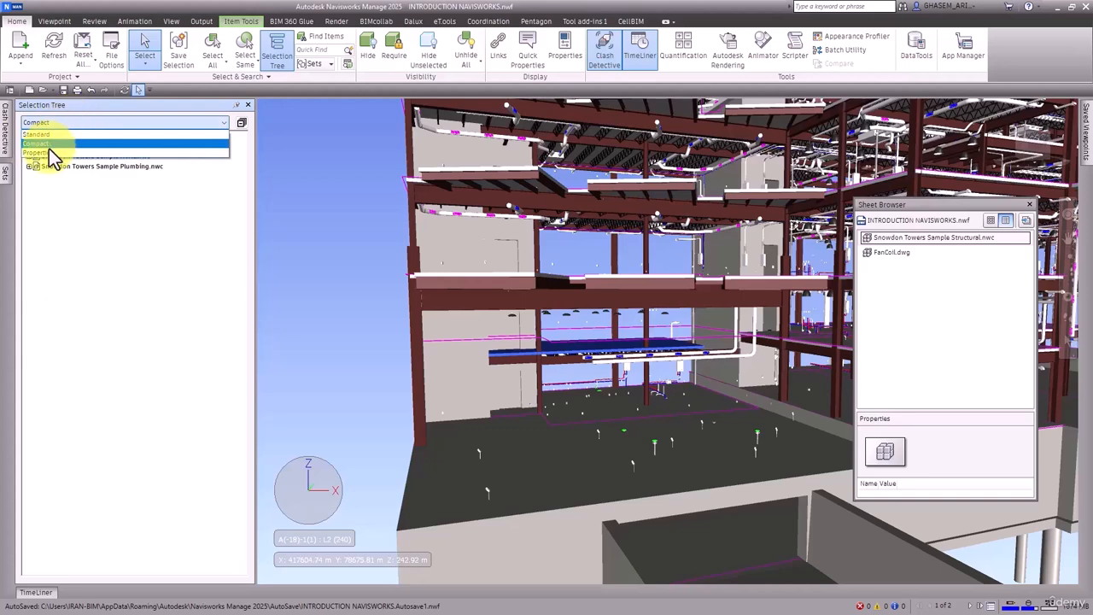
left_click(49, 151)
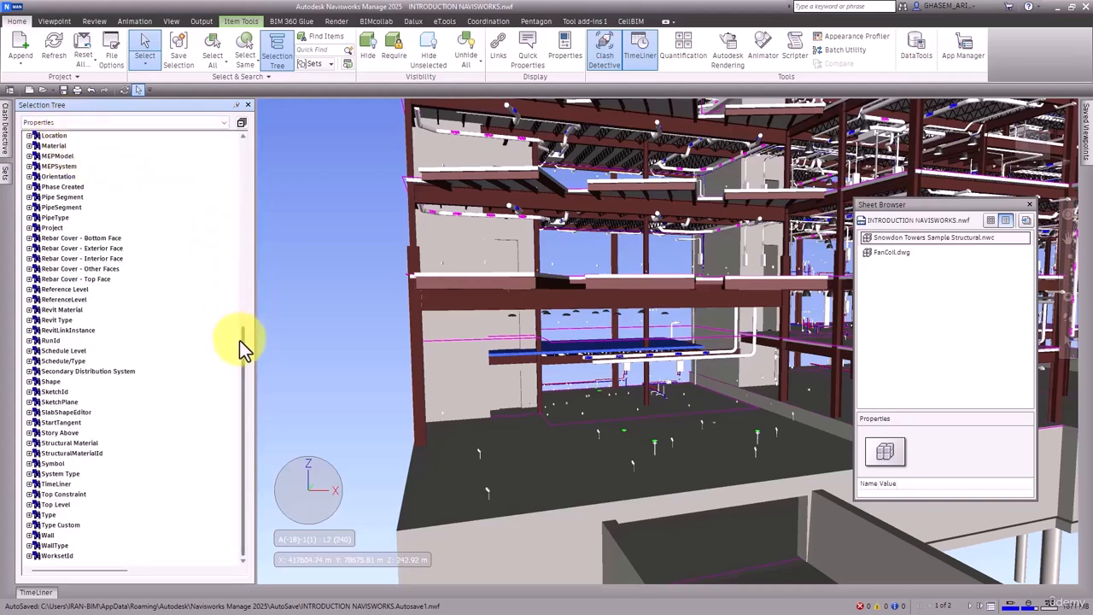
left_click_drag(244, 342, 237, 145)
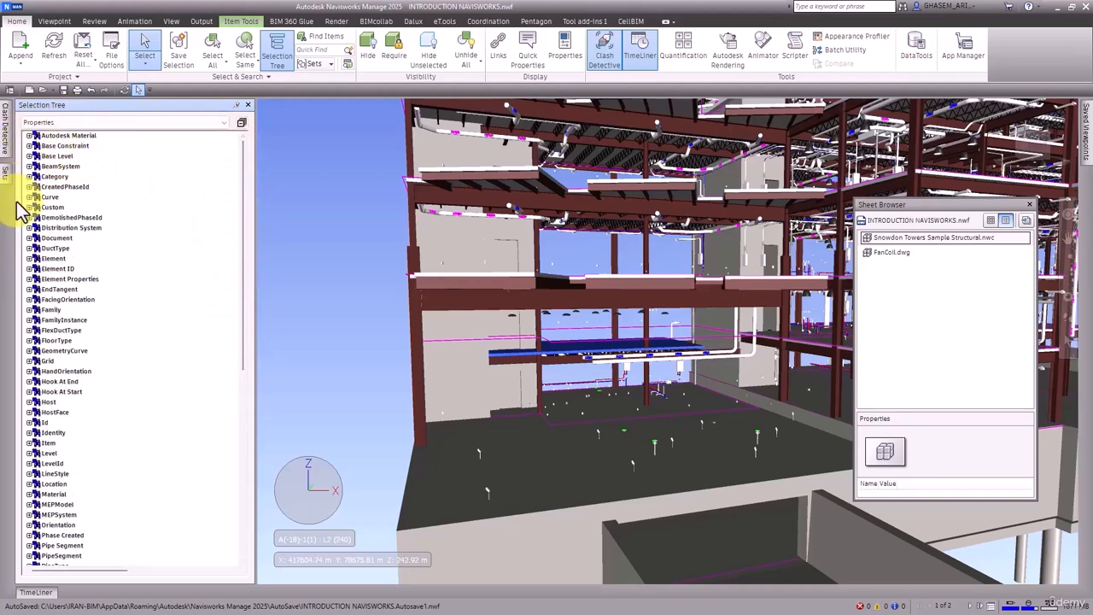
left_click(29, 258)
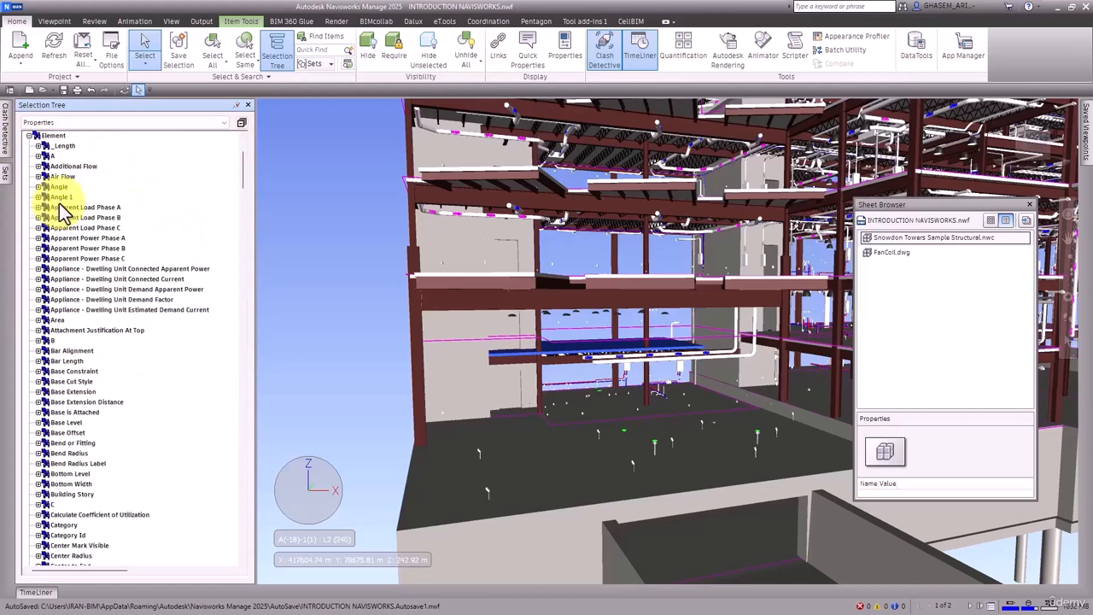
scroll(68, 341, "down", 15)
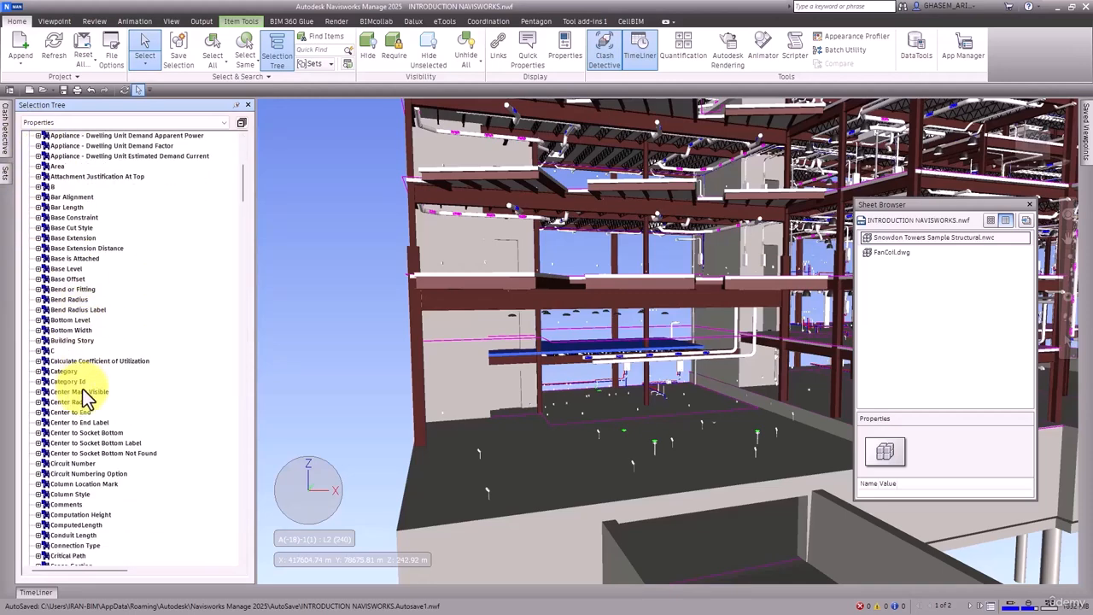
scroll(83, 416, "down", 6)
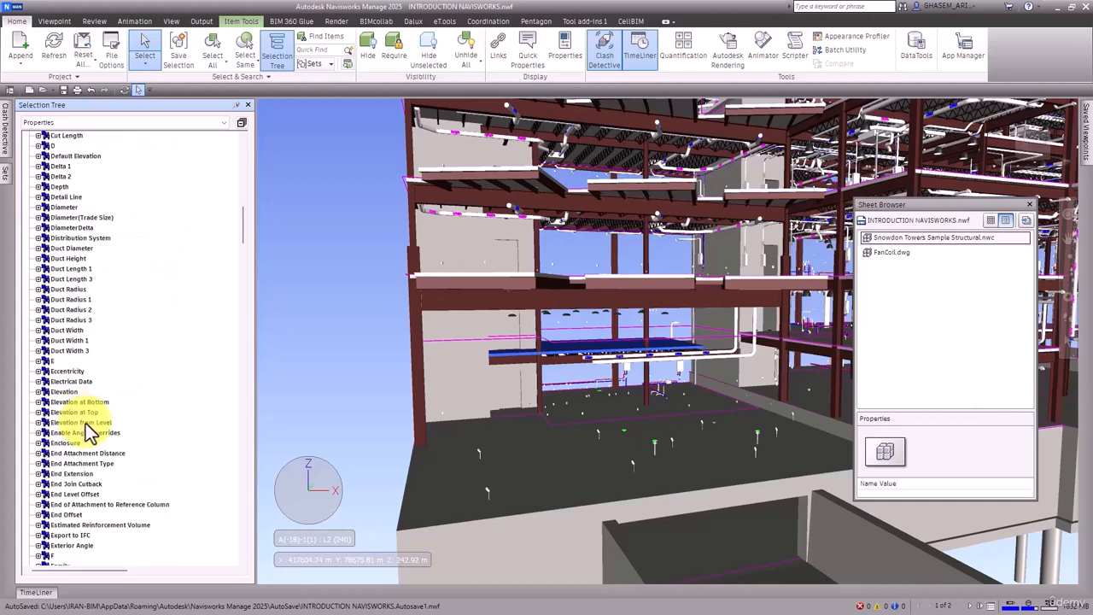
left_click(240, 122)
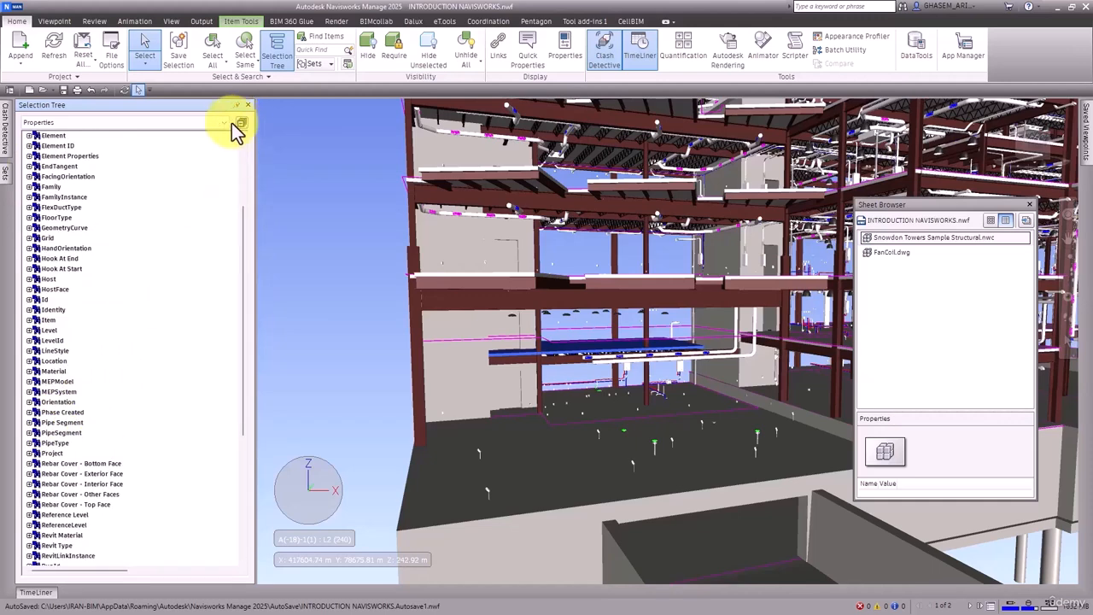
scroll(96, 205, "up", 4)
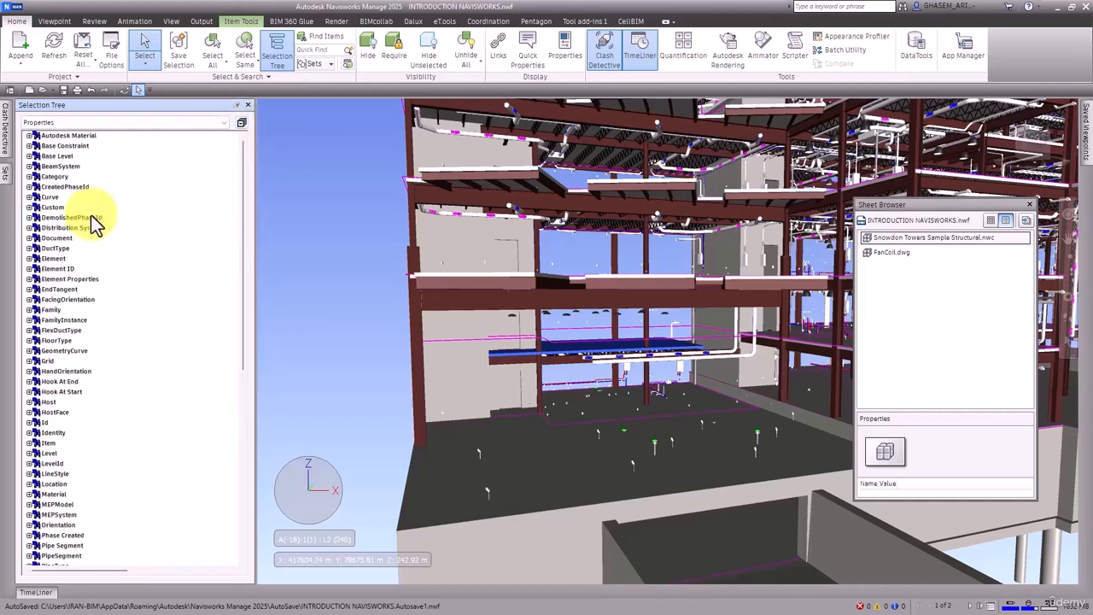
Step: Expand the Category property and its Name values, then select categories ending with Lighting Fixtures
left_click(29, 176)
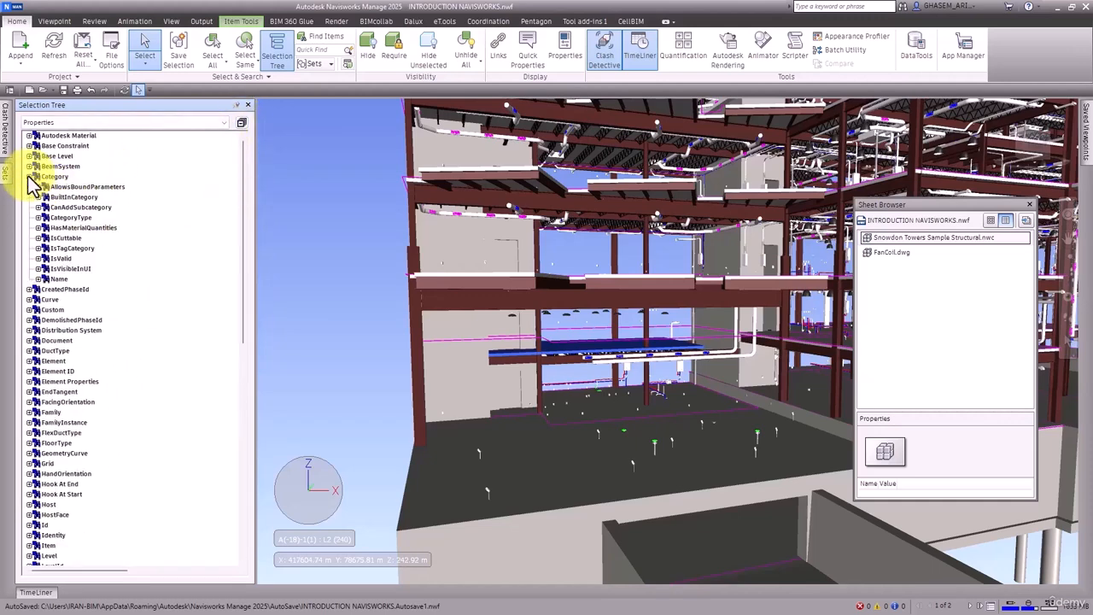
left_click(39, 279)
scroll(51, 294, "down", 5)
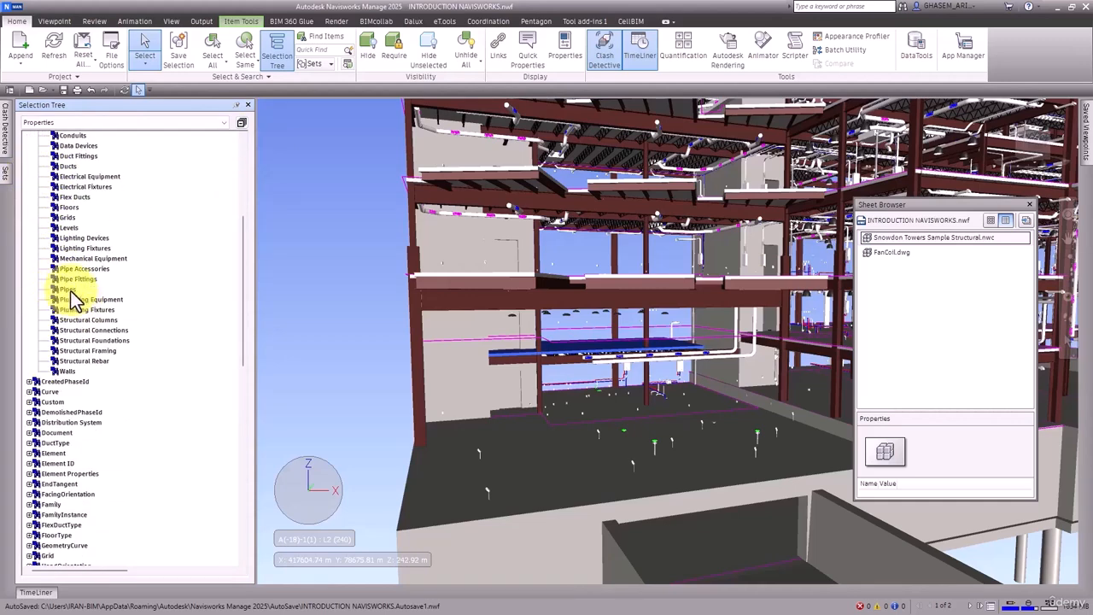
left_click(71, 291)
left_click(70, 250)
left_click(65, 207)
left_click(64, 185)
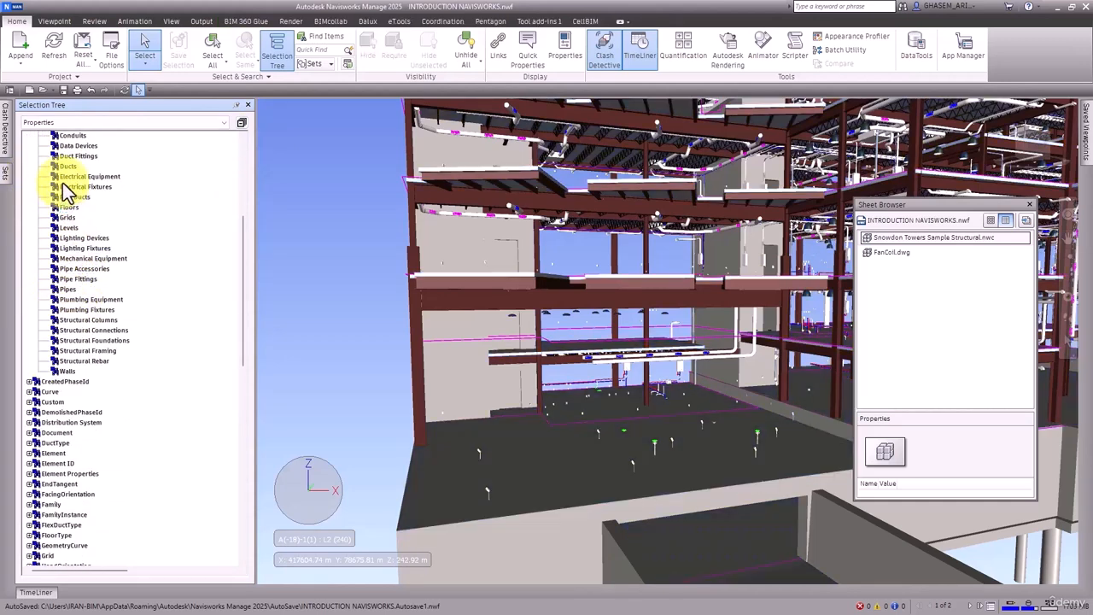
left_click(81, 247)
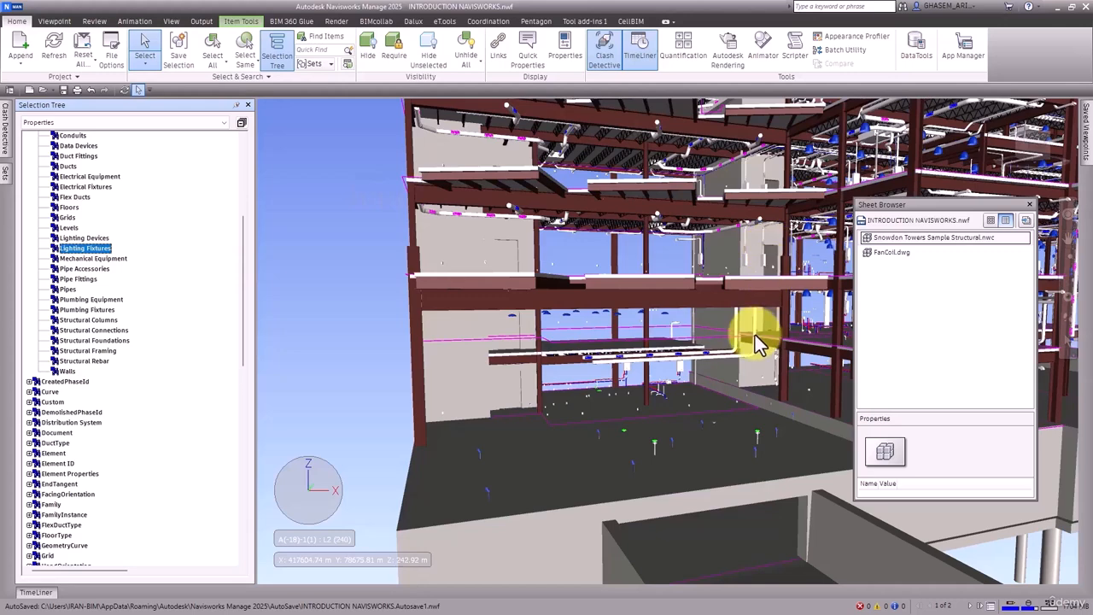
Step: Select the Air Terminals category under Category Name and copy its name
middle_click_drag(755, 334, 753, 338)
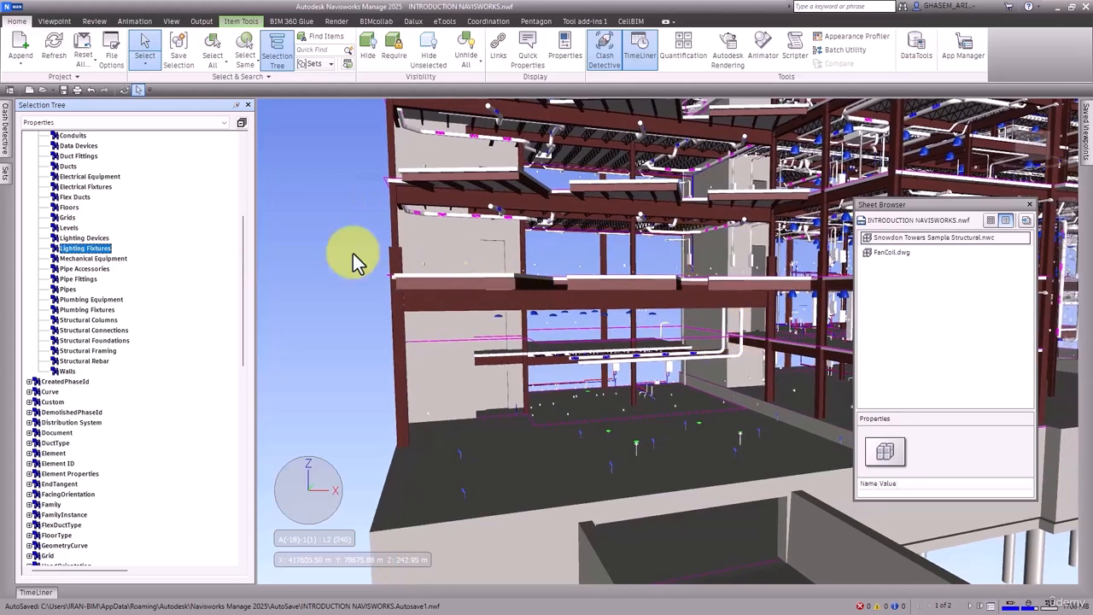
scroll(127, 239, "up", 7)
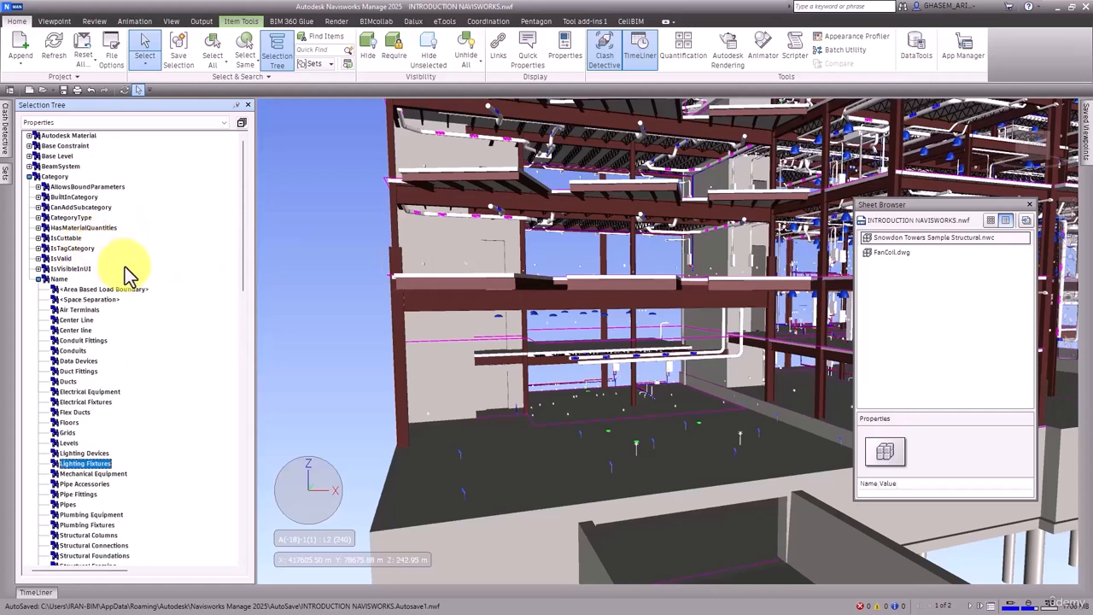
scroll(123, 263, "down", 2)
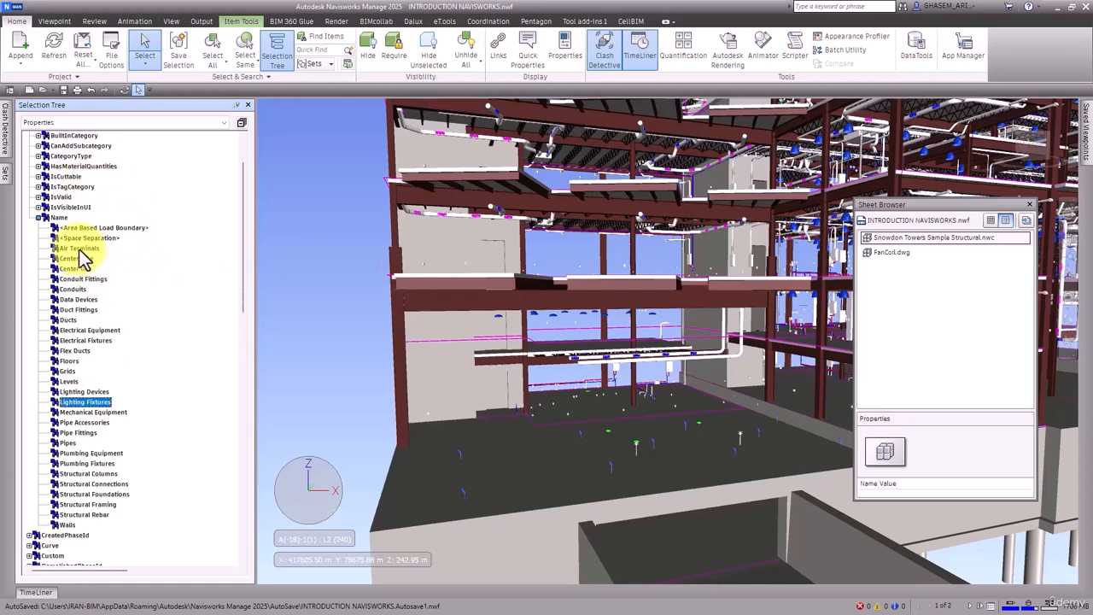
left_click(79, 248)
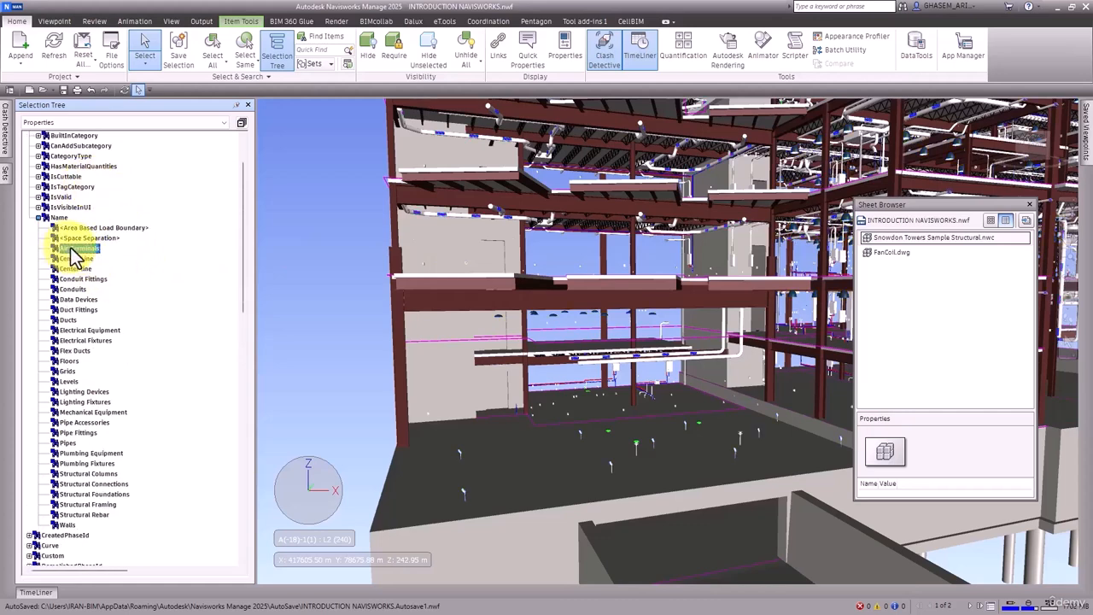
right_click(72, 250)
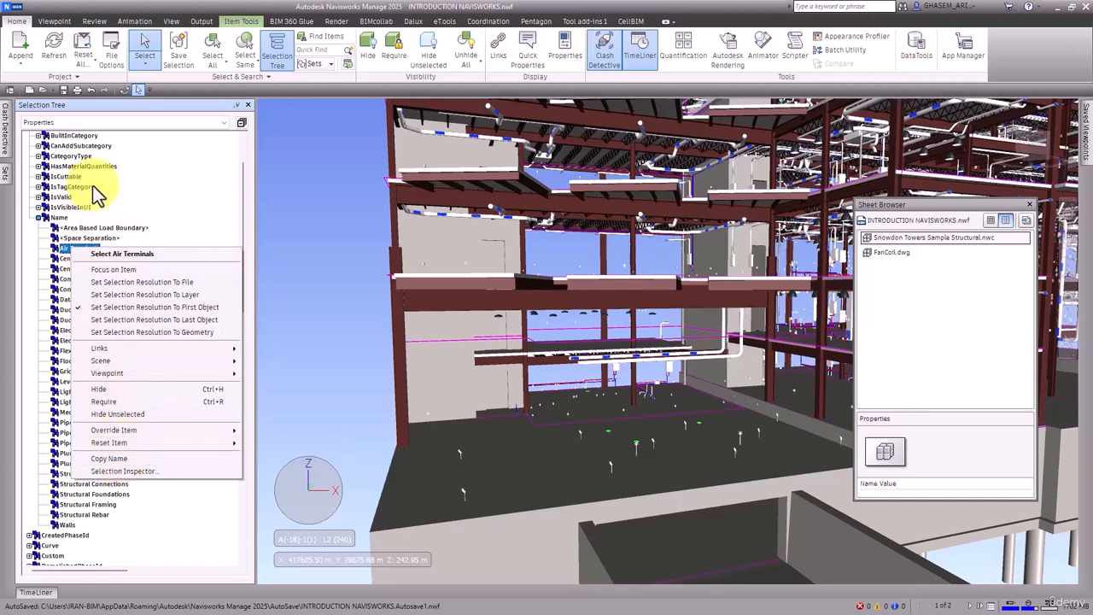
right_click(61, 250)
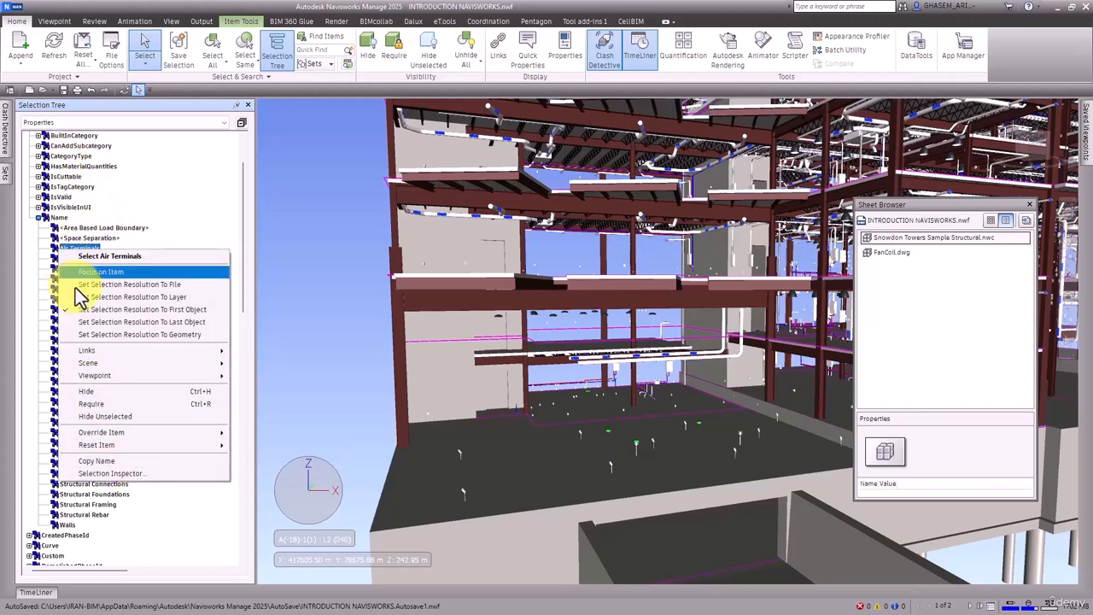
left_click(116, 461)
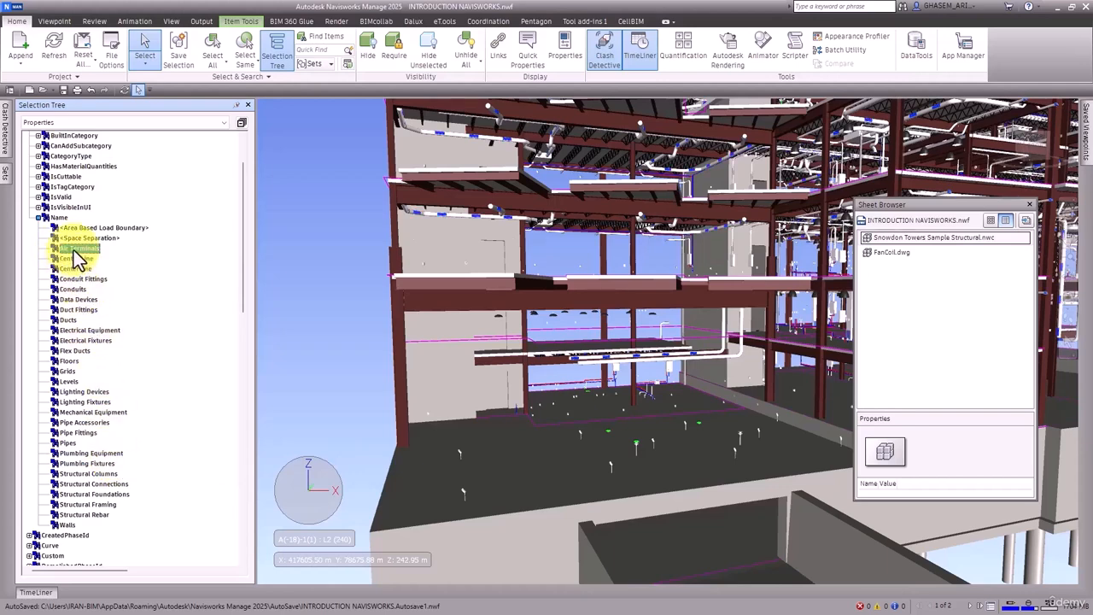
Step: Open the Sets window and dock it beside the Selection Tree
left_click(325, 64)
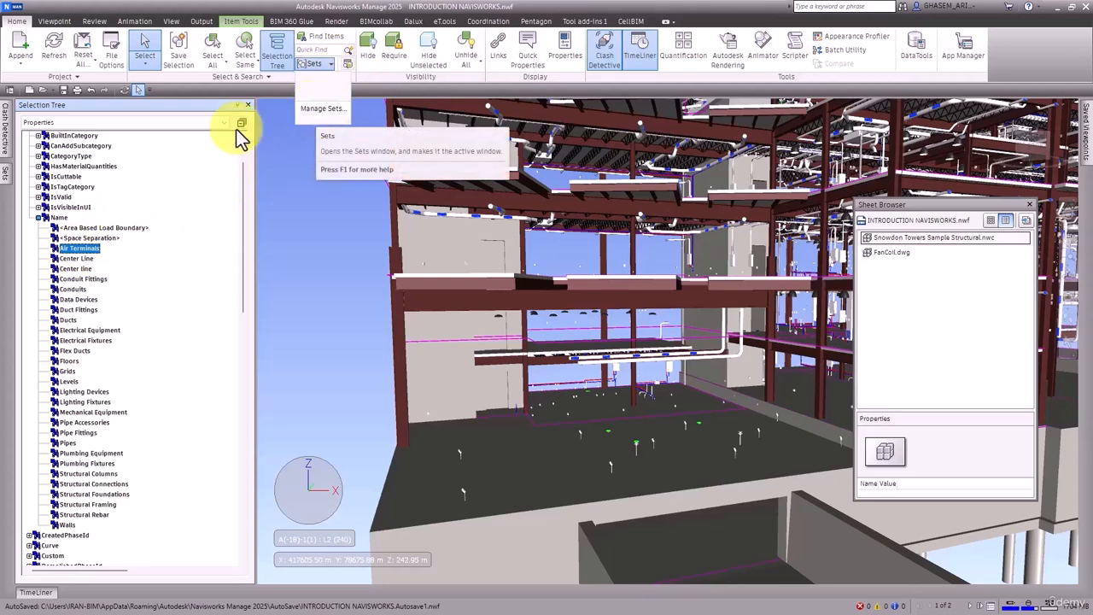
left_click(7, 176)
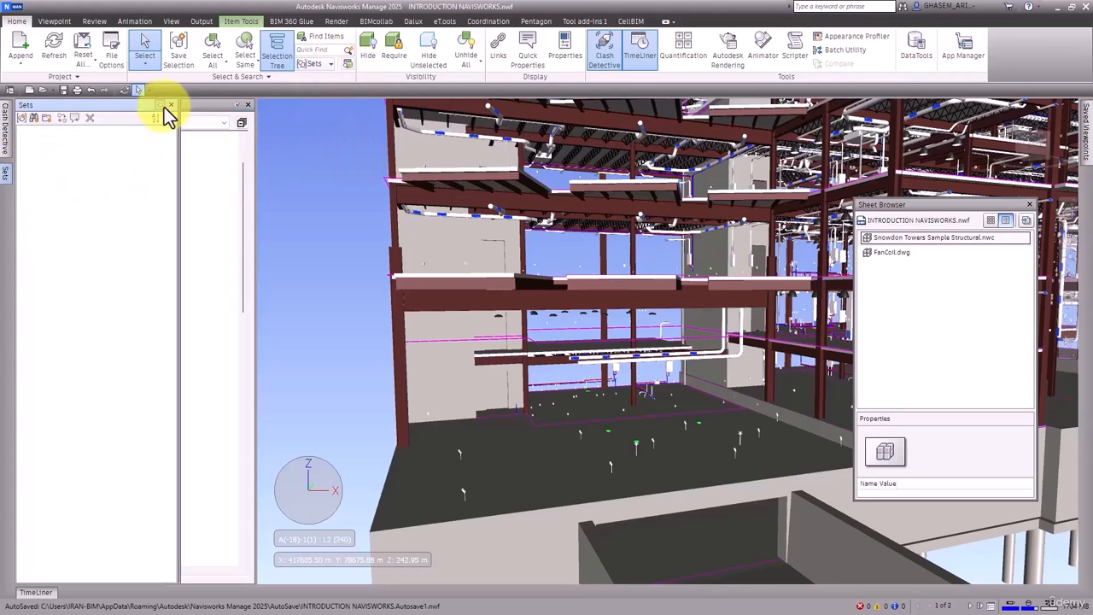
left_click(163, 106)
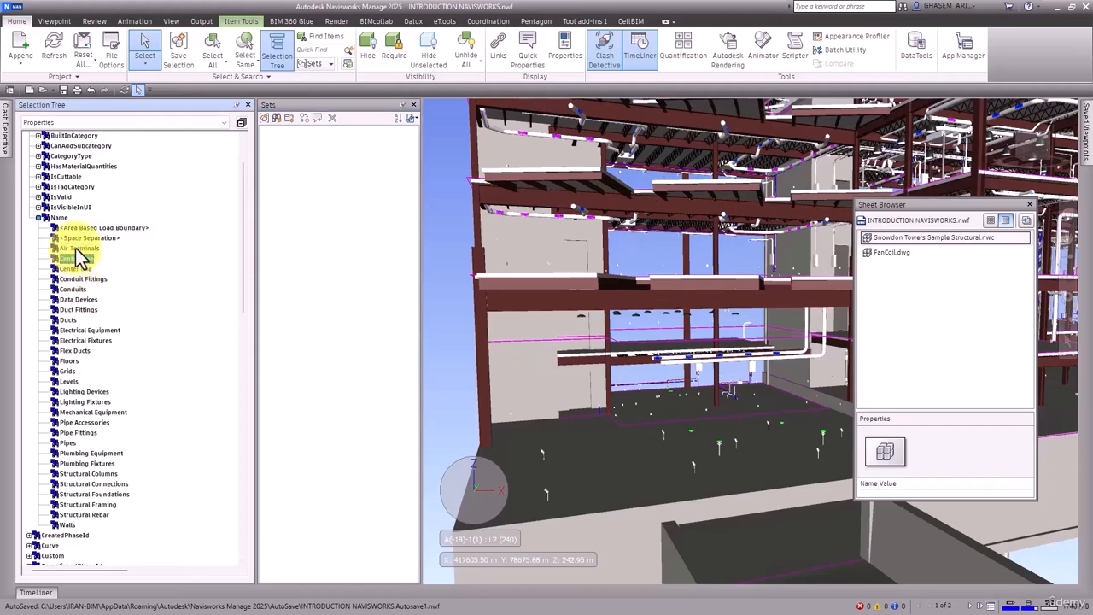
left_click(451, 244)
left_click(478, 261)
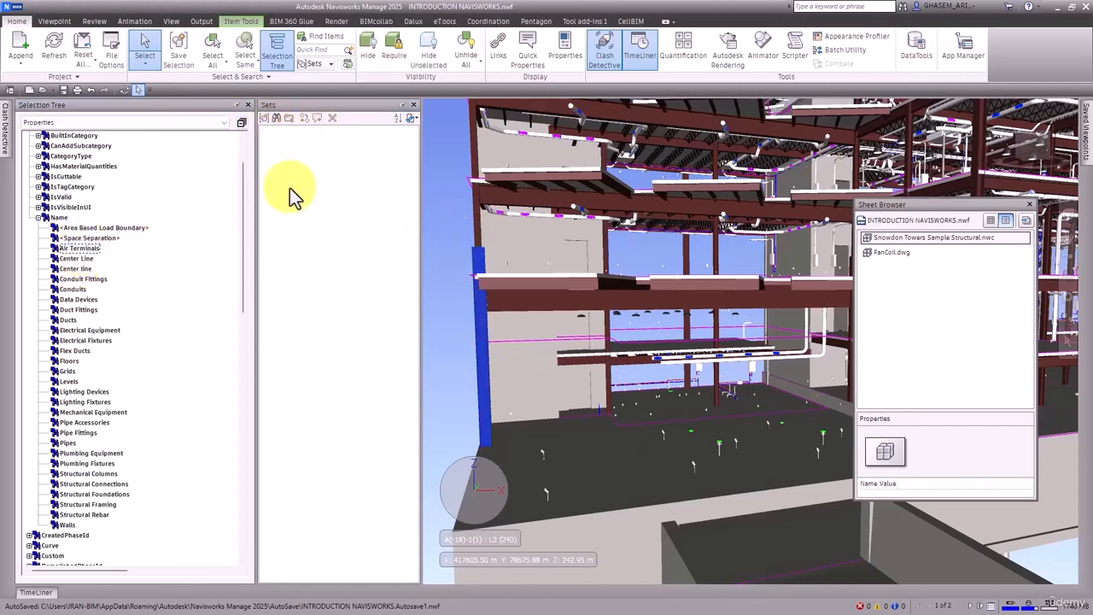
left_click(446, 273)
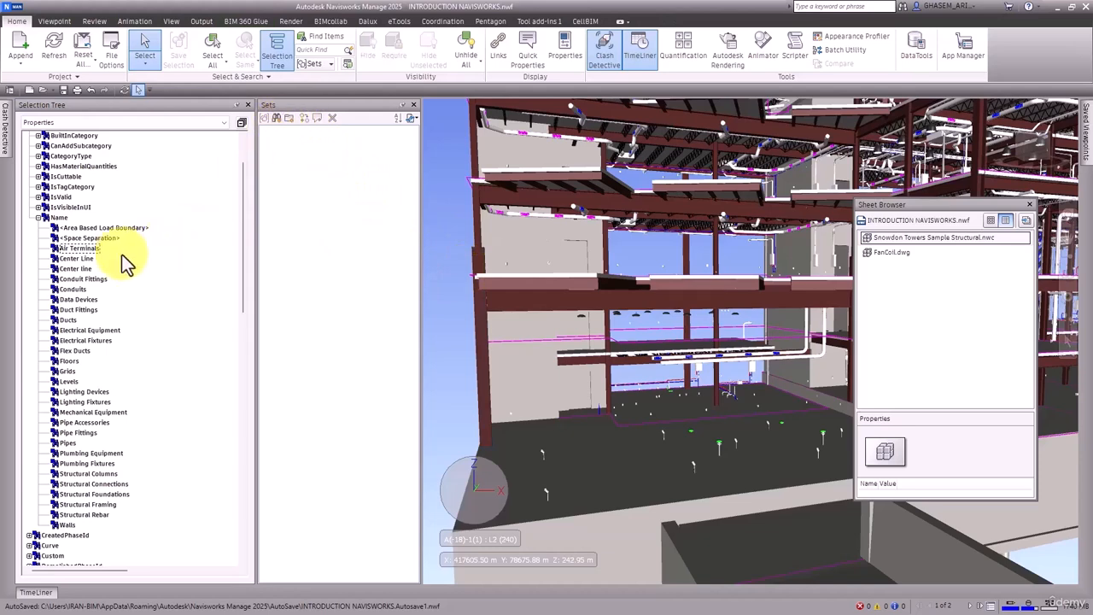
Step: Reselect the Air Terminals category and copy its name once more
left_click(81, 249)
right_click(91, 248)
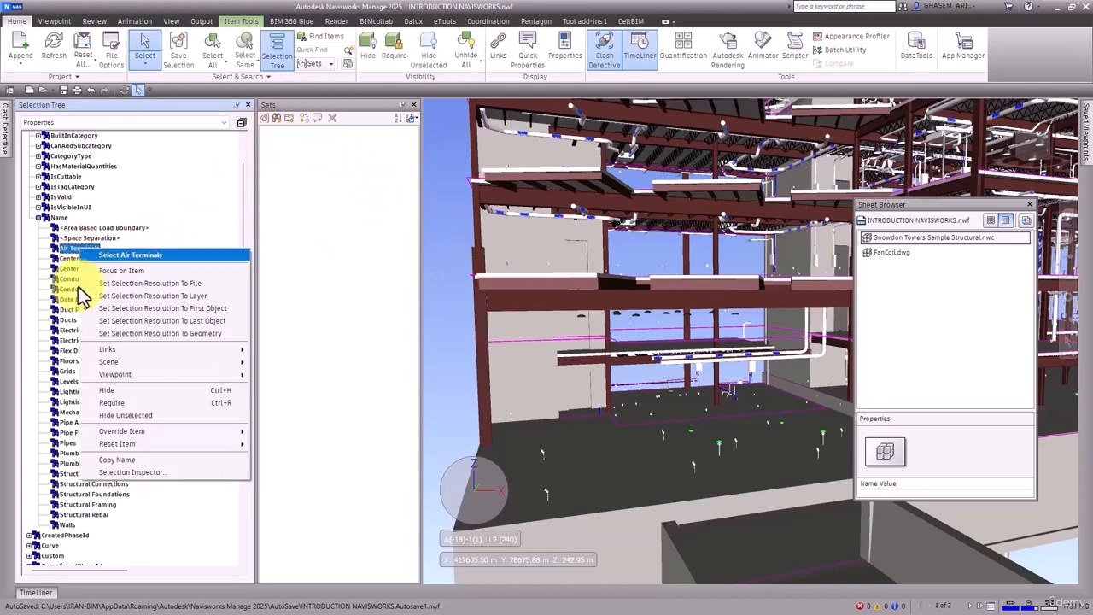
left_click(133, 461)
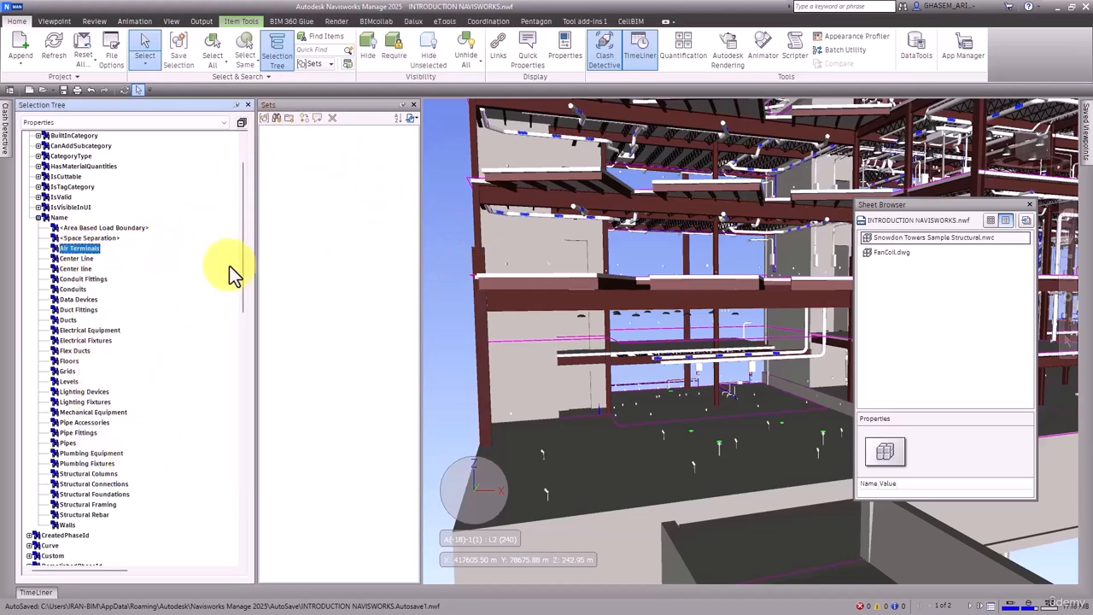
Step: Save a search set named Air Terminals in the Sets window and select it
left_click(275, 119)
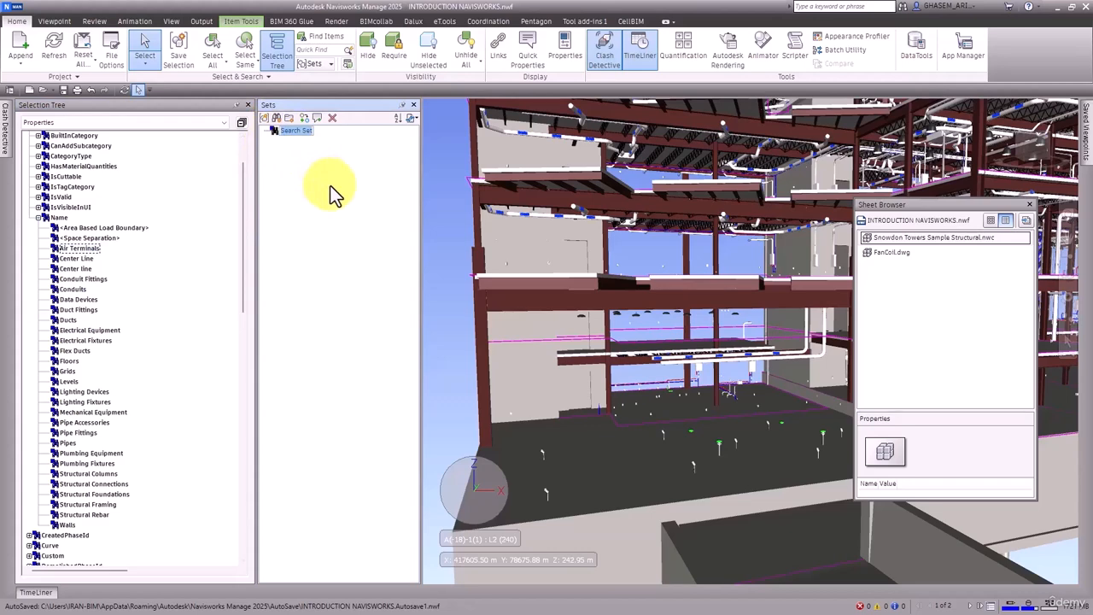
key("ctrl+v")
key("Return")
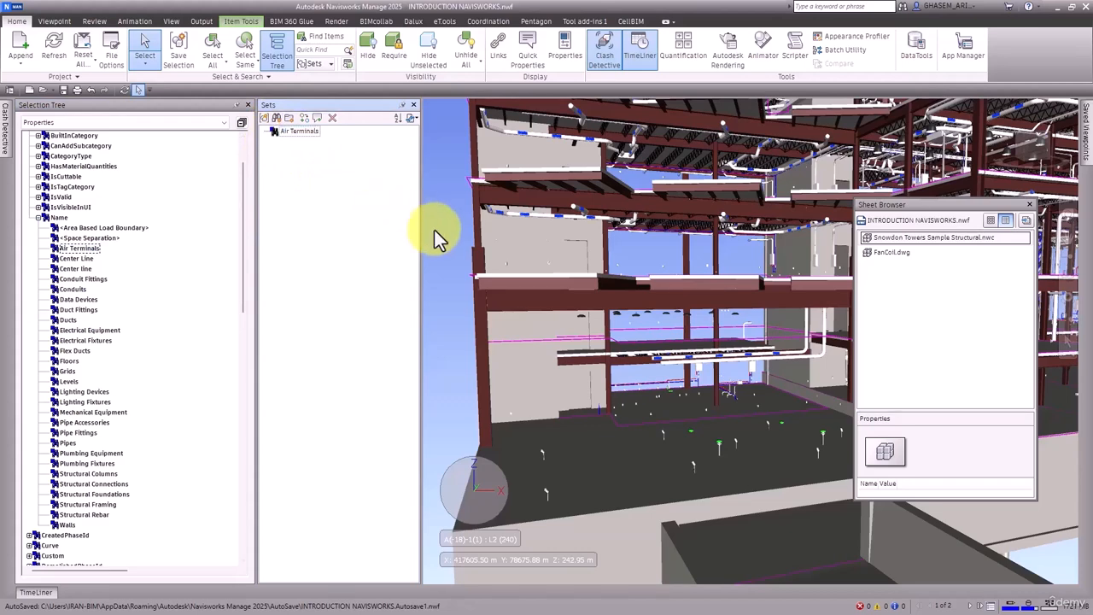
left_click(448, 287)
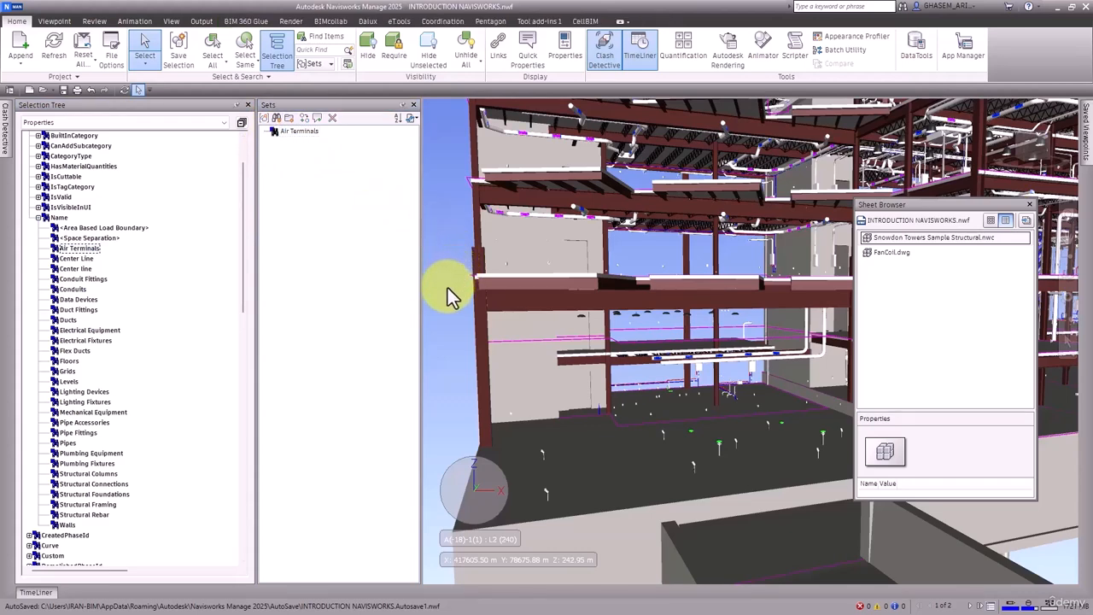
left_click(298, 132)
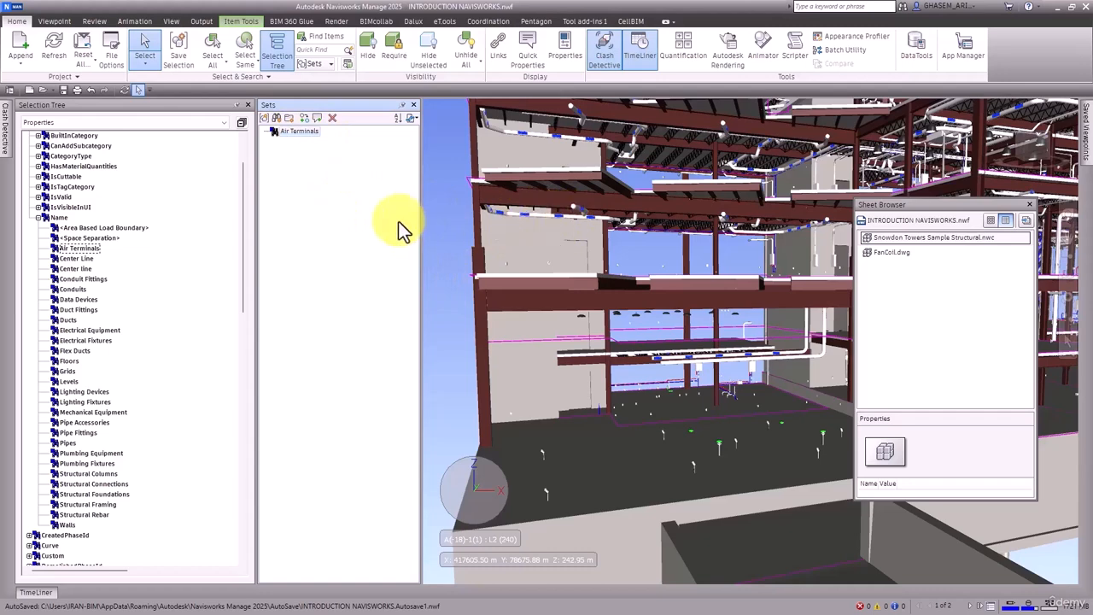
Step: Select the Conduits category under Name, copy its name, and save it as a search set named Conduits
left_click(75, 258)
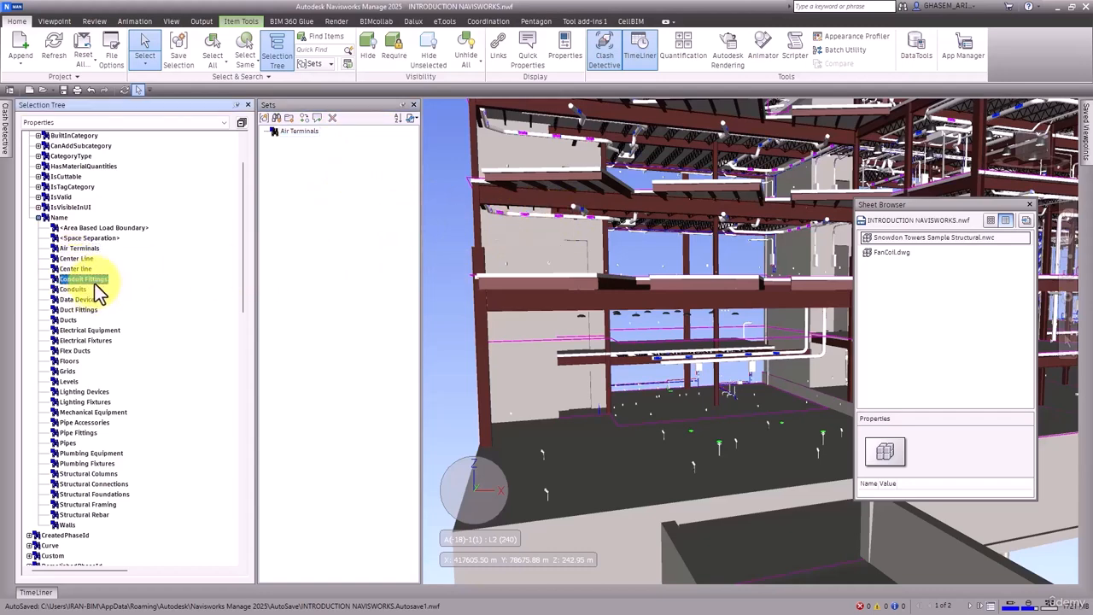
left_click(85, 278)
left_click(81, 288, "shift")
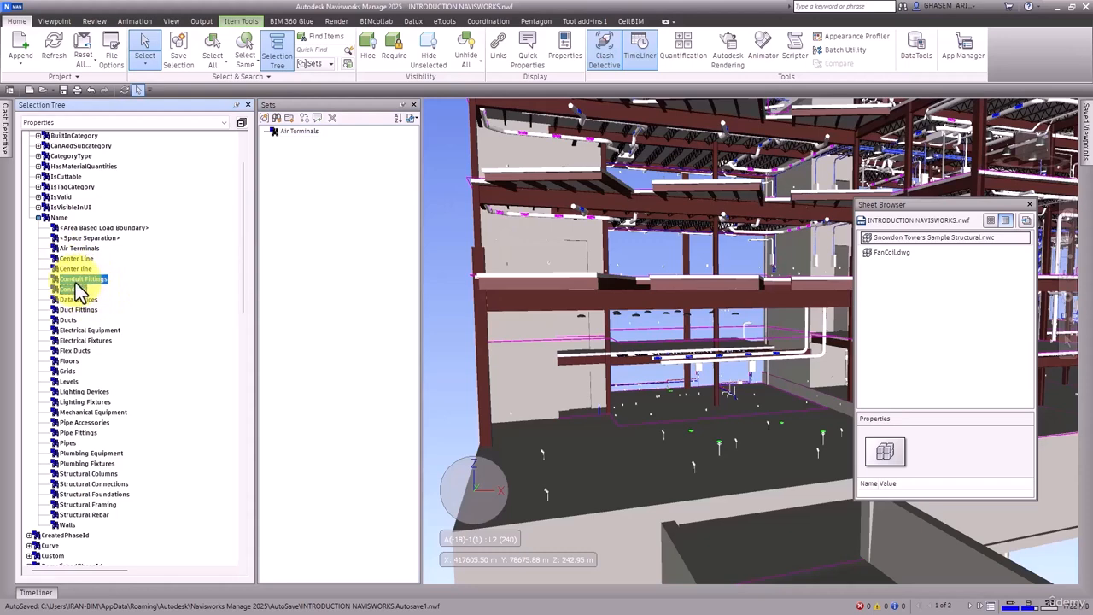
right_click(80, 281)
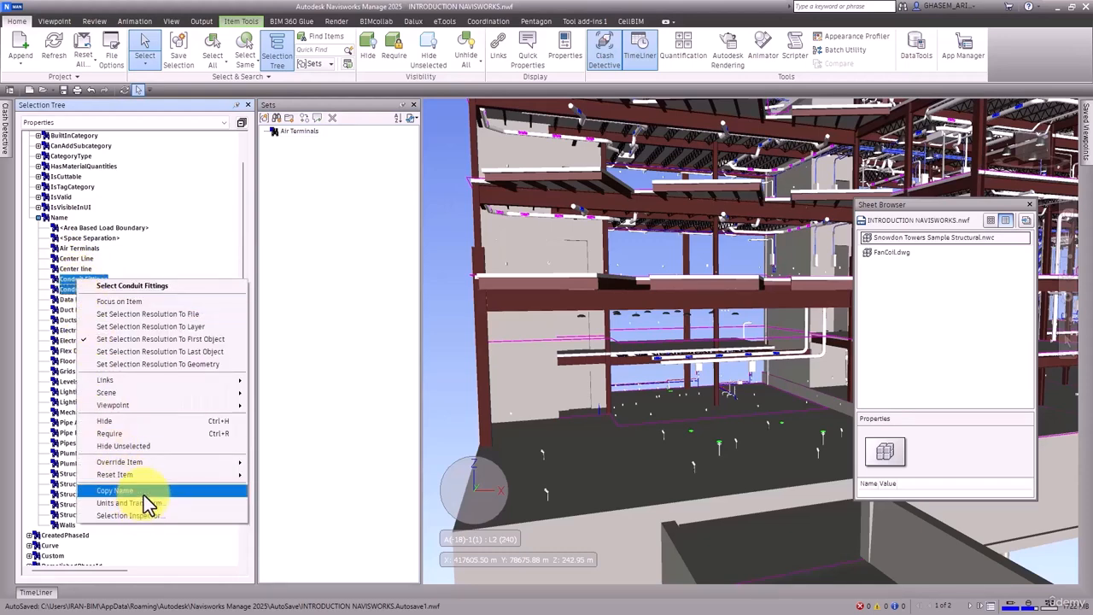
right_click(66, 291)
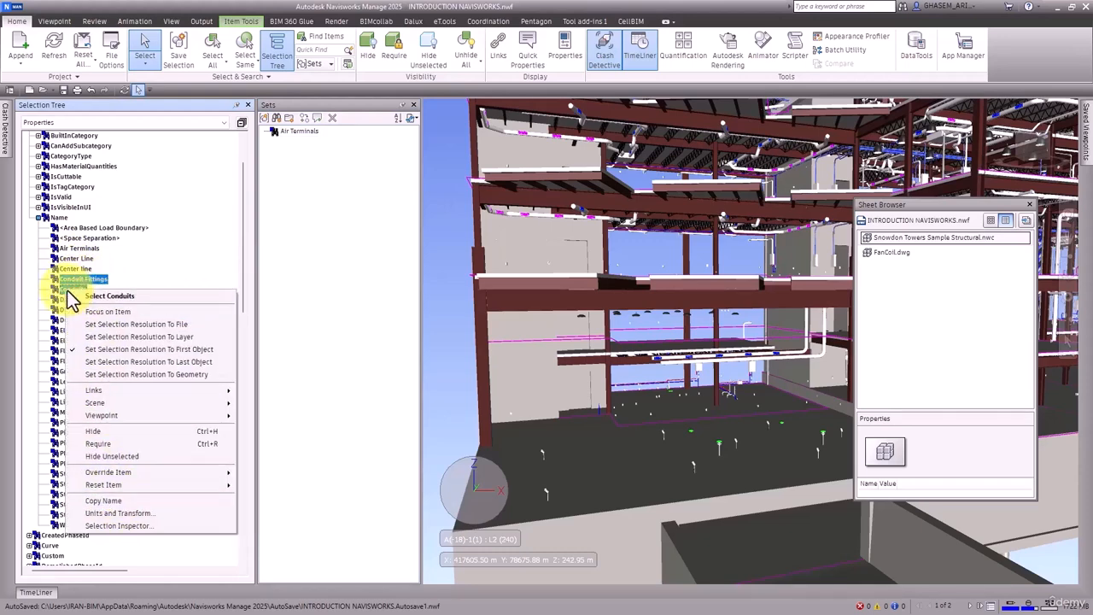
left_click(130, 499)
left_click(276, 118)
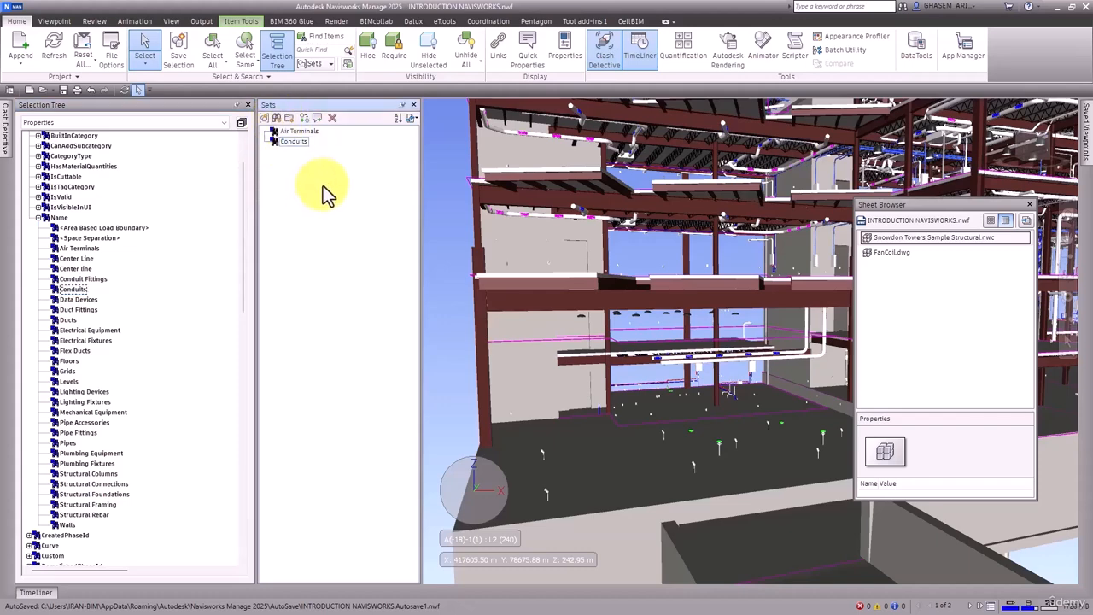
key("ctrl+v")
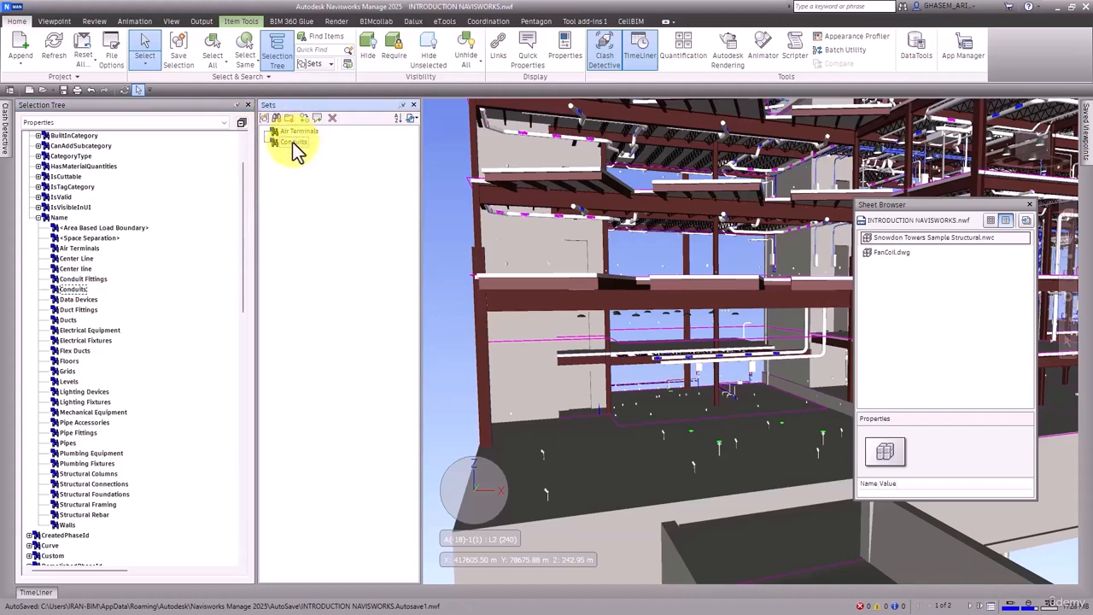
Step: Select the Ducts category, copy its name, and save it as a search set named Ducts
left_click(84, 311)
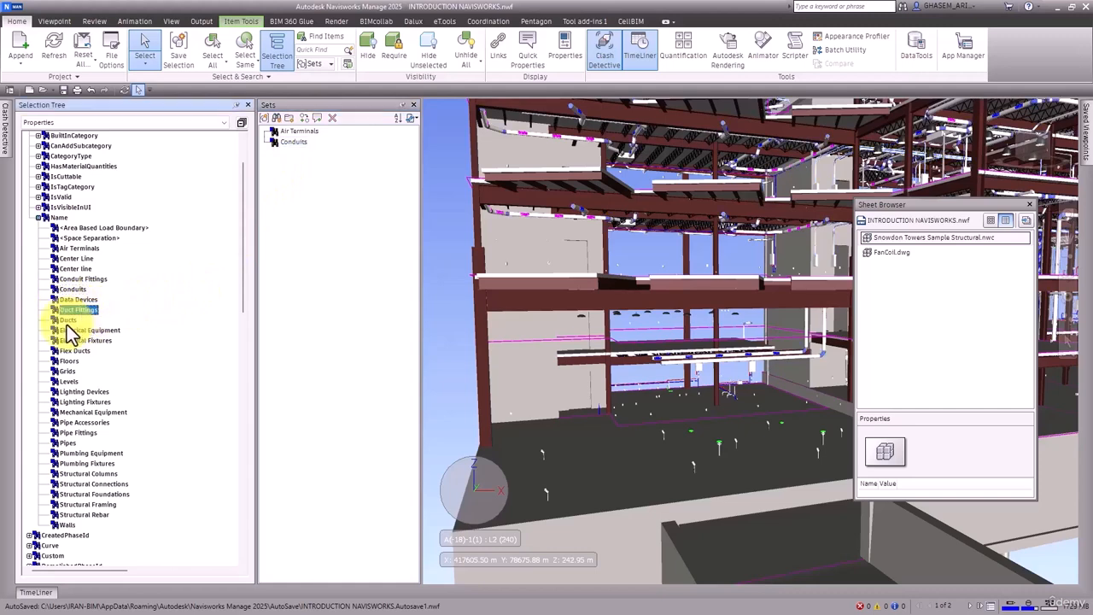
left_click(68, 321, "ctrl")
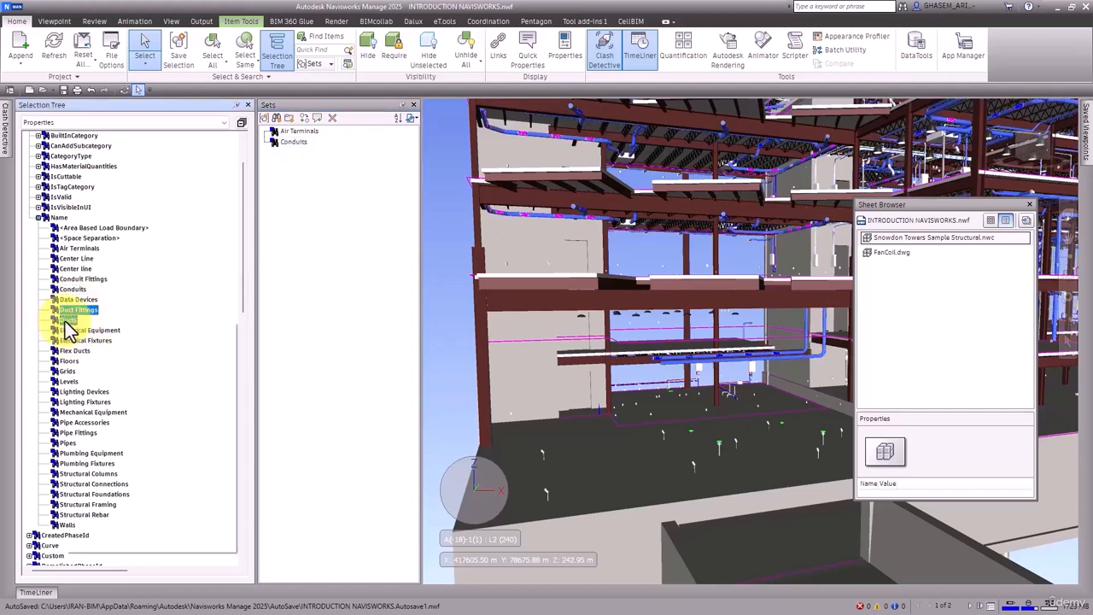
right_click(73, 321)
left_click(119, 532)
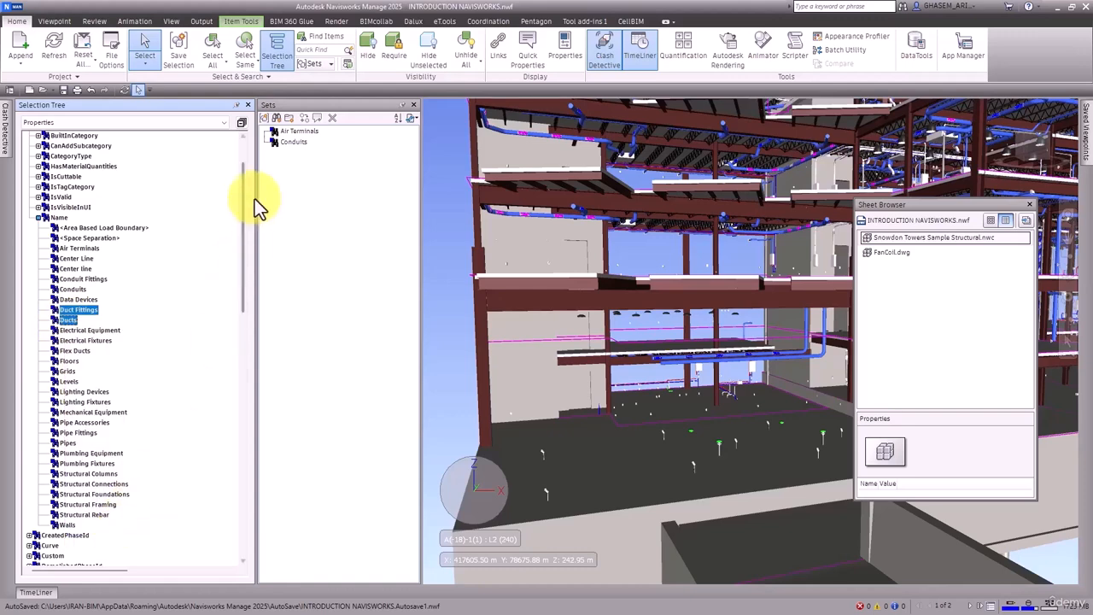
left_click(275, 119)
key("ctrl+v")
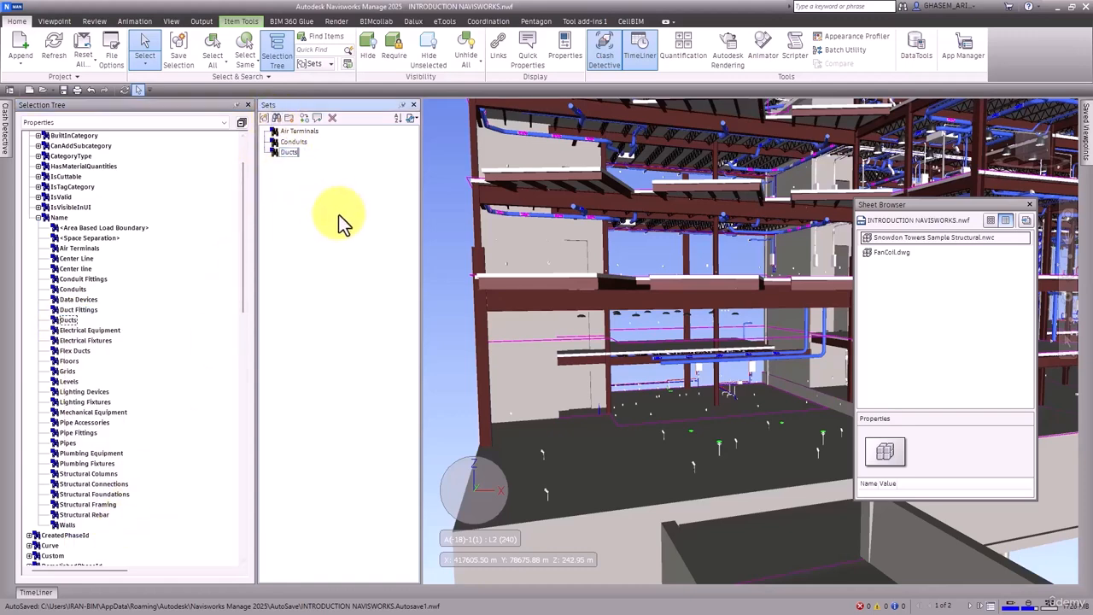
key("Return")
Step: Select the Air Terminals, Conduits and Ducts sets in turn to highlight their elements, then clear the selection
left_click(288, 134)
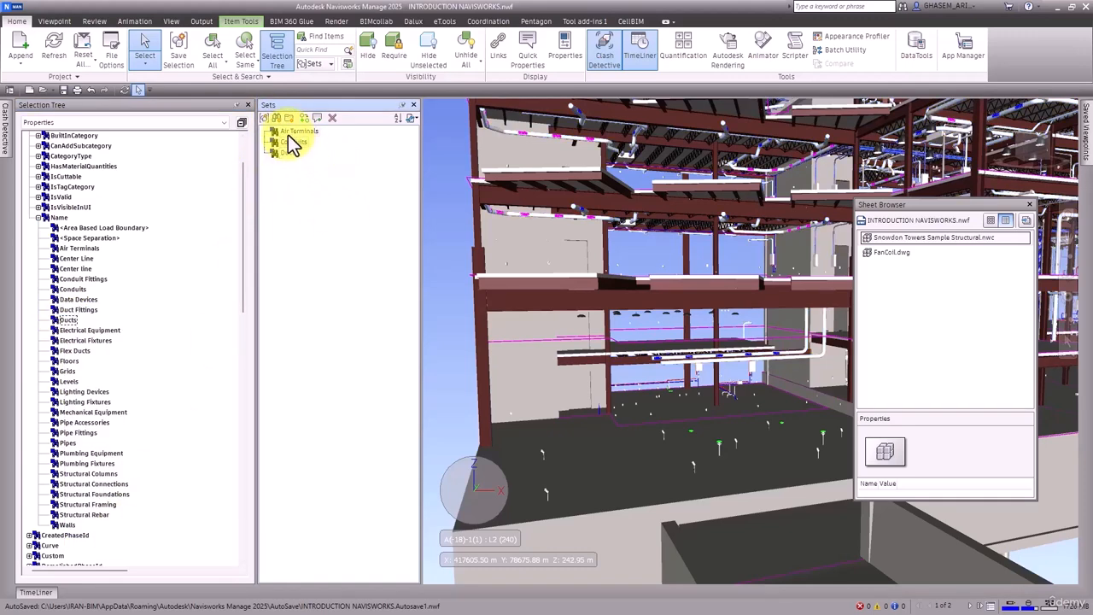
left_click(289, 144)
left_click(286, 154)
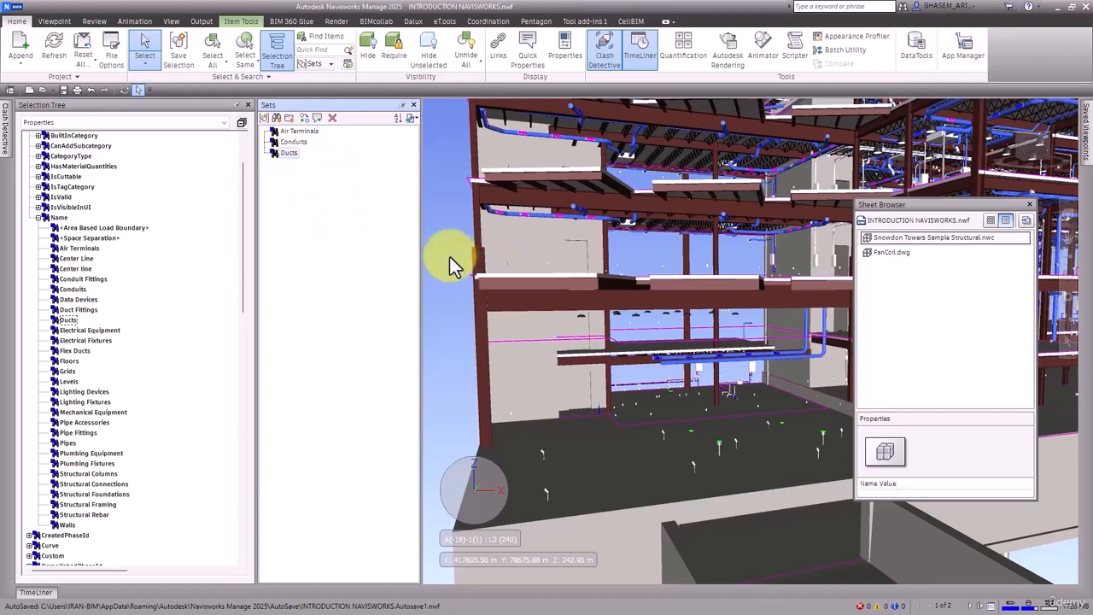
left_click(351, 149)
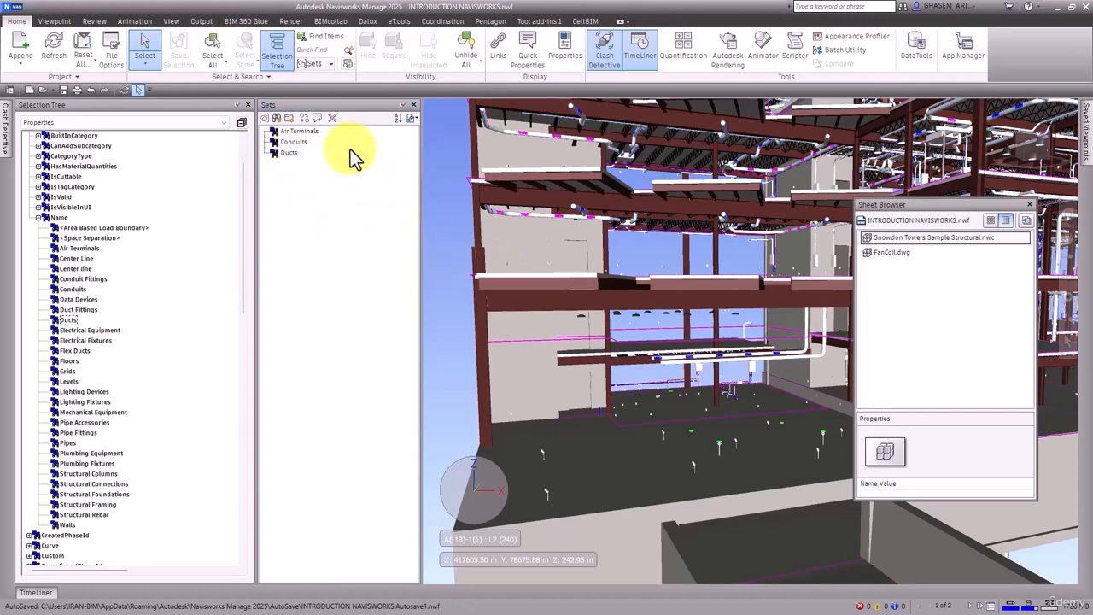
Step: Collapse the property tree and switch the Selection Tree display to Standard, then to Sets
left_click(242, 123)
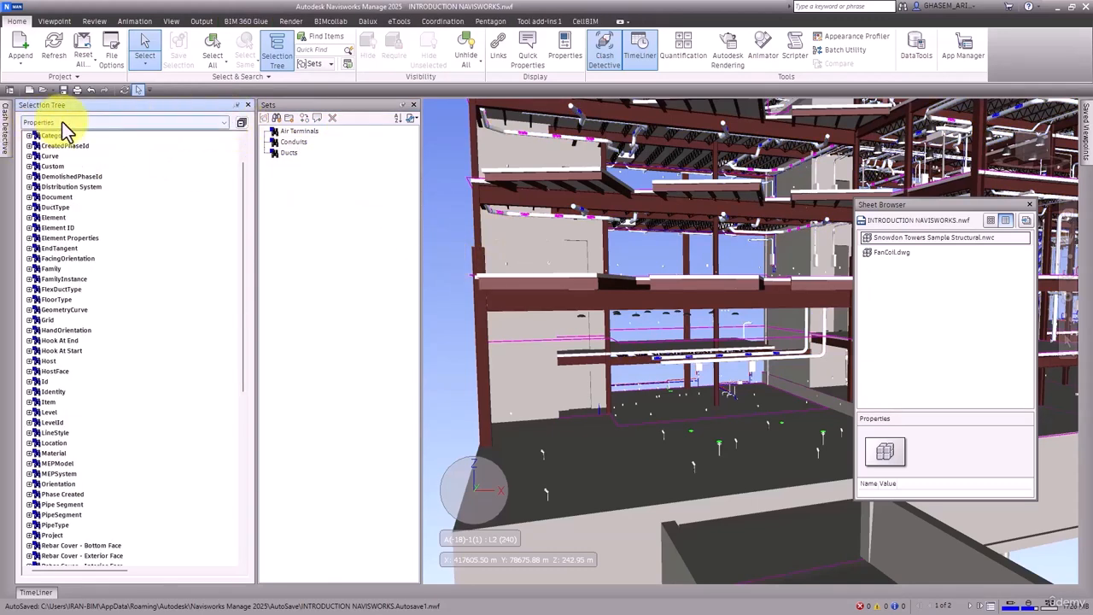
left_click(181, 123)
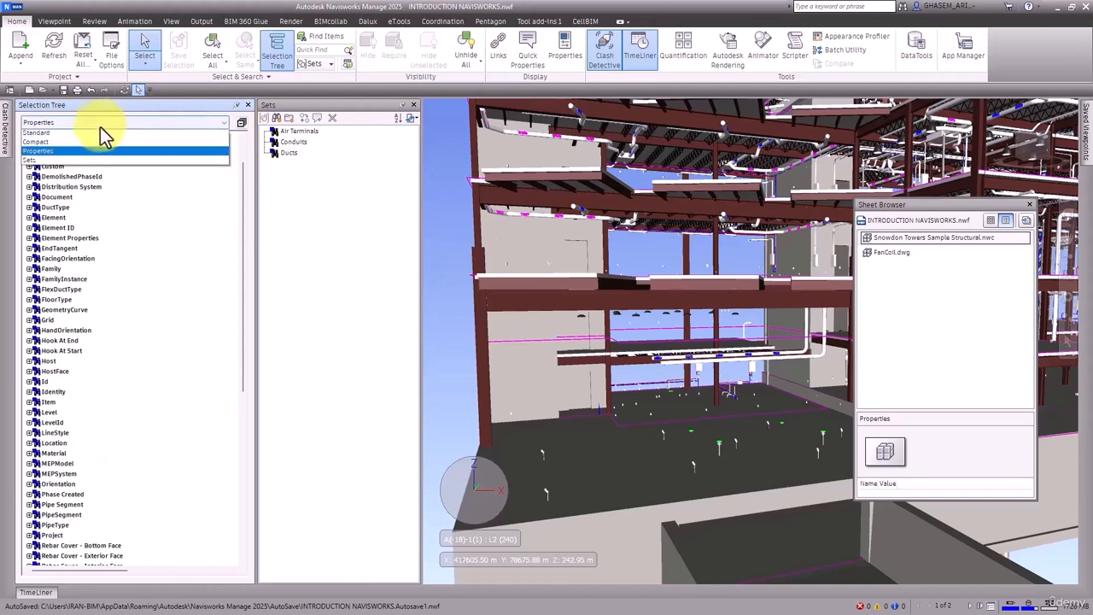
left_click(100, 133)
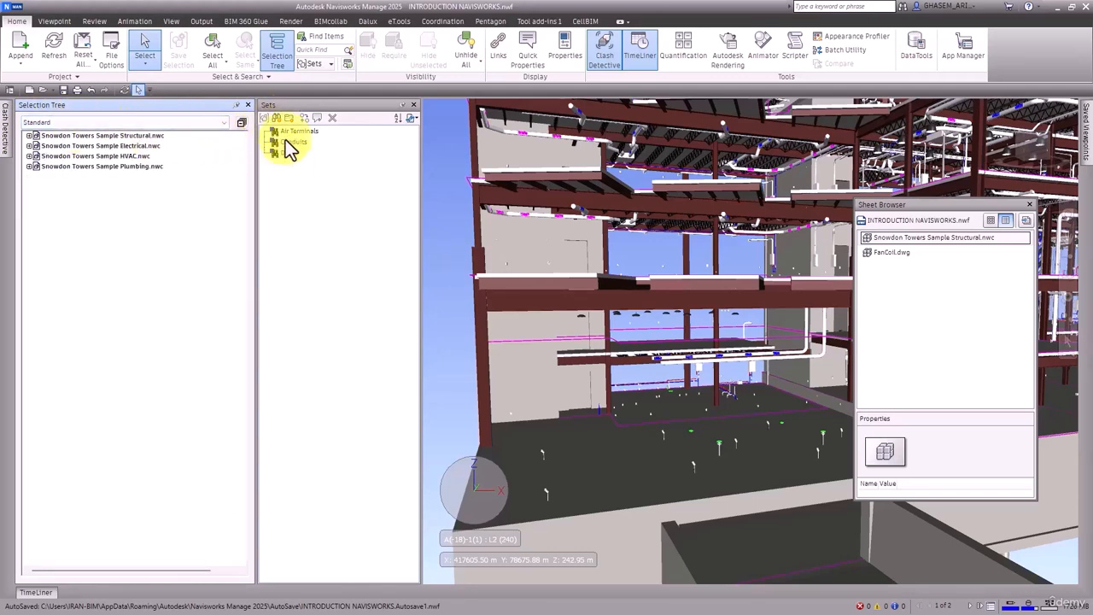
left_click(85, 122)
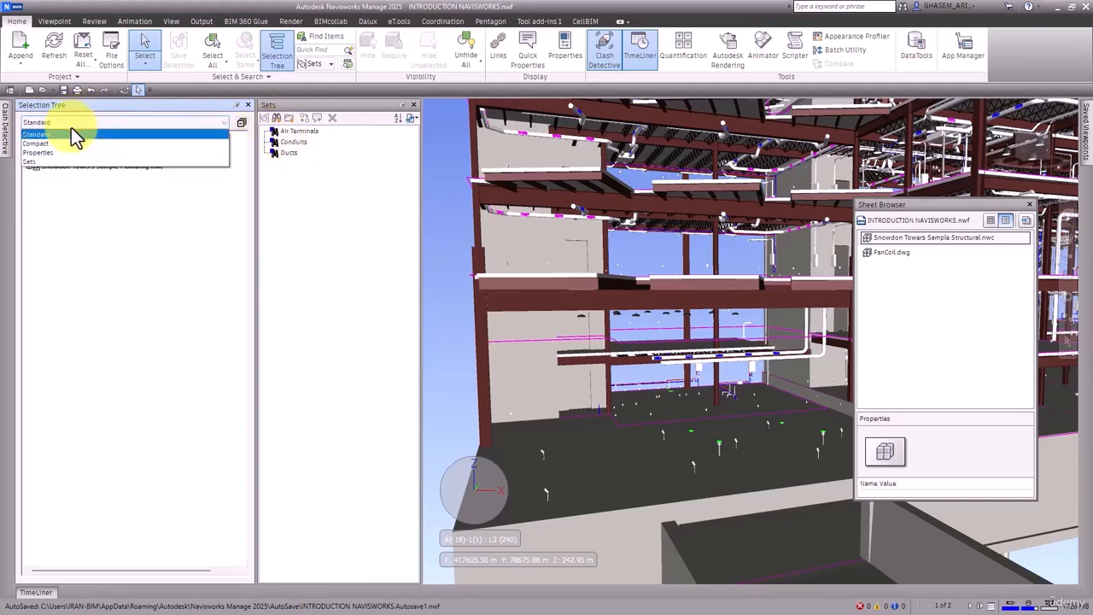
left_click(36, 161)
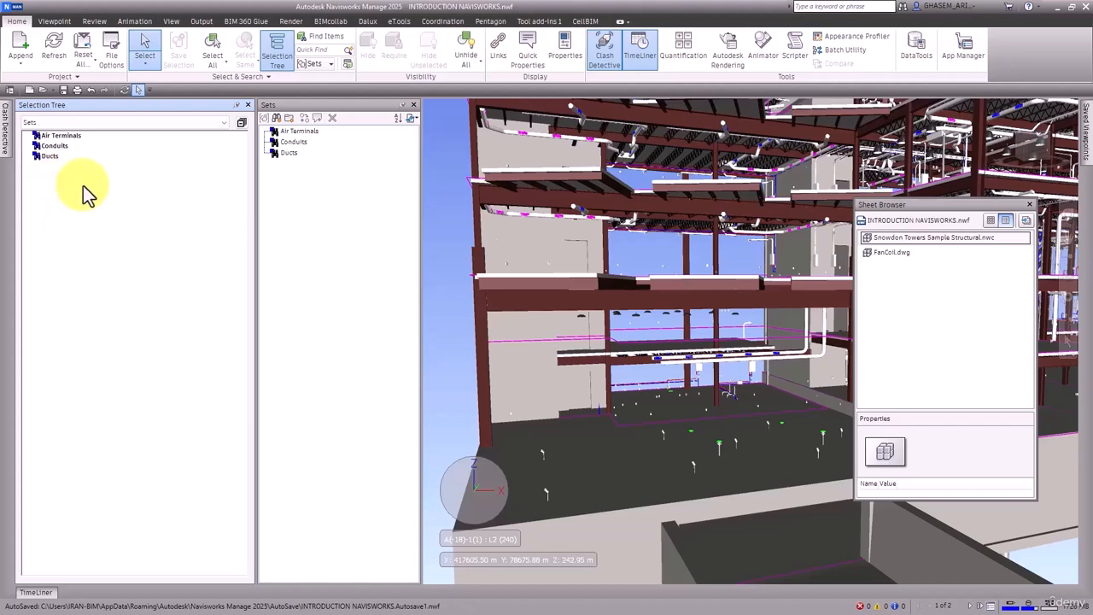
Step: Switch the Selection Tree to Standard and expand the Structural model and its L1_35_Low level
left_click(61, 126)
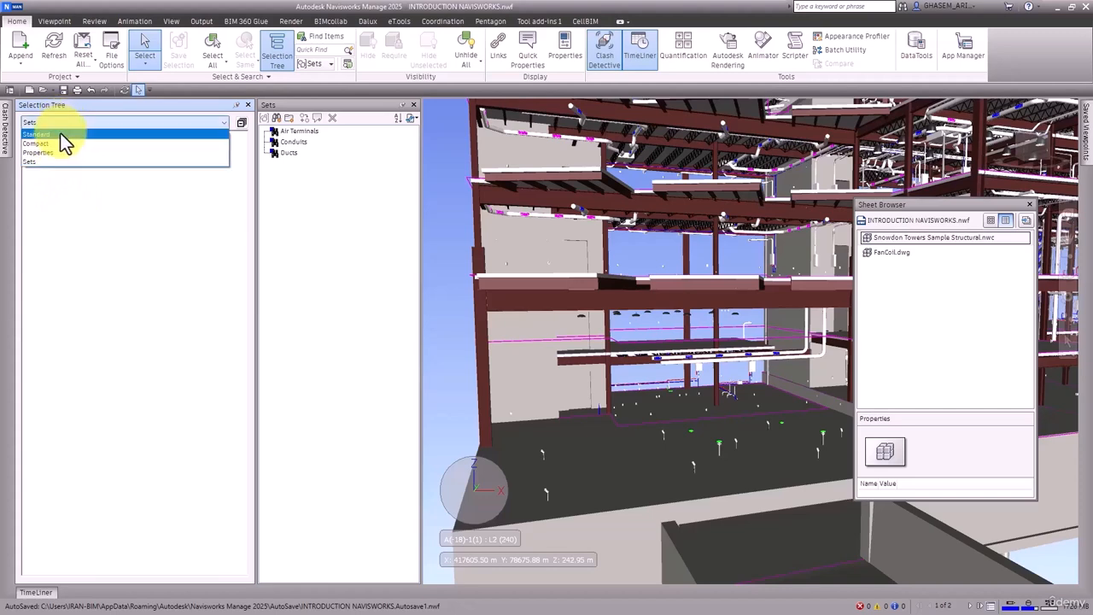
left_click(60, 133)
left_click(29, 136)
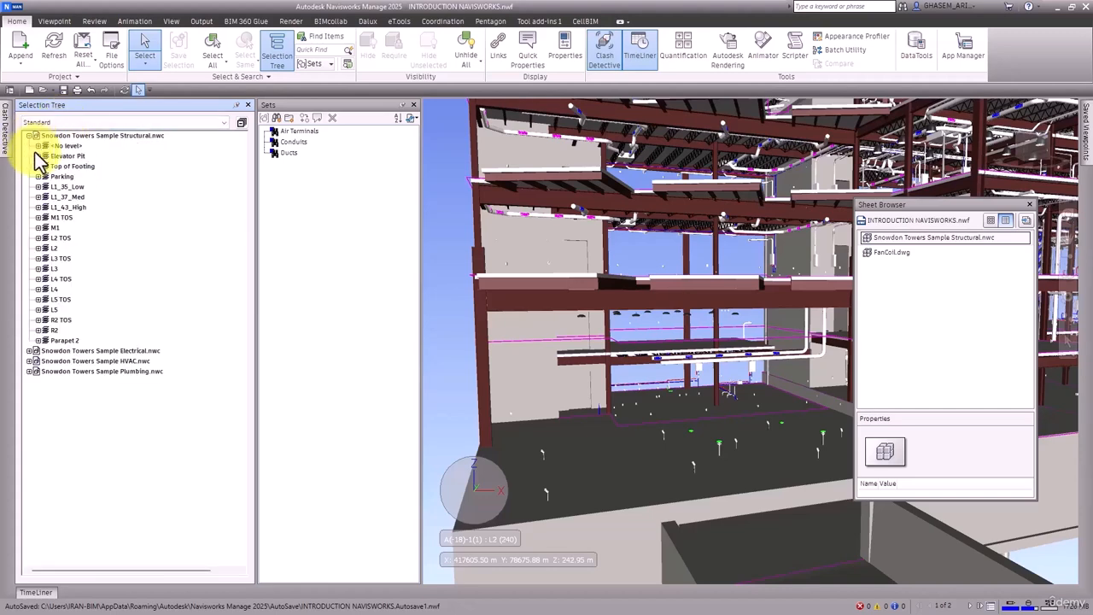
left_click(38, 187)
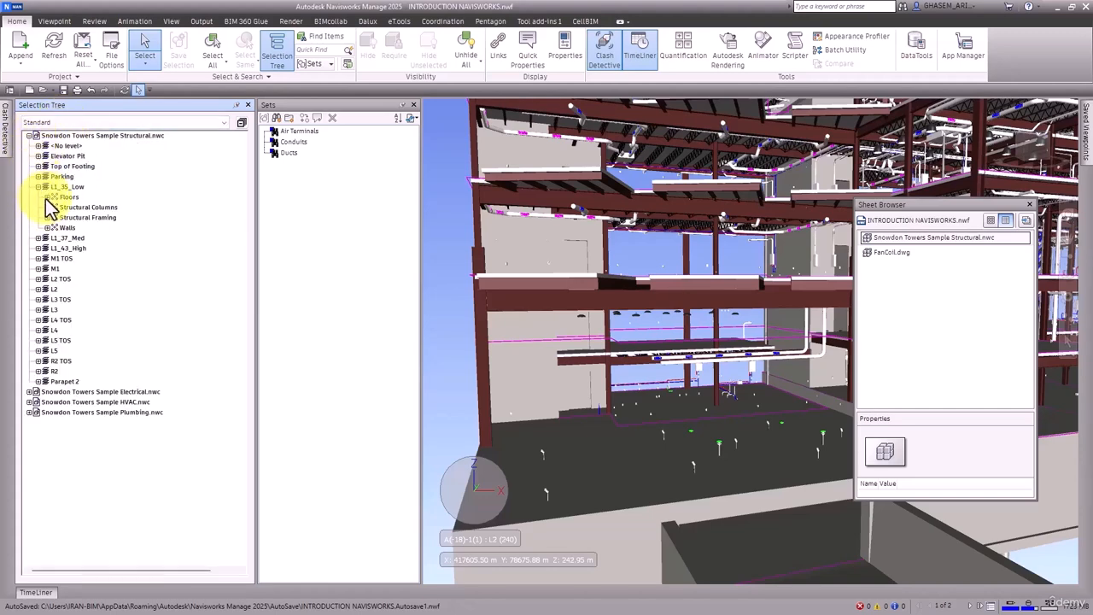
Step: Switch the Selection Tree to Compact display and expand the Electrical model
left_click(56, 124)
left_click(55, 146)
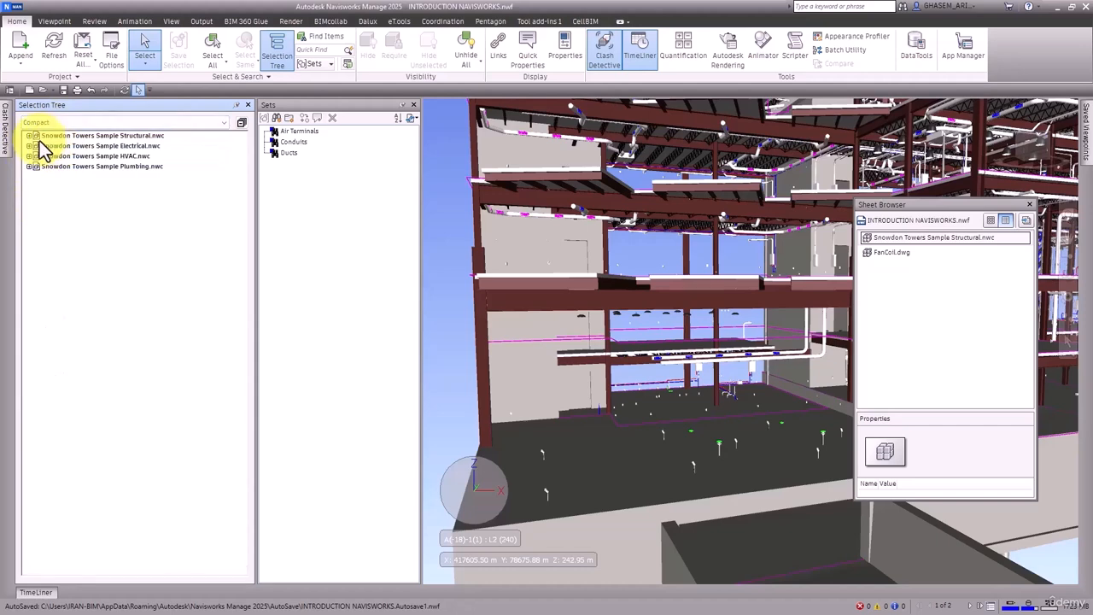
left_click(34, 146)
left_click(29, 146)
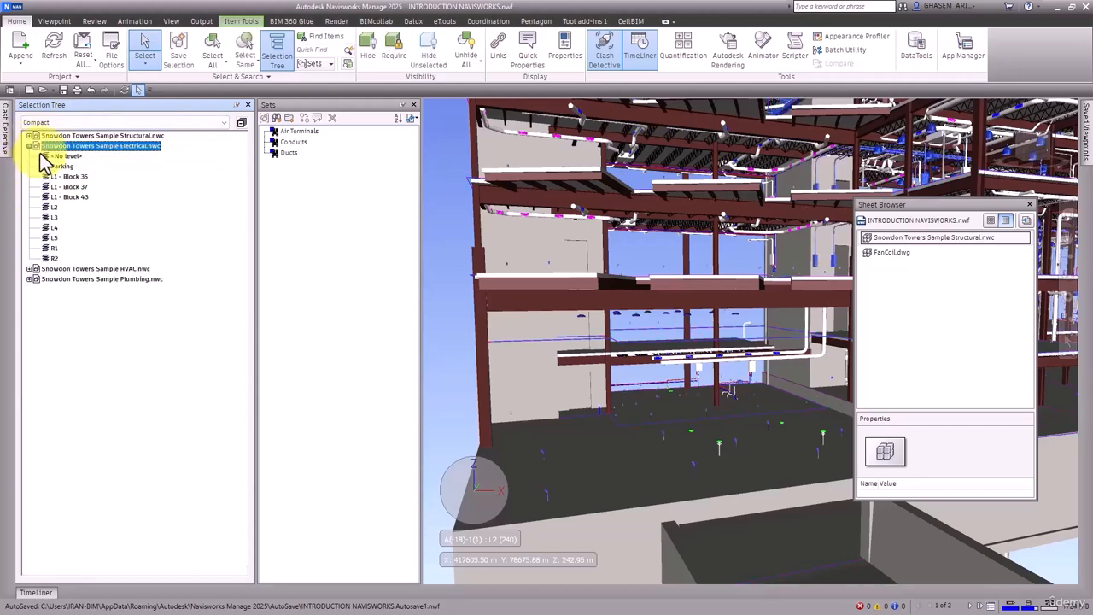
Step: Cycle the Selection Tree through Properties, Sets and back to Standard, then collapse the L1_35_Low level
left_click(48, 124)
left_click(46, 141)
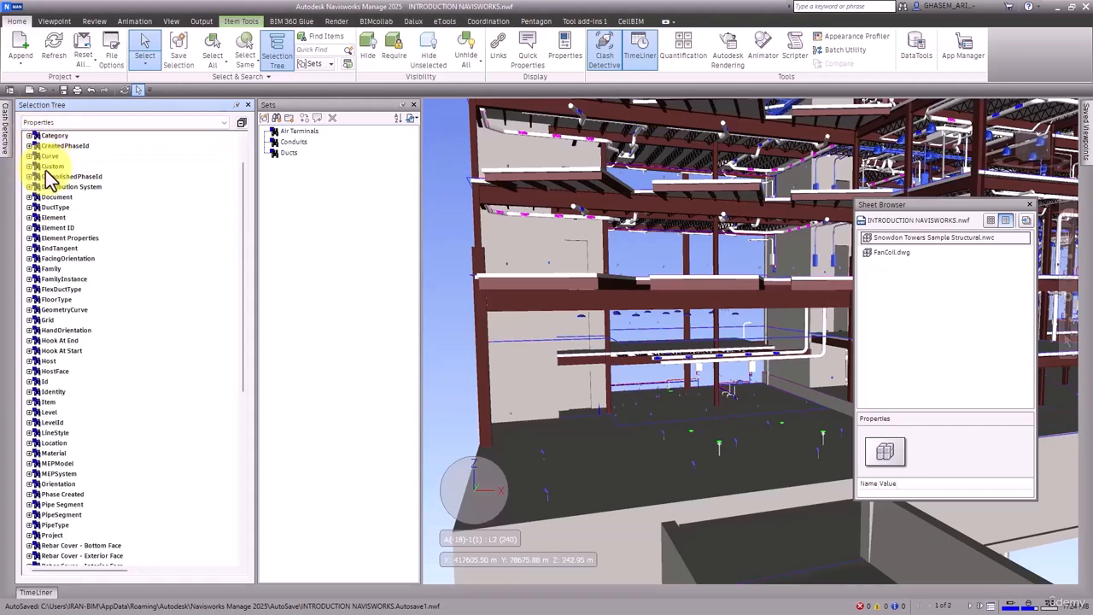
left_click(54, 122)
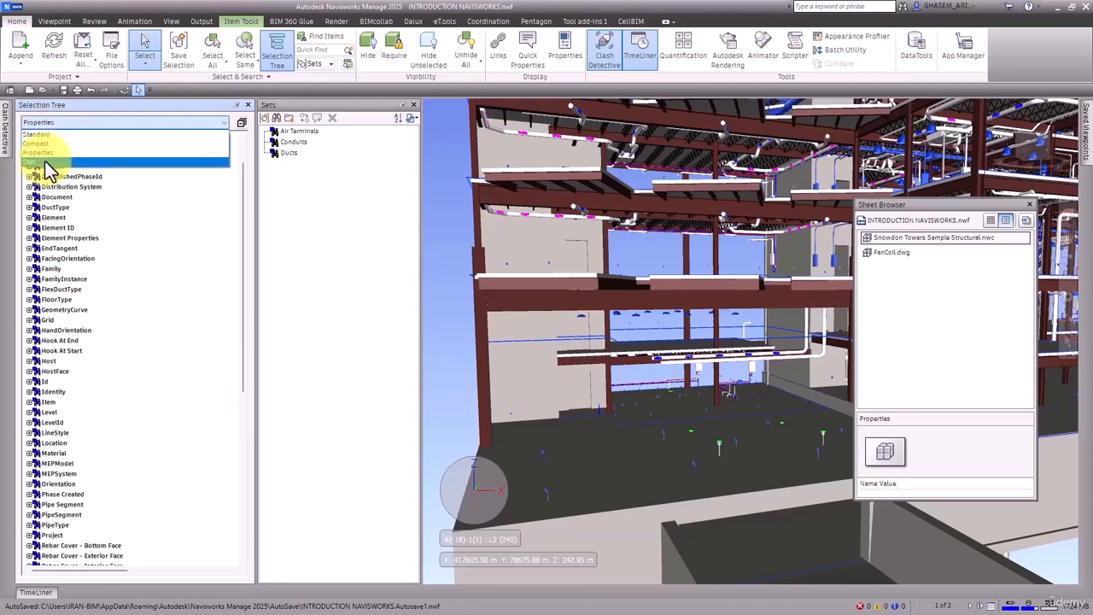
left_click(47, 161)
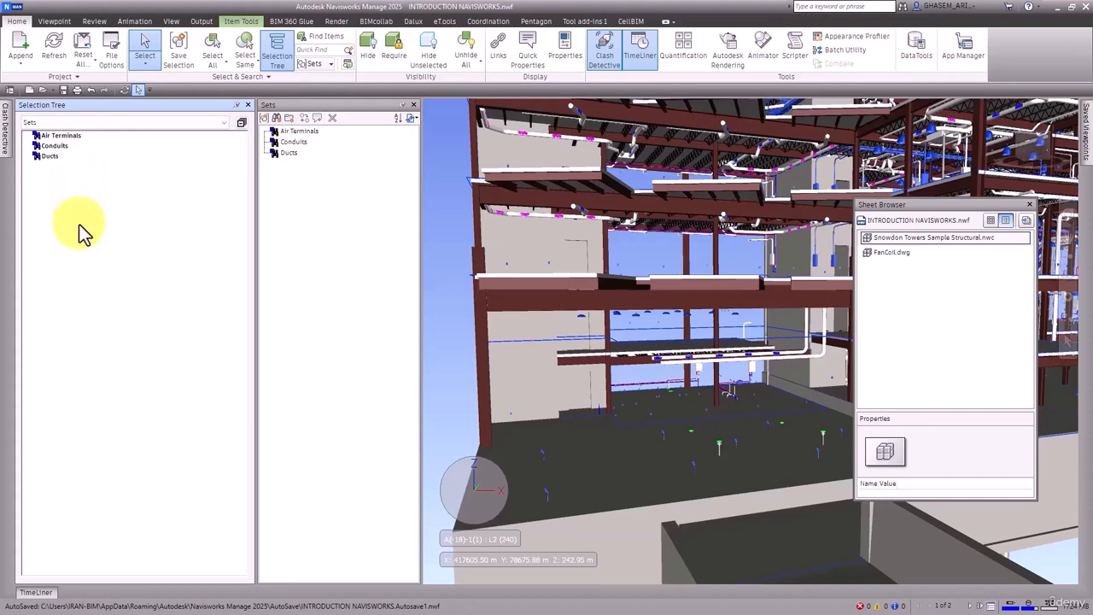
left_click(90, 122)
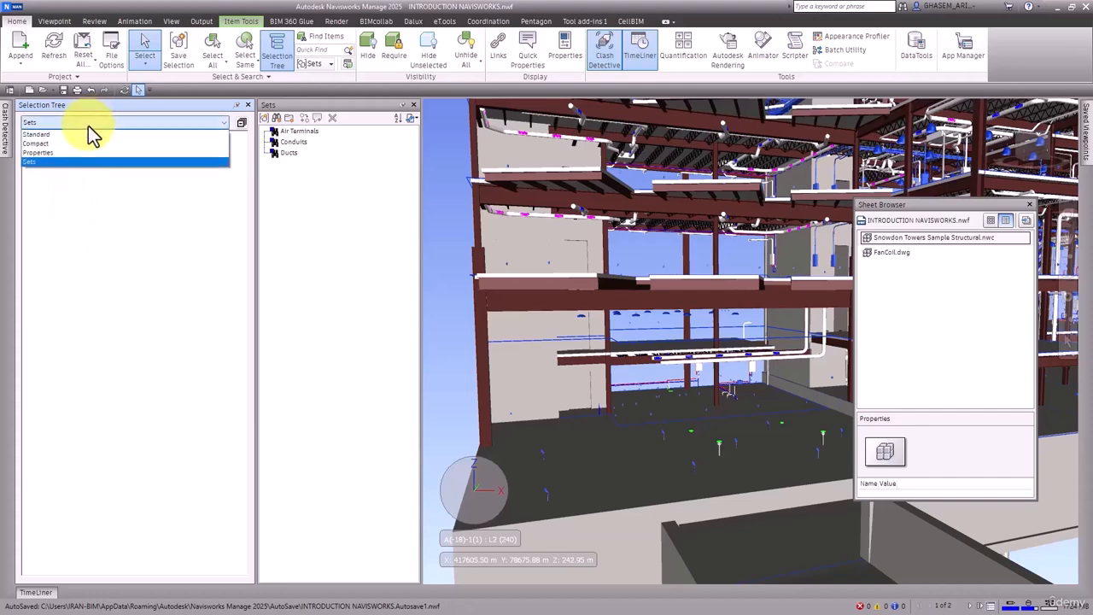
left_click(62, 135)
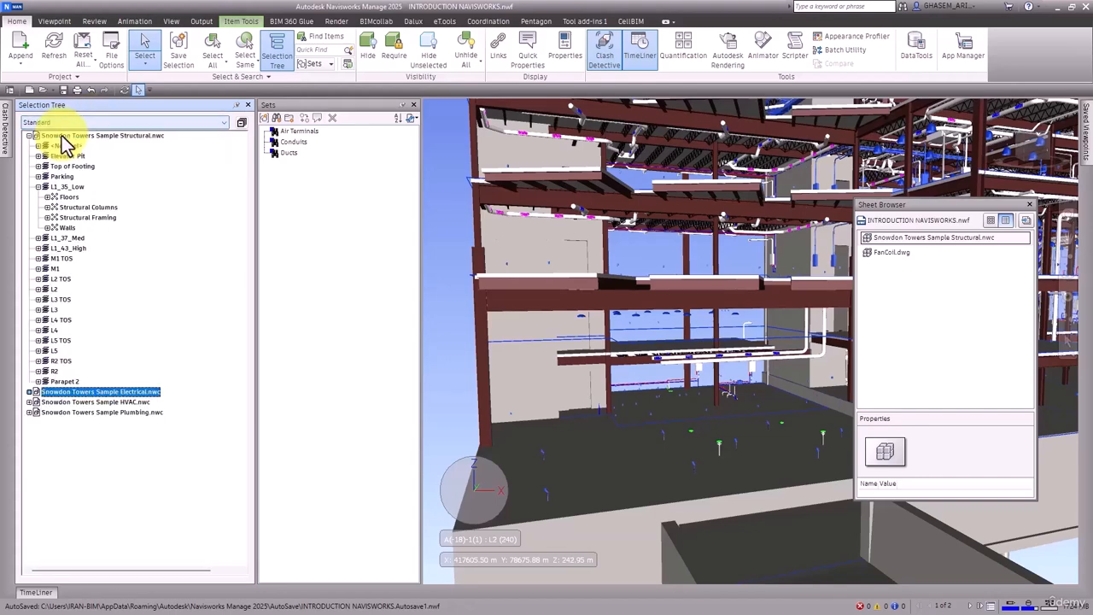
left_click(440, 204)
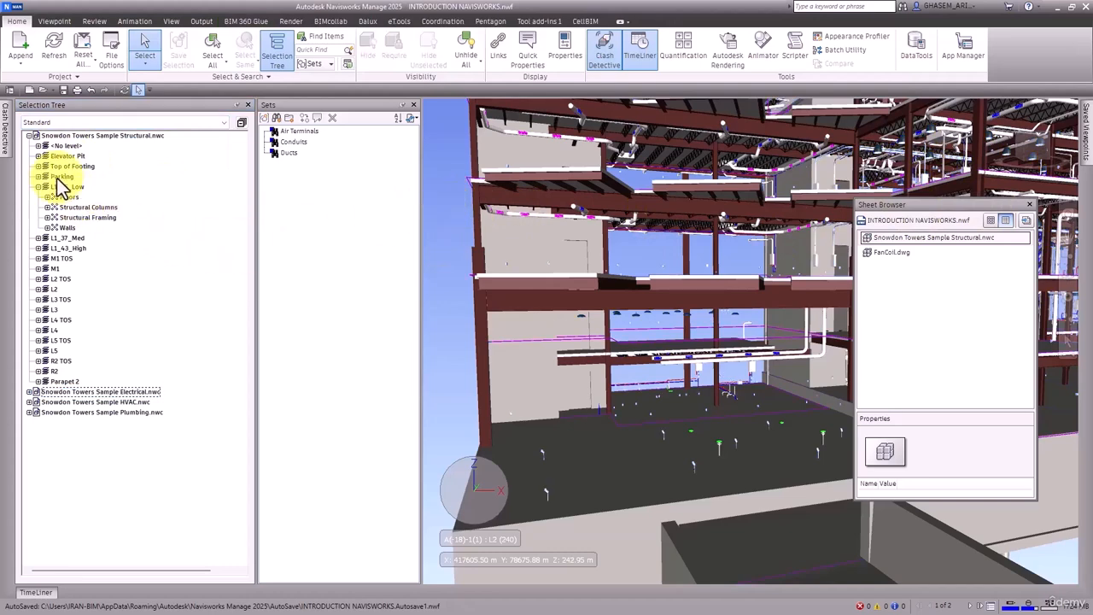
left_click(38, 186)
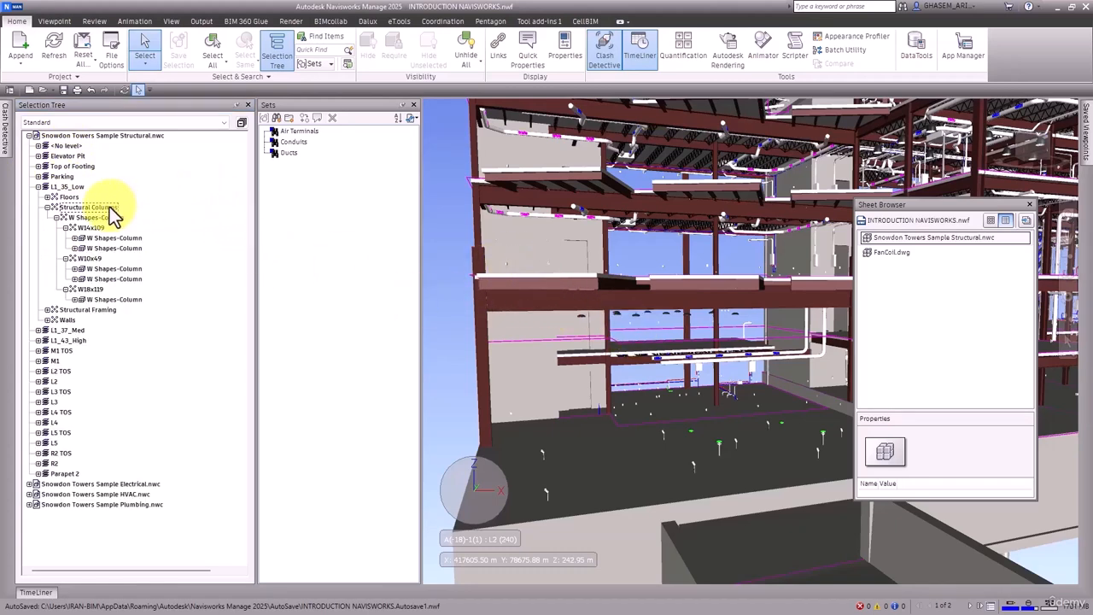
Step: Hide the Structural Columns on level L1_35_Low, then unhide them
left_click(109, 207)
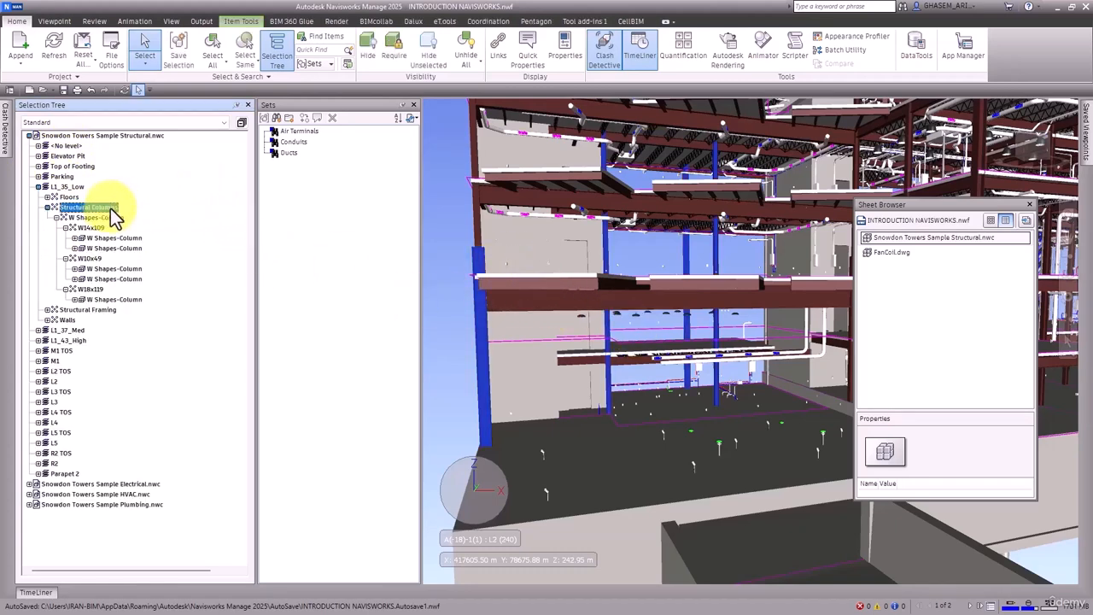
left_click(369, 58)
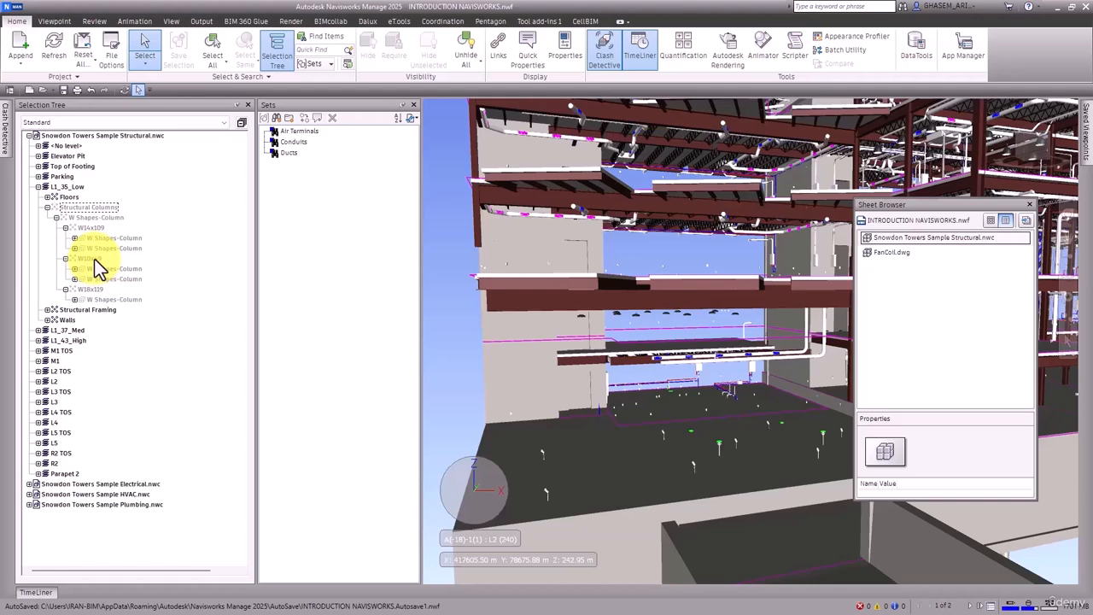
left_click(86, 210)
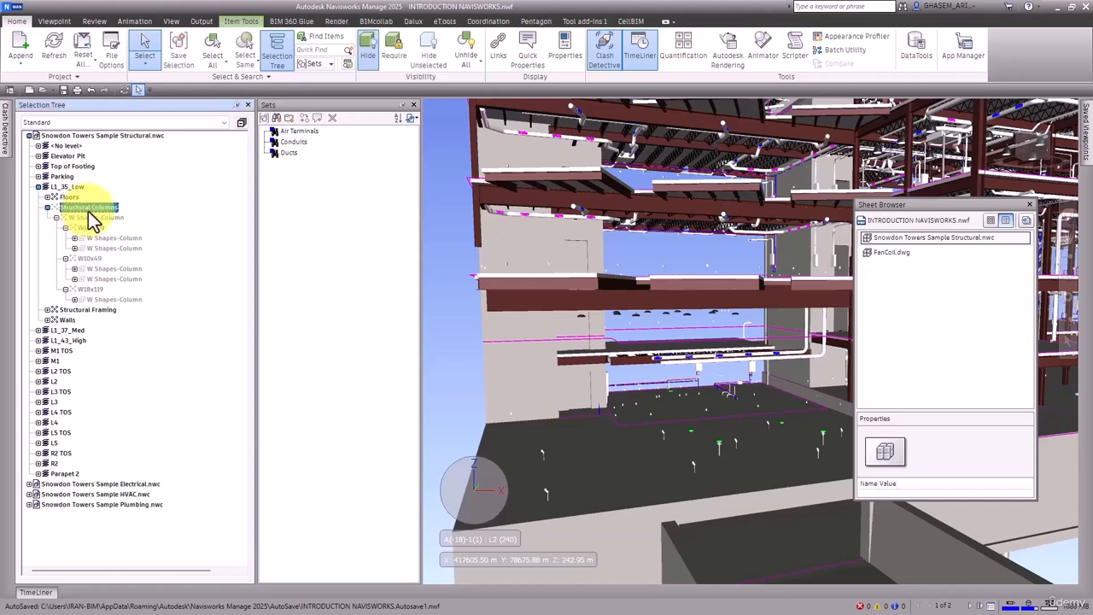
left_click(361, 59)
Step: Clear the selection and select the Structural Columns on level L1_35_Low in the Standard tree
left_click(441, 253)
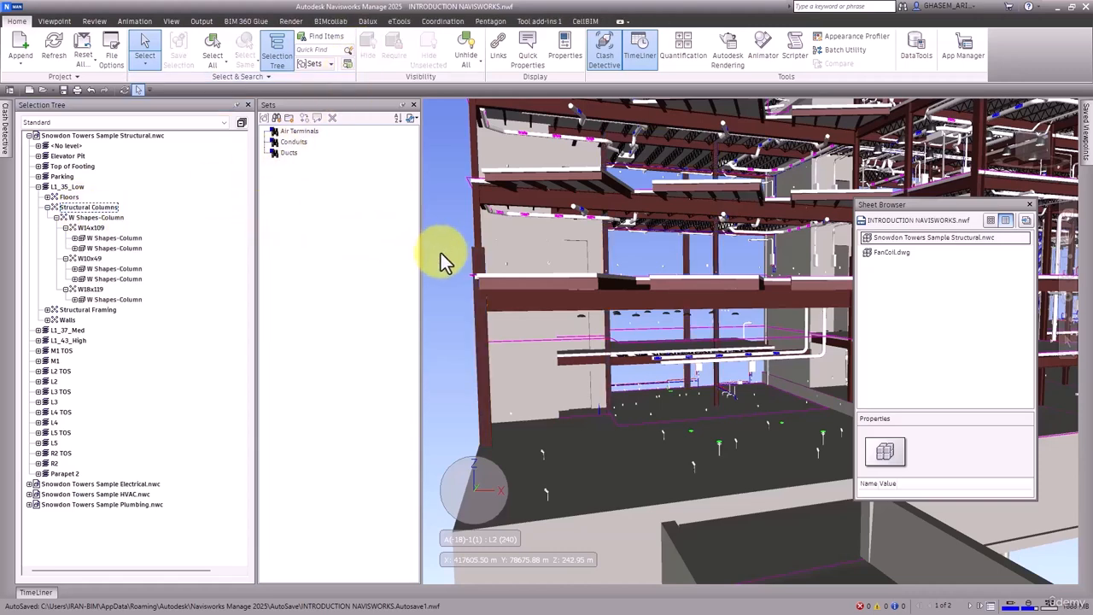
left_click(58, 207)
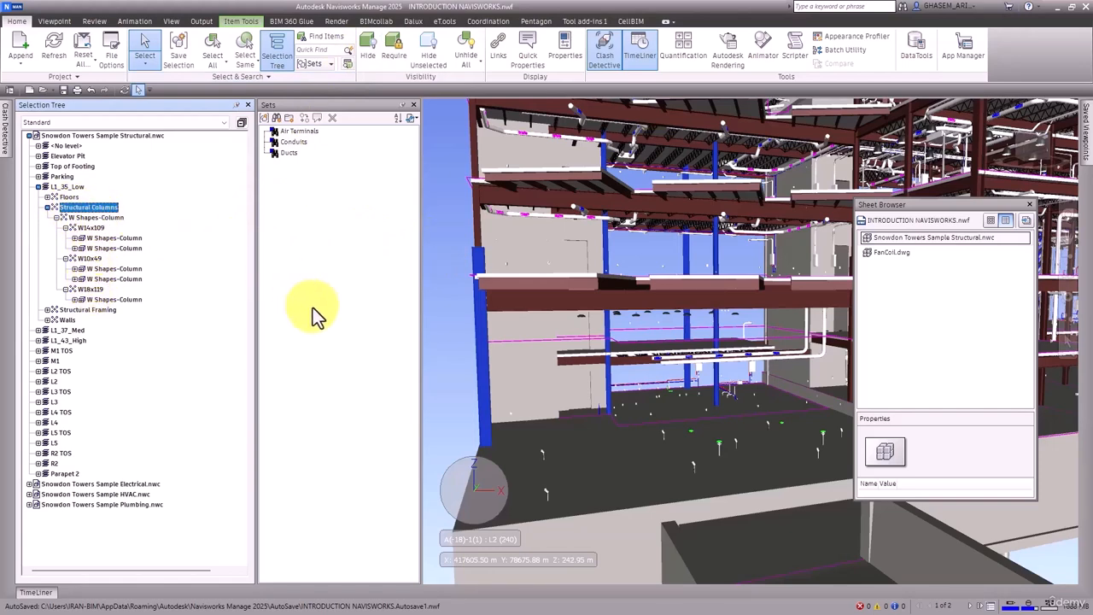
Step: Hide the W Shapes-Column under W18x119, expand it, then unhide it
left_click(100, 301)
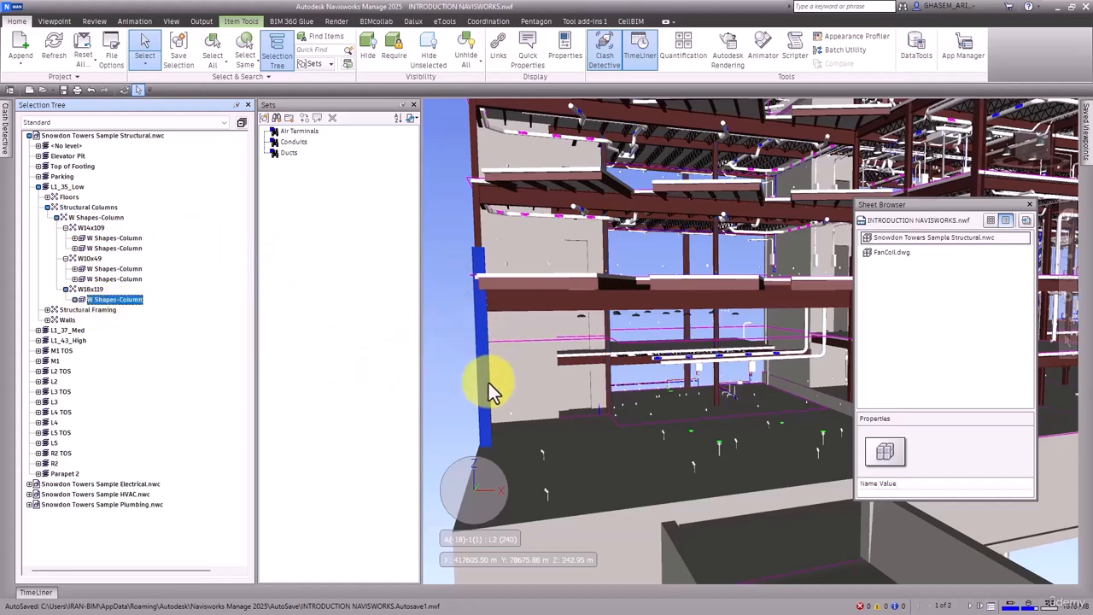
left_click(369, 51)
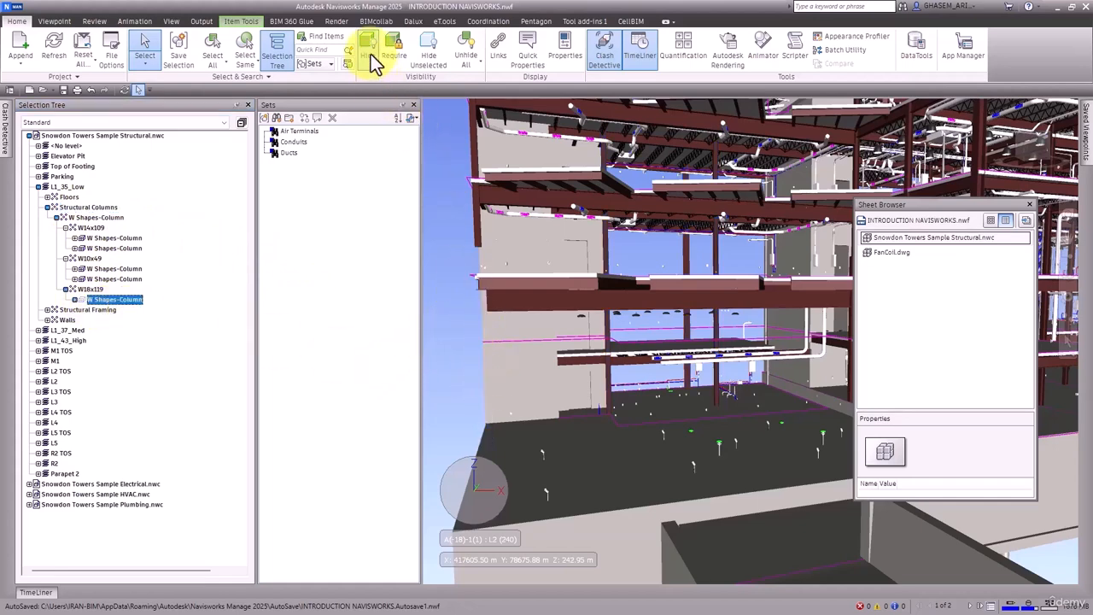
left_click(75, 300)
left_click(84, 310)
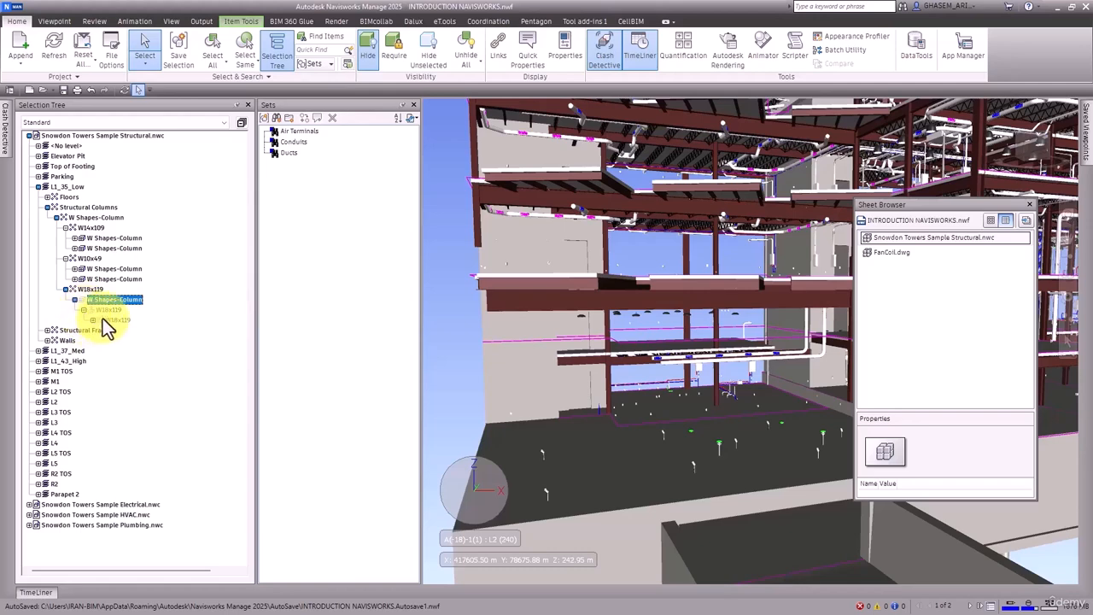
left_click(360, 56)
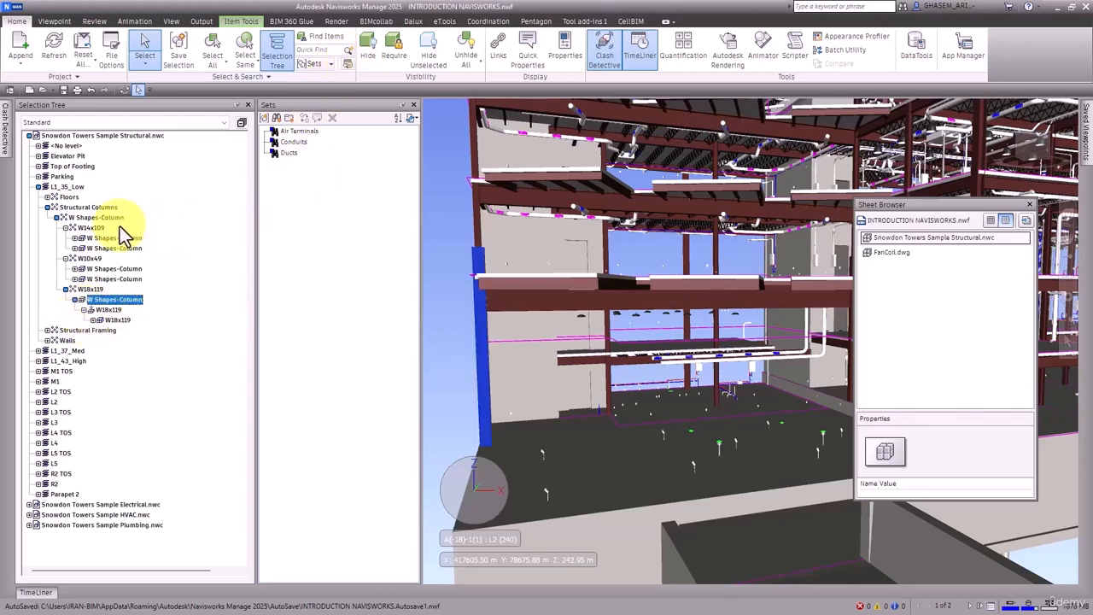
Step: Select the Structural Columns group, hide it, then unhide it
left_click(88, 208)
left_click(370, 47)
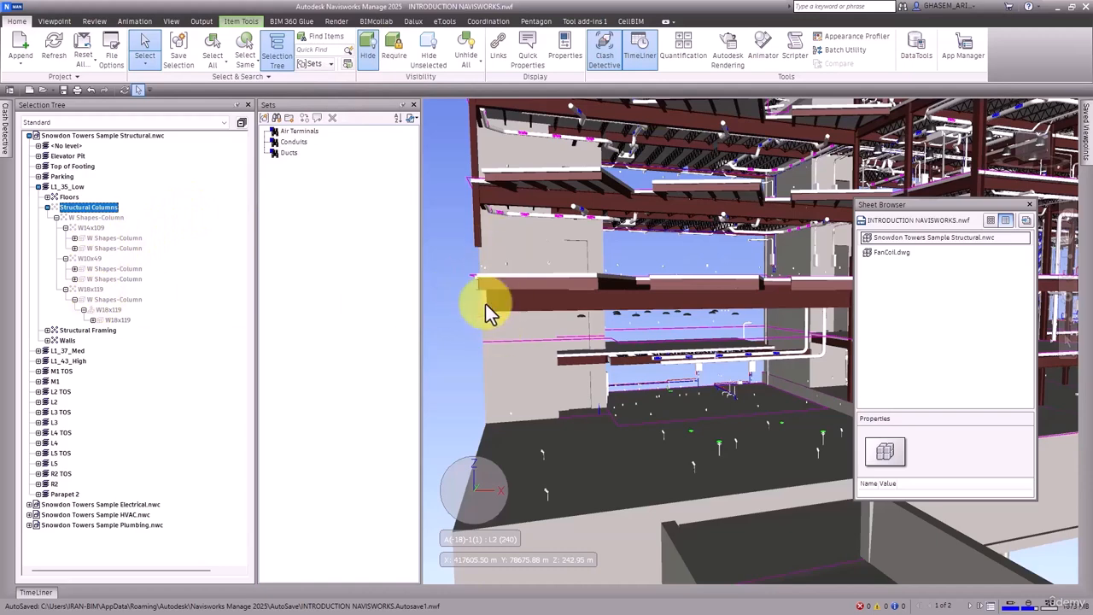
left_click(365, 48)
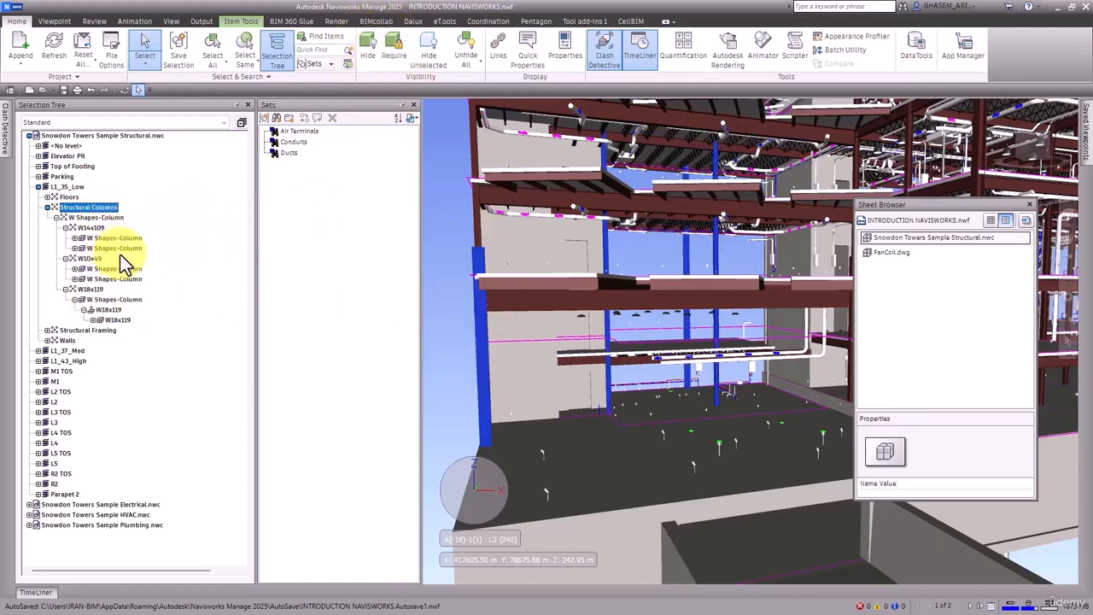
Step: Mark the Structural Columns as Required, clear the selection, then reselect them and remove the Required flag
left_click(394, 51)
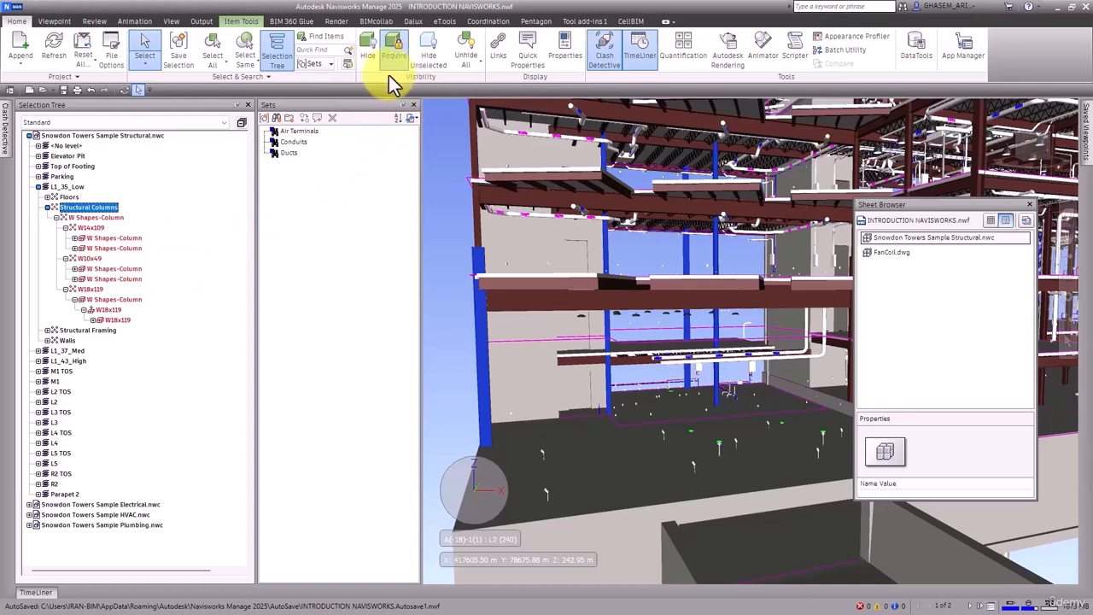
left_click(428, 250)
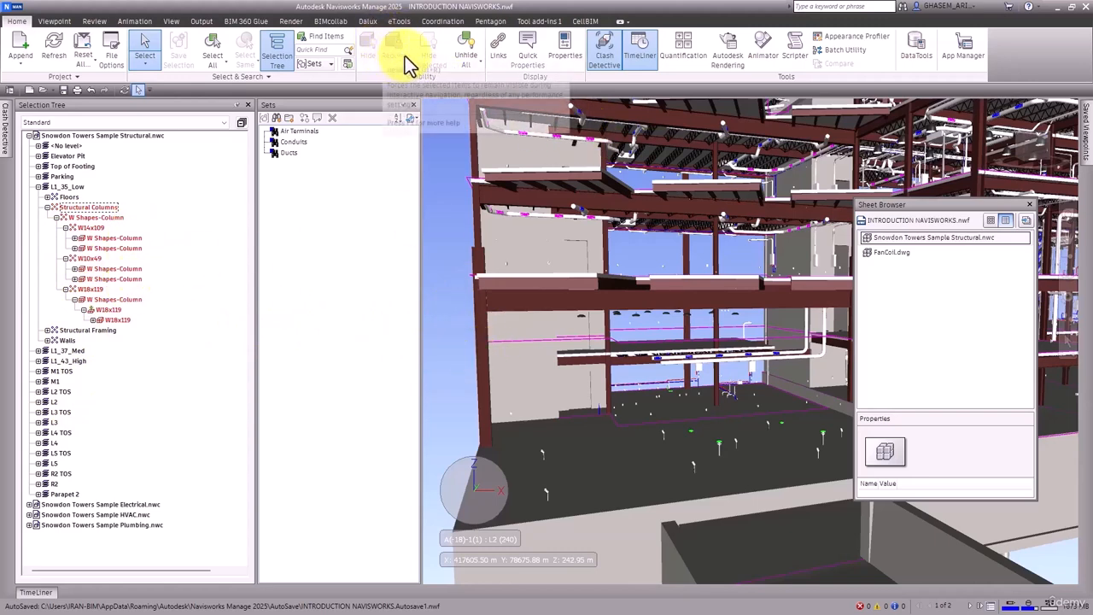
left_click(85, 207)
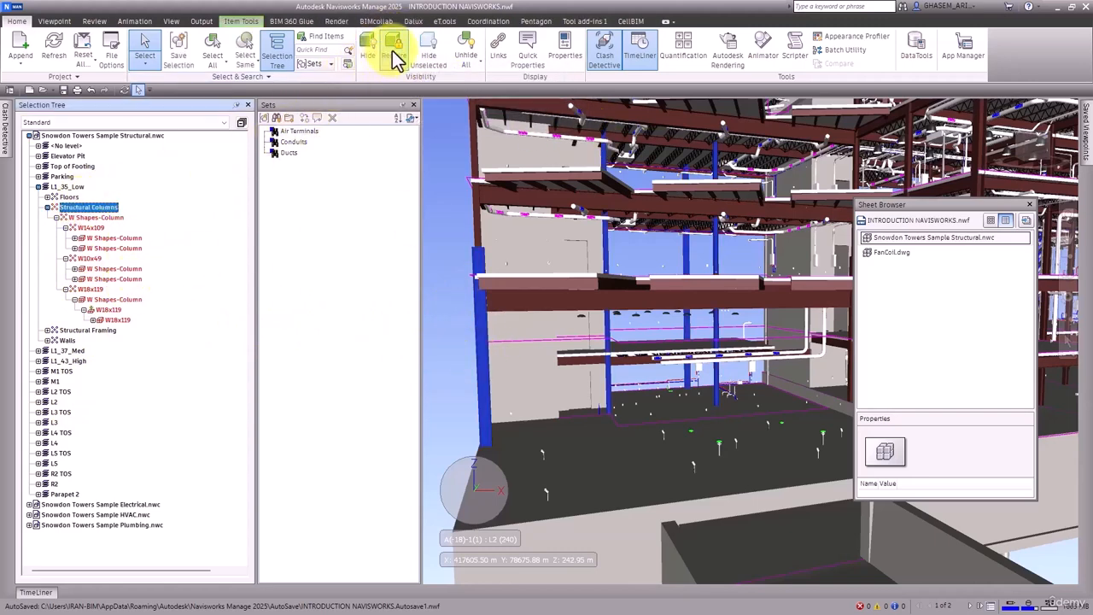
left_click(392, 53)
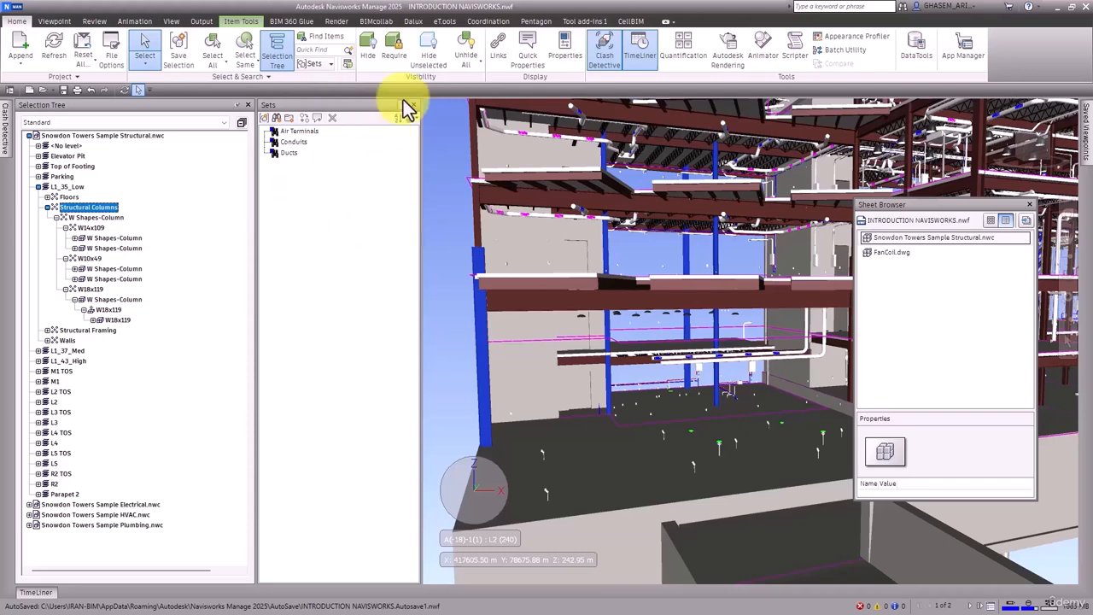
Step: Close the Sets window
left_click(371, 59)
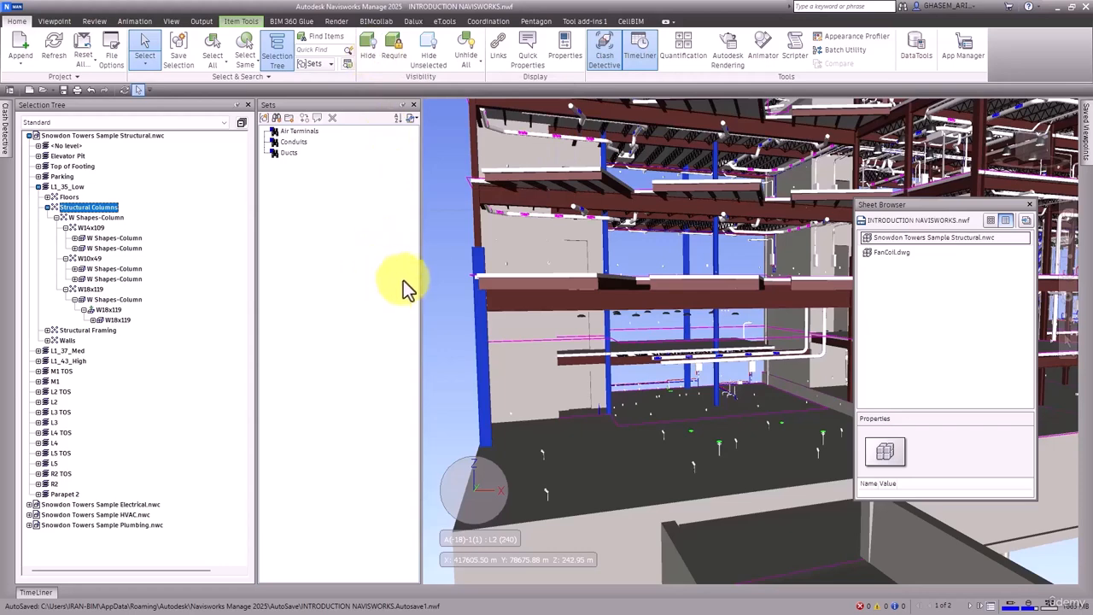
left_click(414, 104)
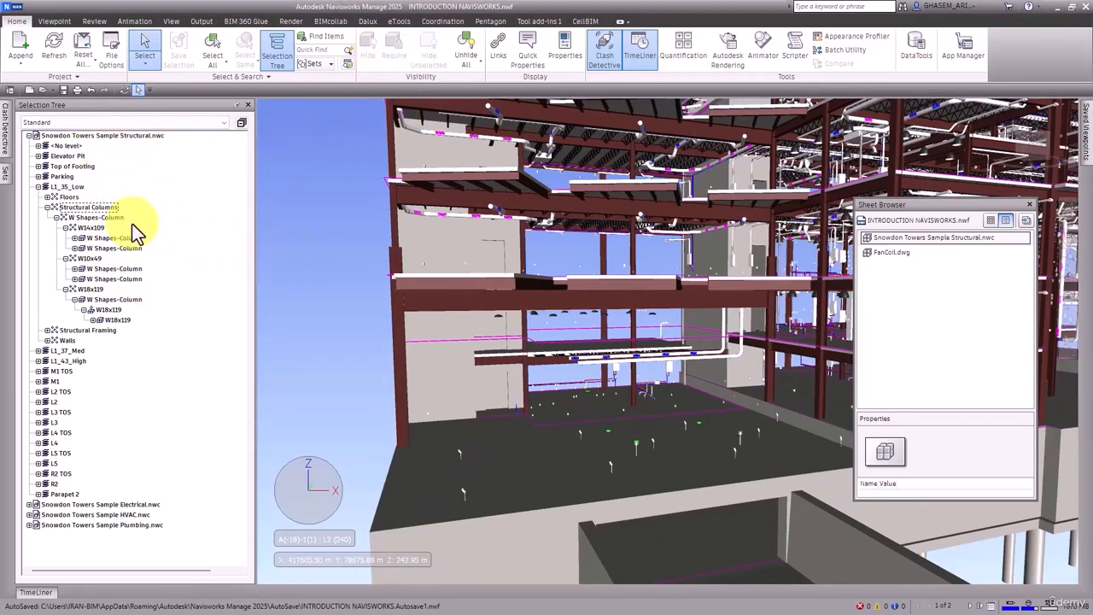
Step: Switch the Selection Tree to Properties display and select the Custom property
left_click(160, 125)
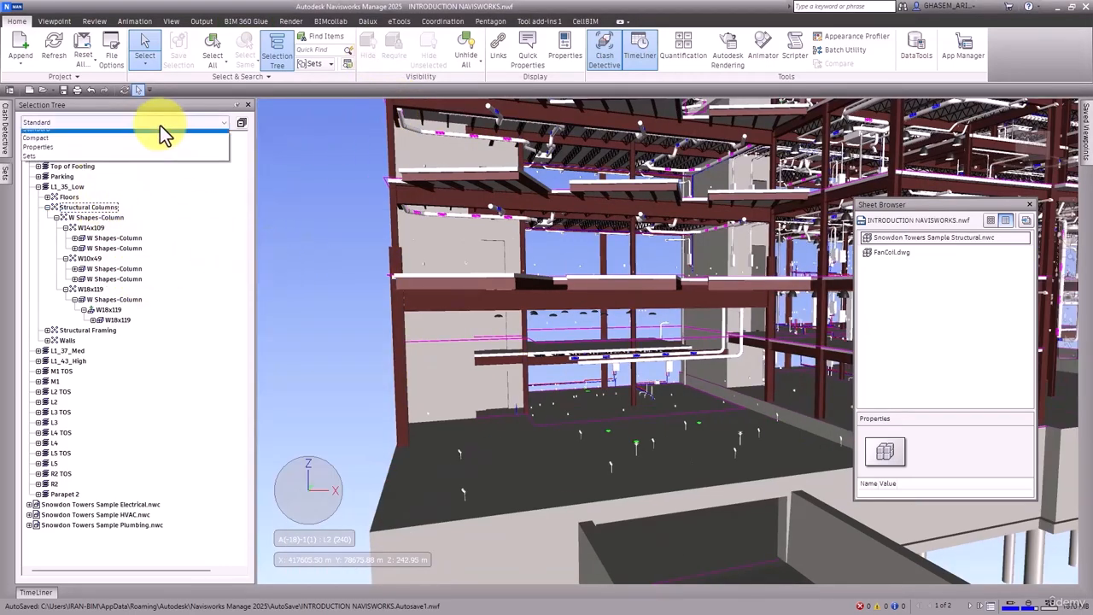
left_click(48, 153)
left_click(55, 146)
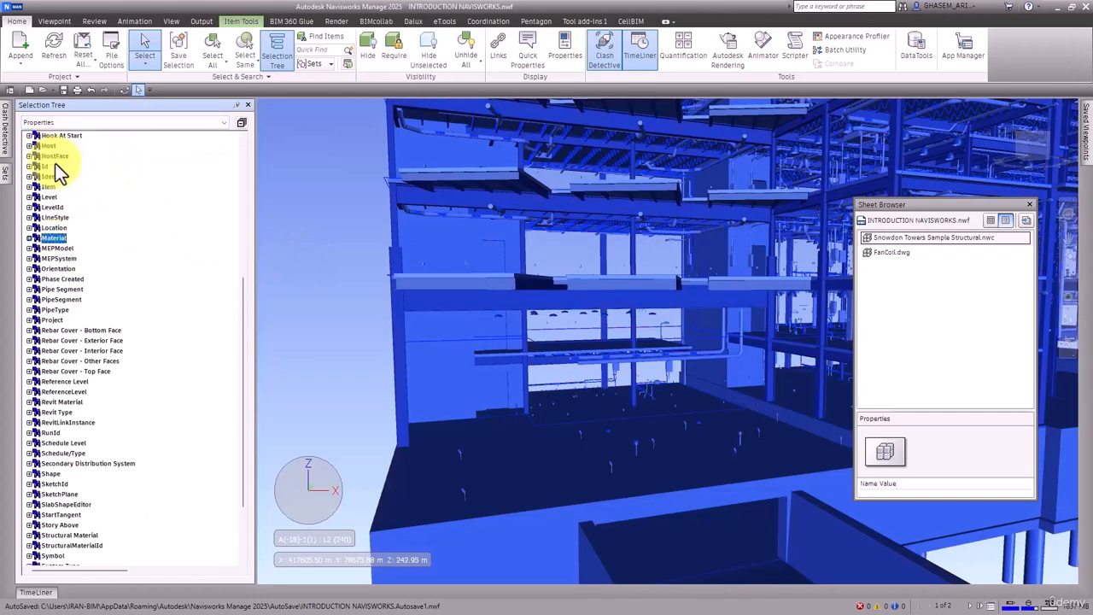
scroll(145, 210, "up", 7)
scroll(39, 213, "up", 4)
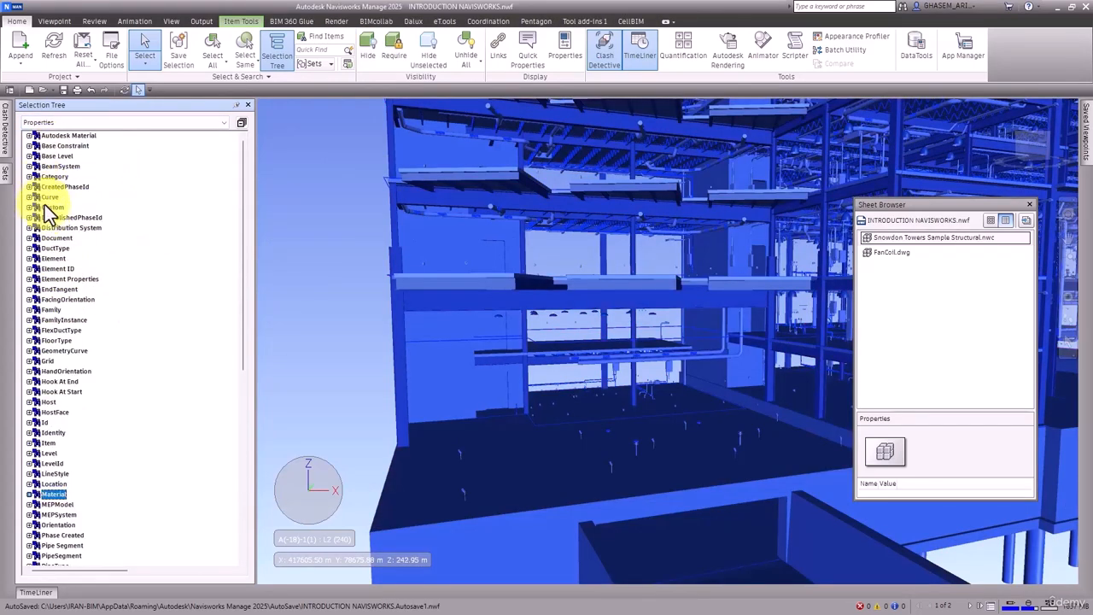
left_click(37, 207)
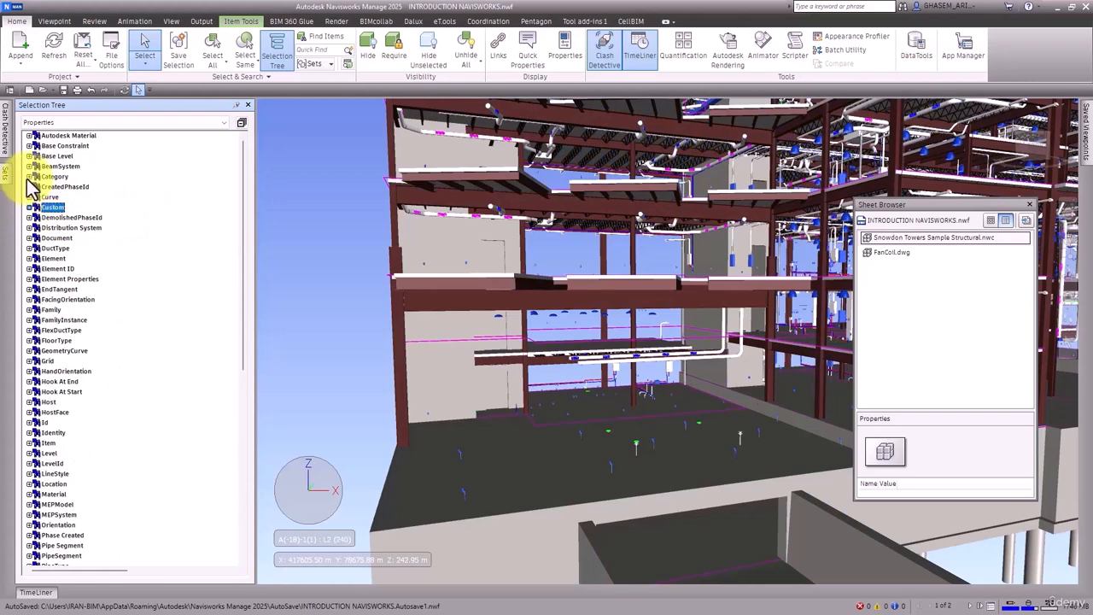
Step: Expand the Category property and its Name entry to list the element categories
left_click(29, 175)
left_click(37, 280)
left_click(83, 280)
scroll(98, 287, "down", 5)
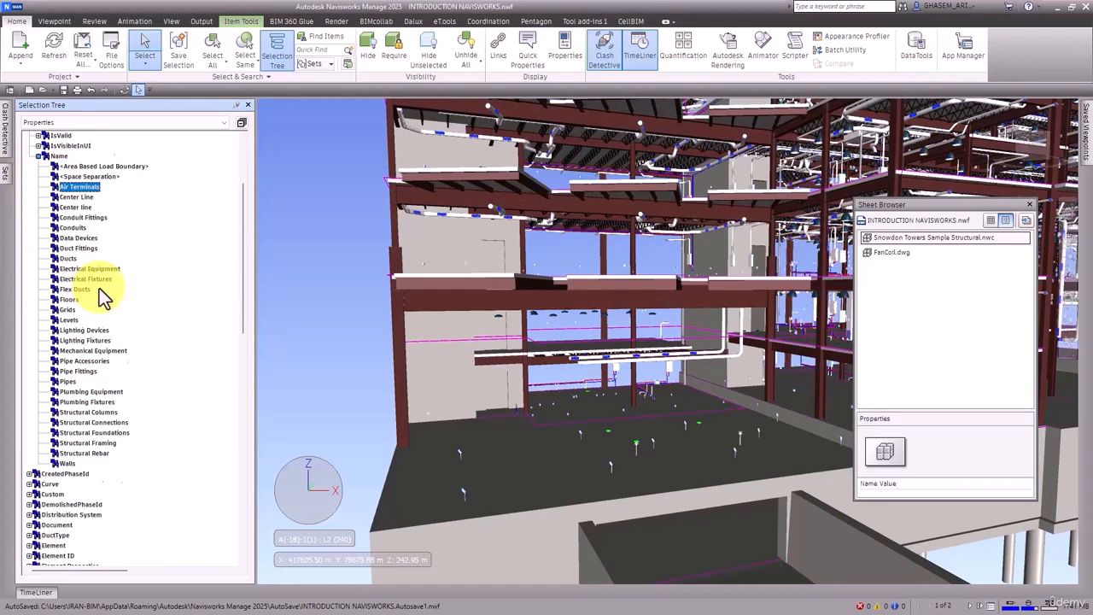
scroll(96, 268, "up", 3)
Step: Multi-select several category names under Name, then deselect them until only Air Terminals remains selected
left_click(80, 228, "ctrl")
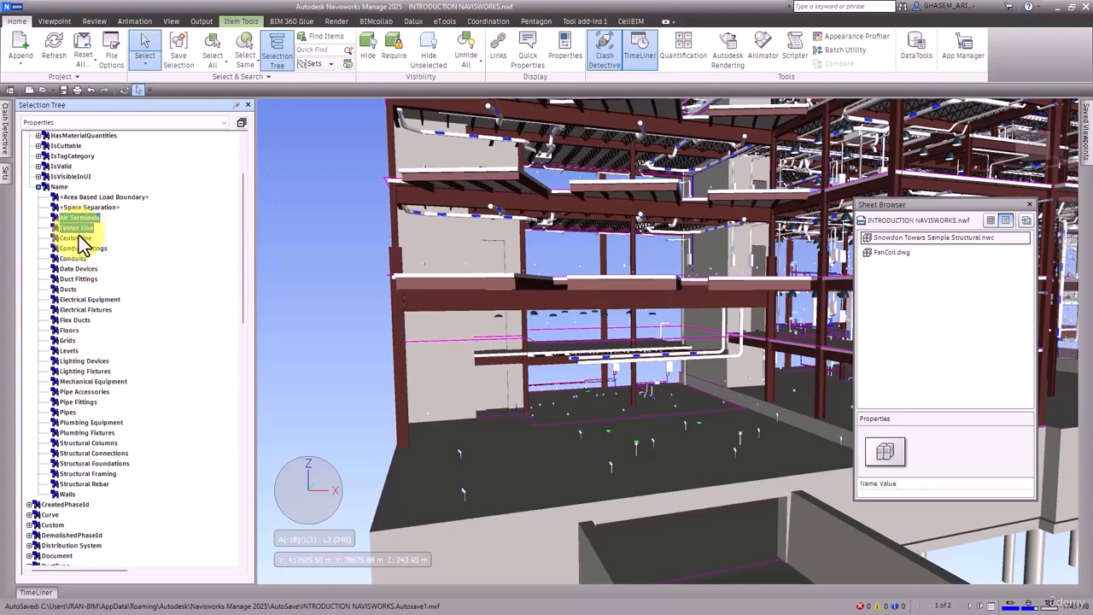
left_click(79, 279, "ctrl")
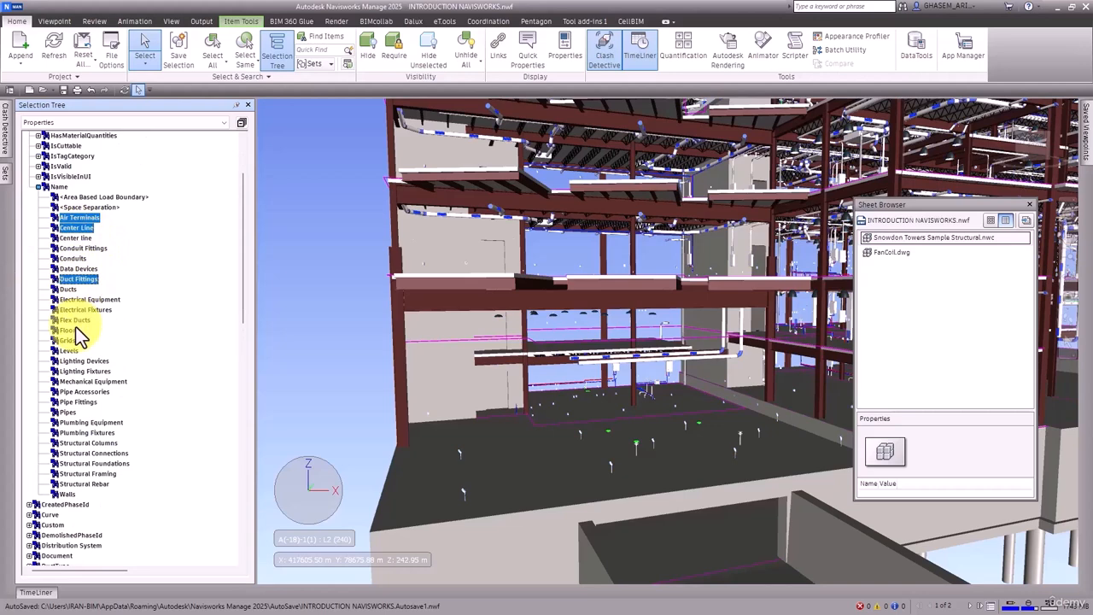
left_click(76, 329, "ctrl")
left_click(72, 433, "ctrl")
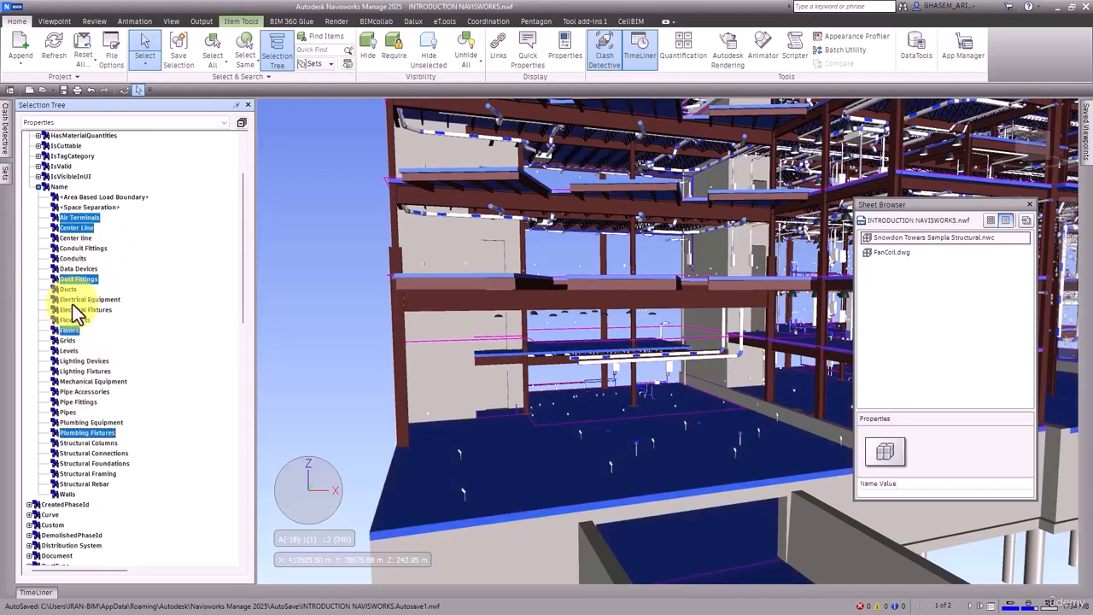
left_click(72, 433, "ctrl")
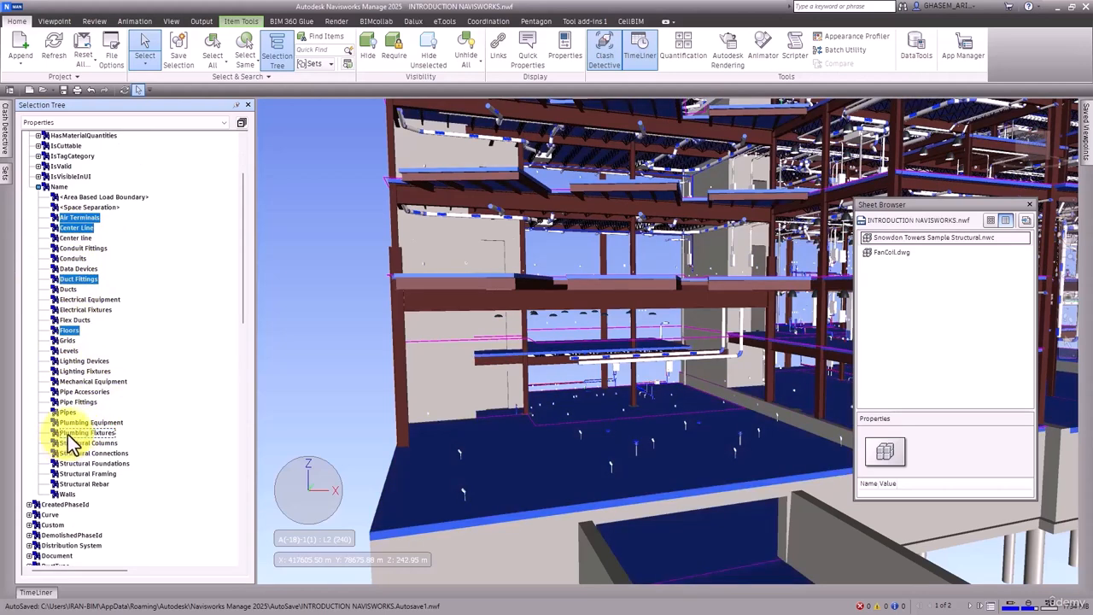
left_click(68, 330, "ctrl")
left_click(78, 279, "ctrl")
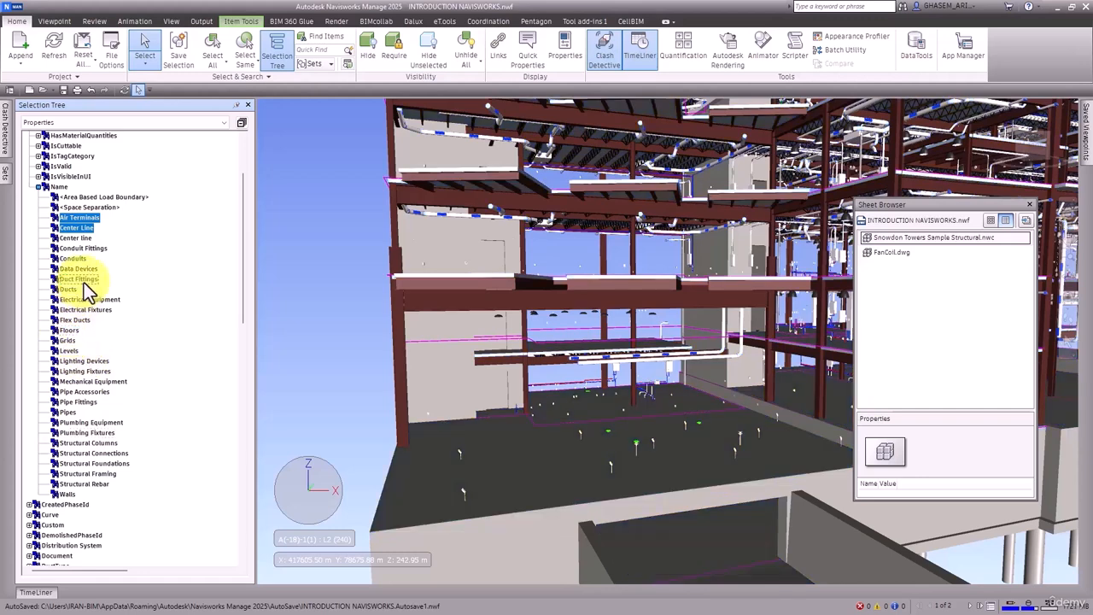
left_click(75, 238)
left_click(77, 219)
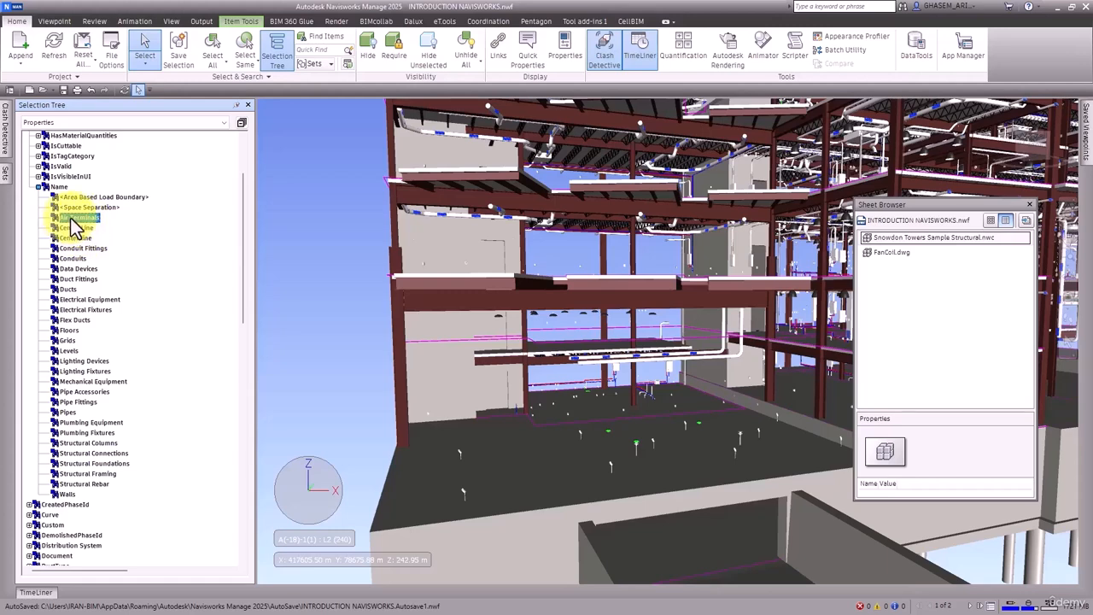
Step: Range-select the categories from Air Terminals to Pipes, then clear the selection
left_click(65, 413, "shift")
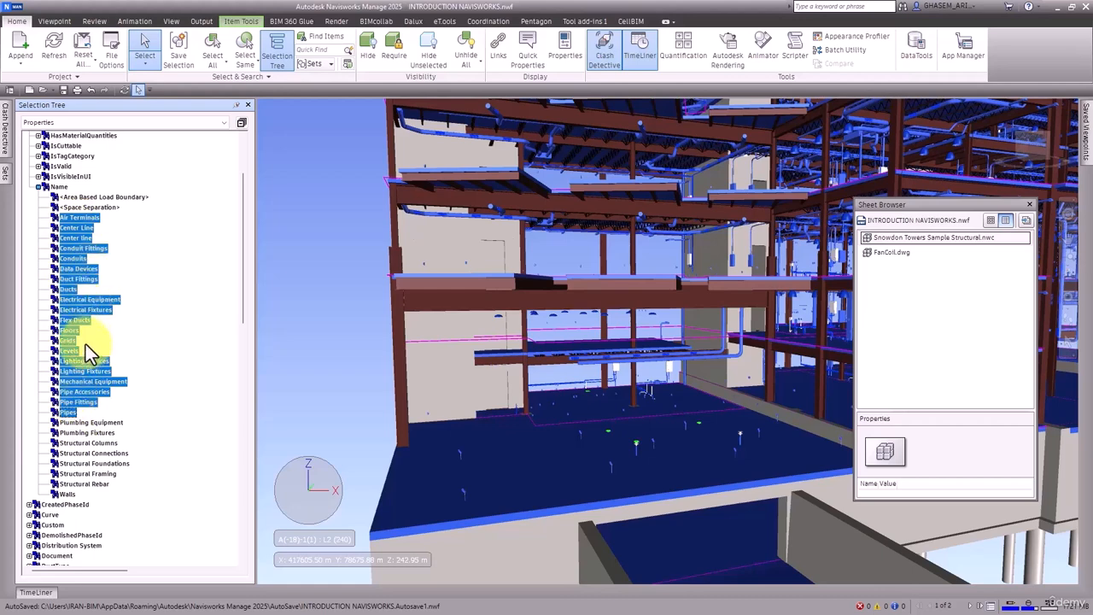
key("Escape")
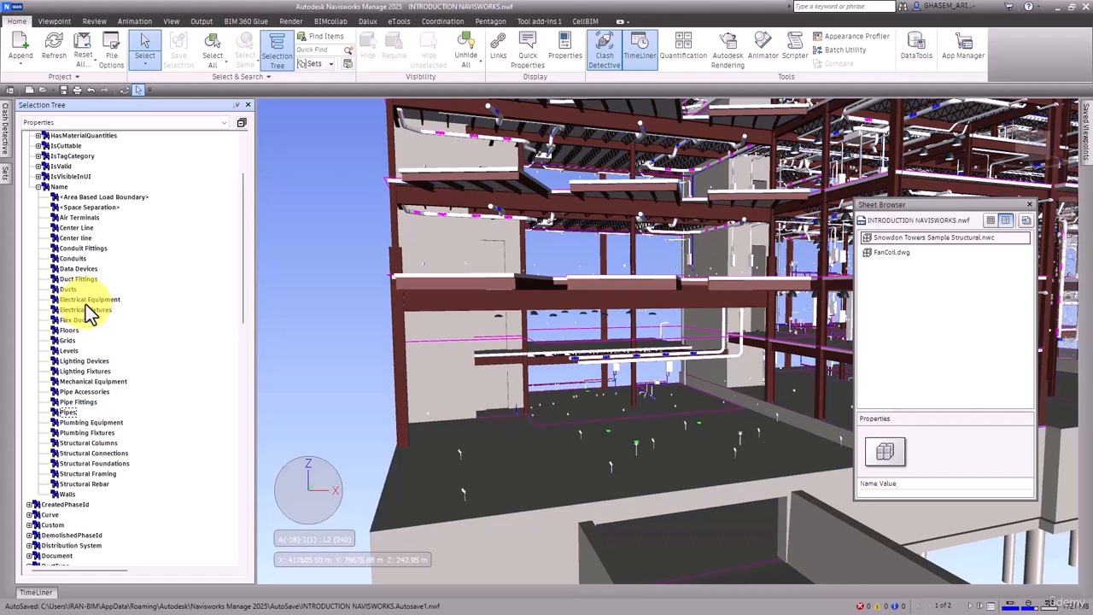
Step: Switch the Selection Tree back to Standard display and expand the Electrical and HVAC models
scroll(85, 305, "up", 3)
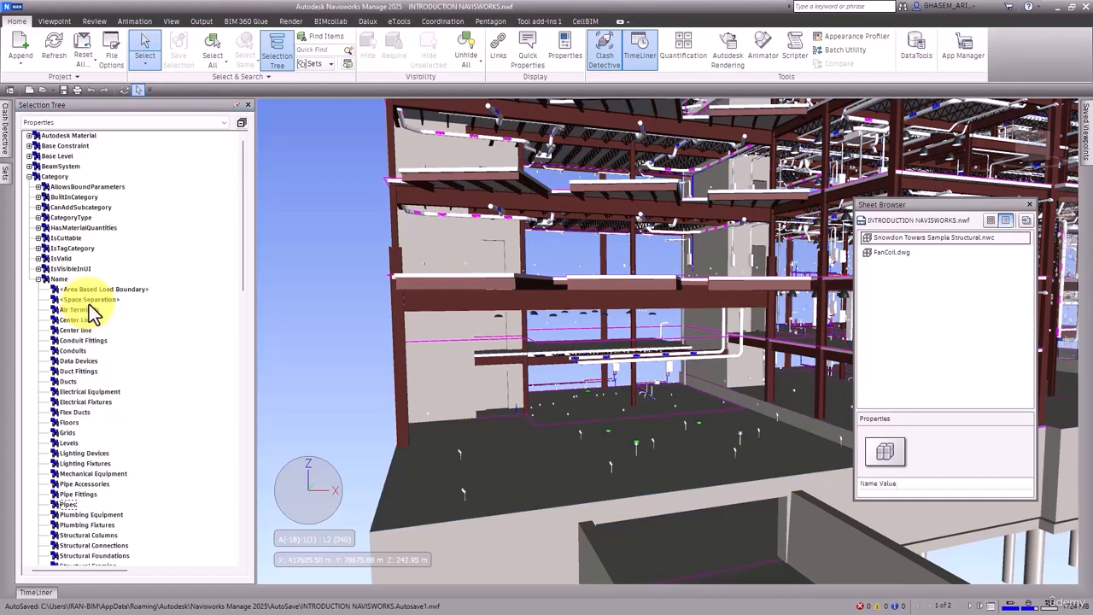
left_click(76, 122)
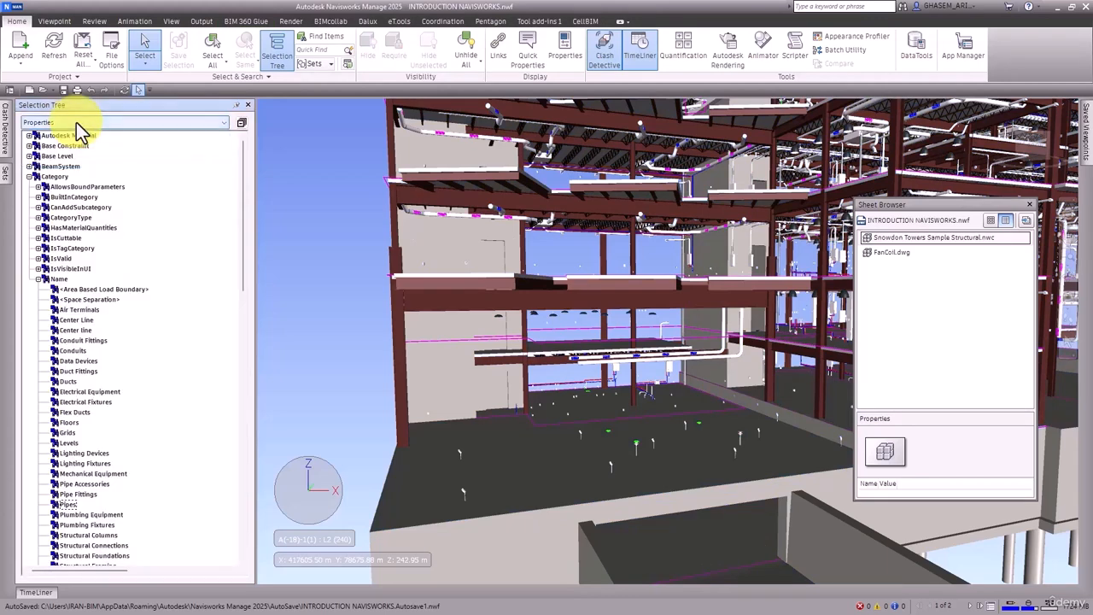
left_click(36, 134)
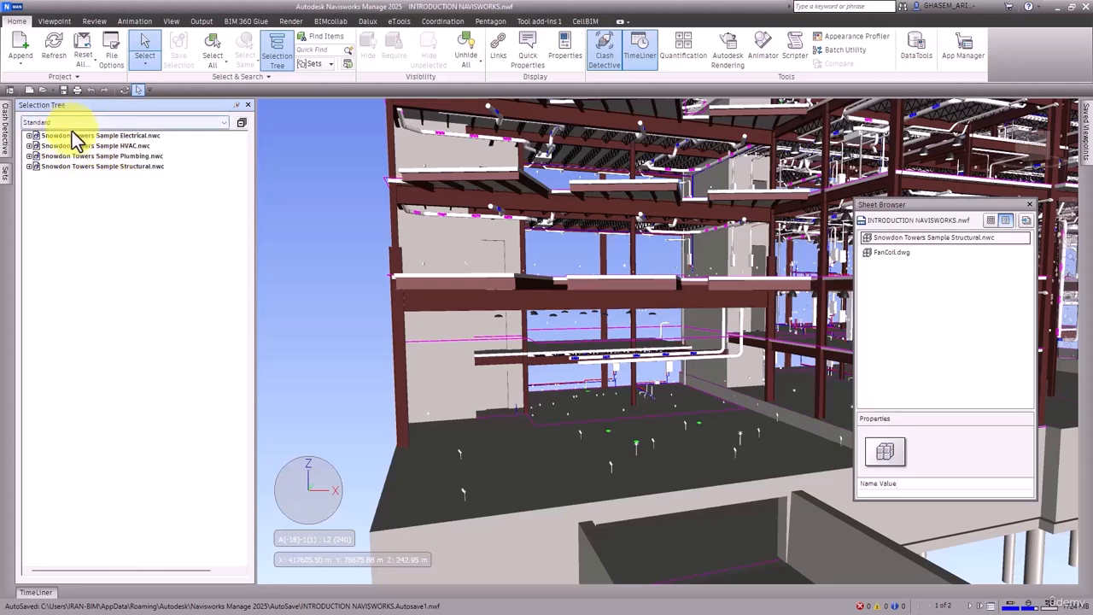
left_click(29, 134)
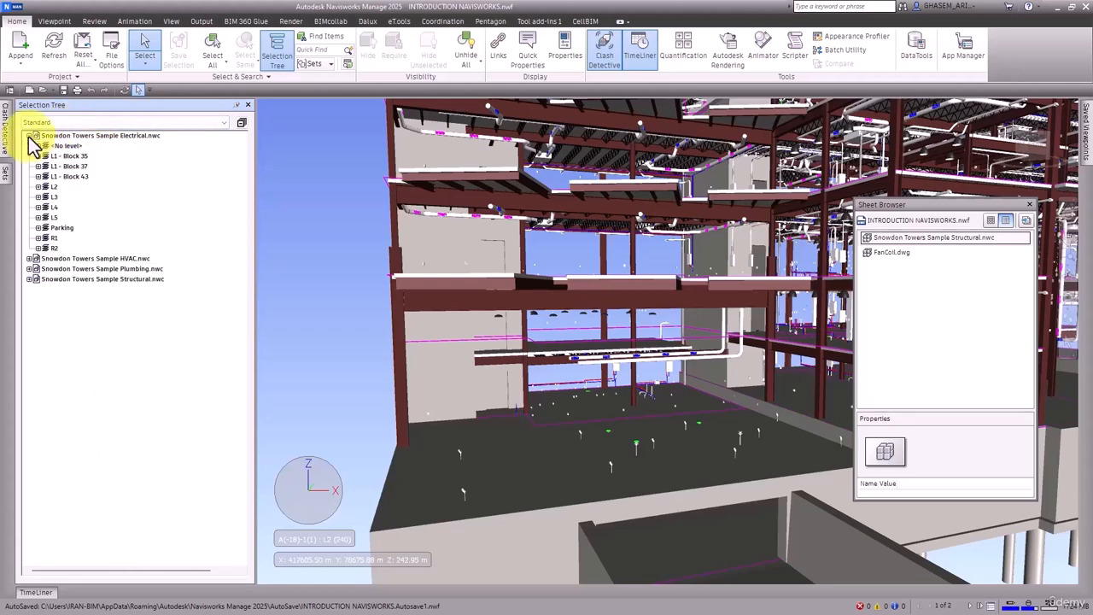
left_click(29, 258)
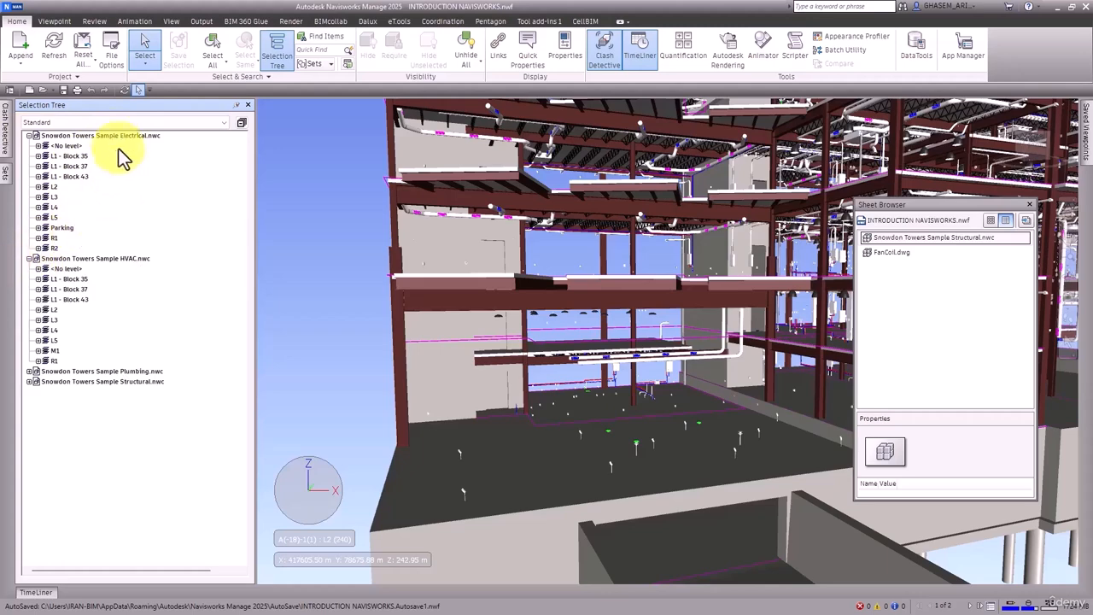
Step: Sort the Selection Tree from the Electrical model's scene options, accepting the irreversible sort
left_click(111, 136)
right_click(111, 136)
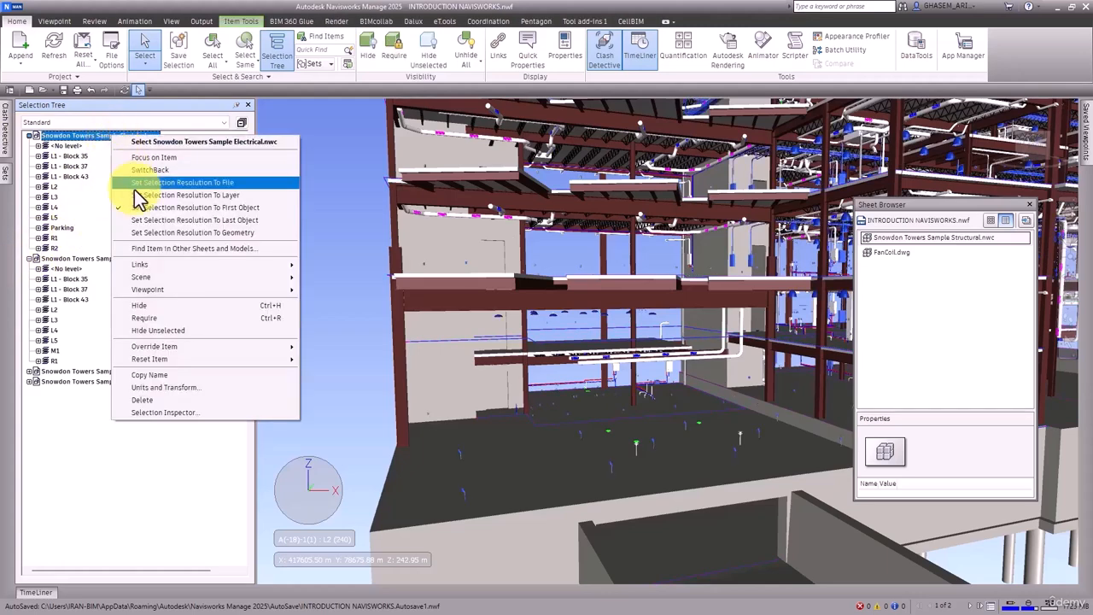
mouse_move(168, 279)
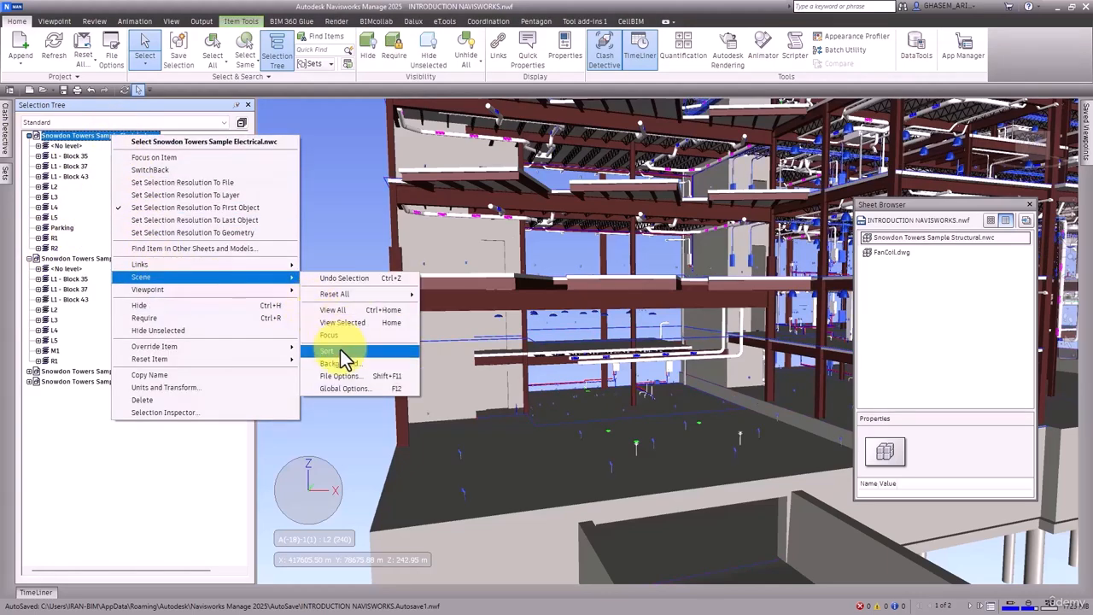
left_click(374, 351)
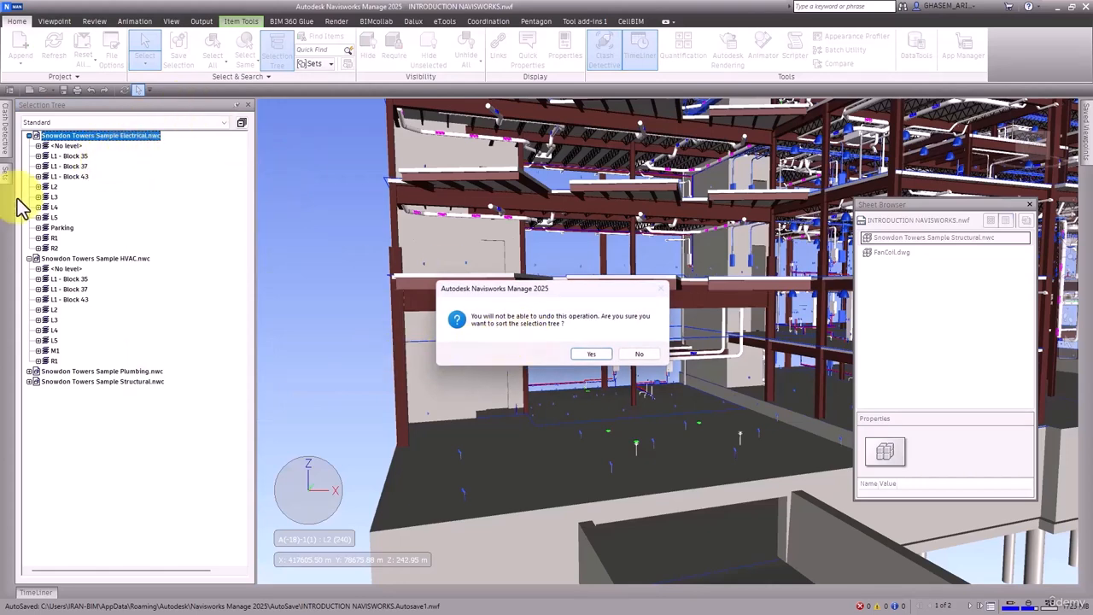
left_click(593, 354)
Step: Sort the Selection Tree again from the Electrical model's scene options, confirming the sort
left_click(29, 136)
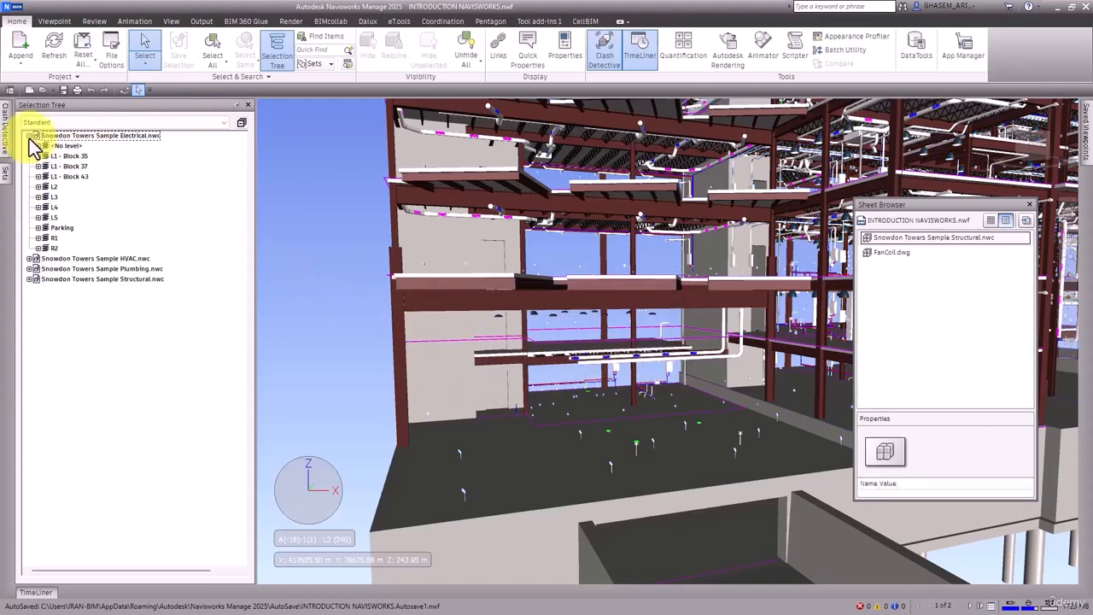
right_click(78, 138)
mouse_move(239, 276)
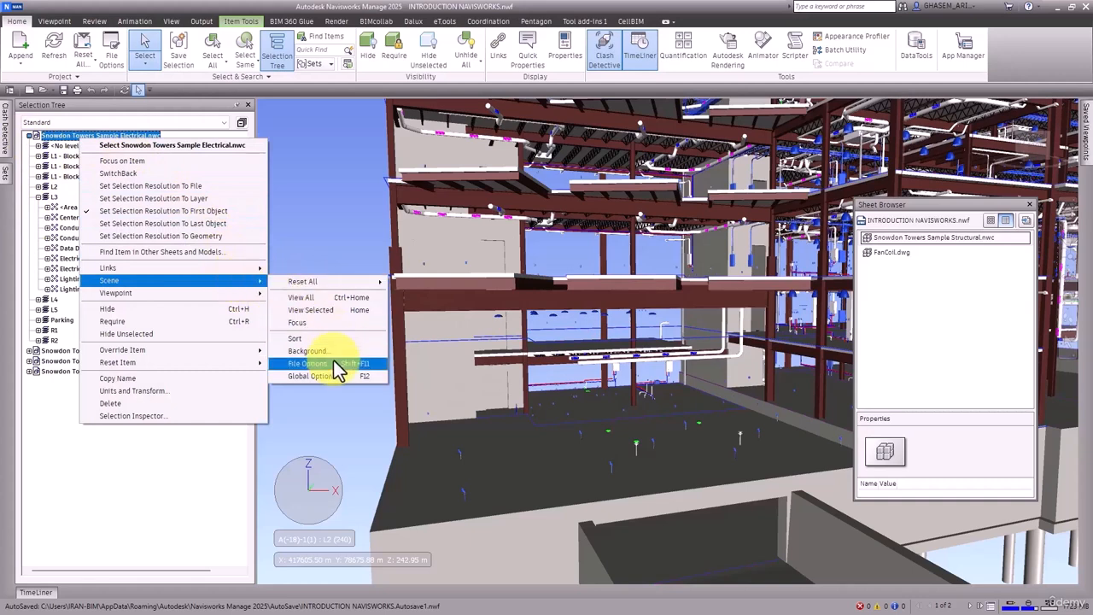
left_click(325, 339)
key("Return")
Step: Switch the Selection Tree to Compact display
left_click(128, 122)
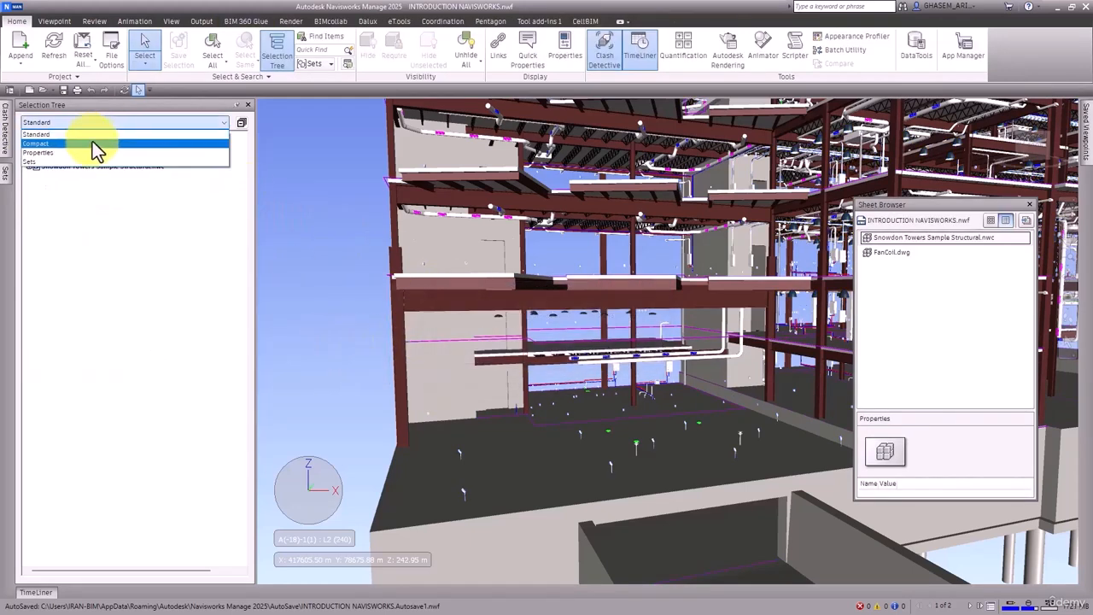
left_click(89, 143)
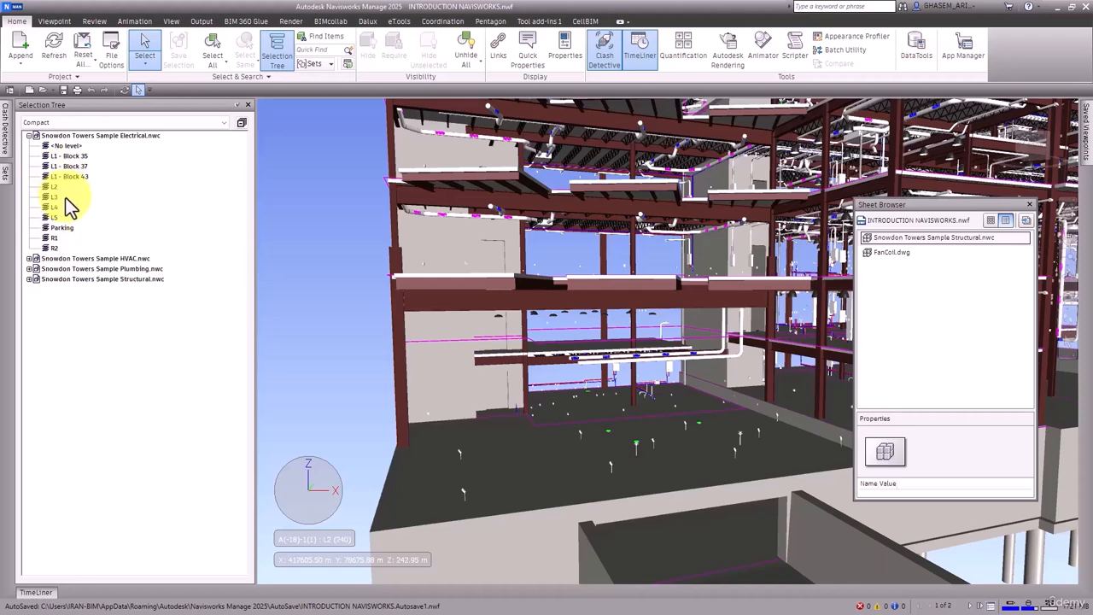
Step: Open the Options Editor's Interface Selection settings and set the Compact Tree level to Models
left_click(16, 16)
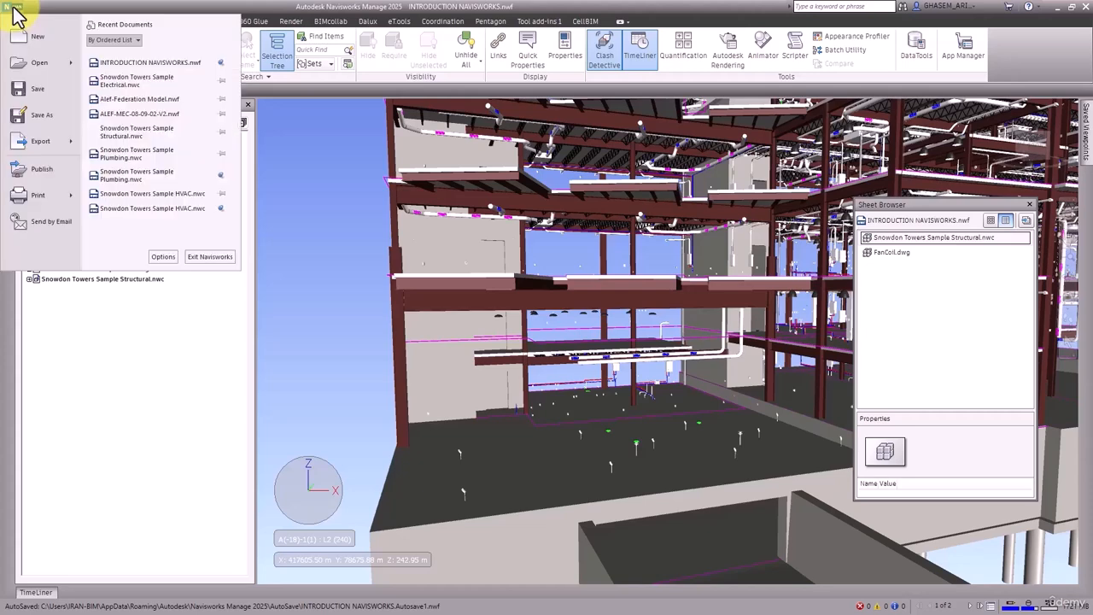
left_click(161, 257)
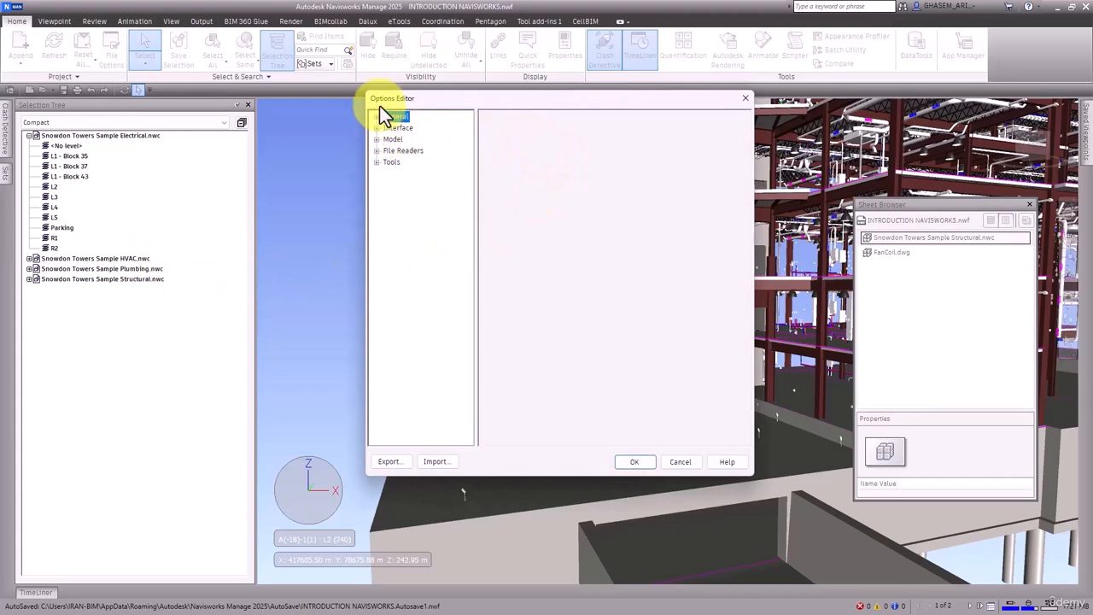
left_click_drag(379, 105, 329, 89)
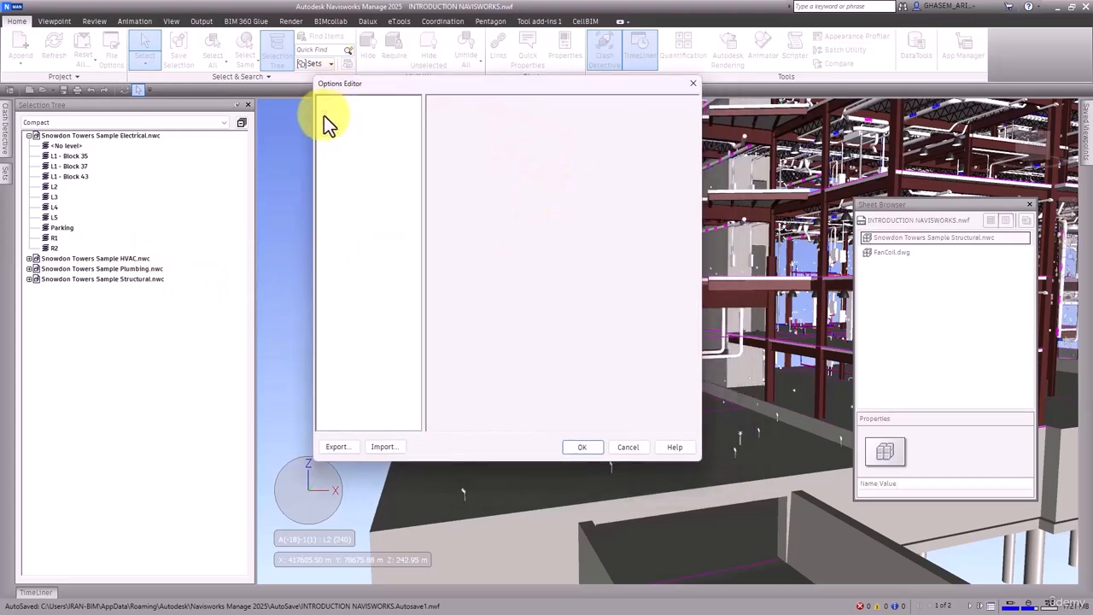
left_click(324, 114)
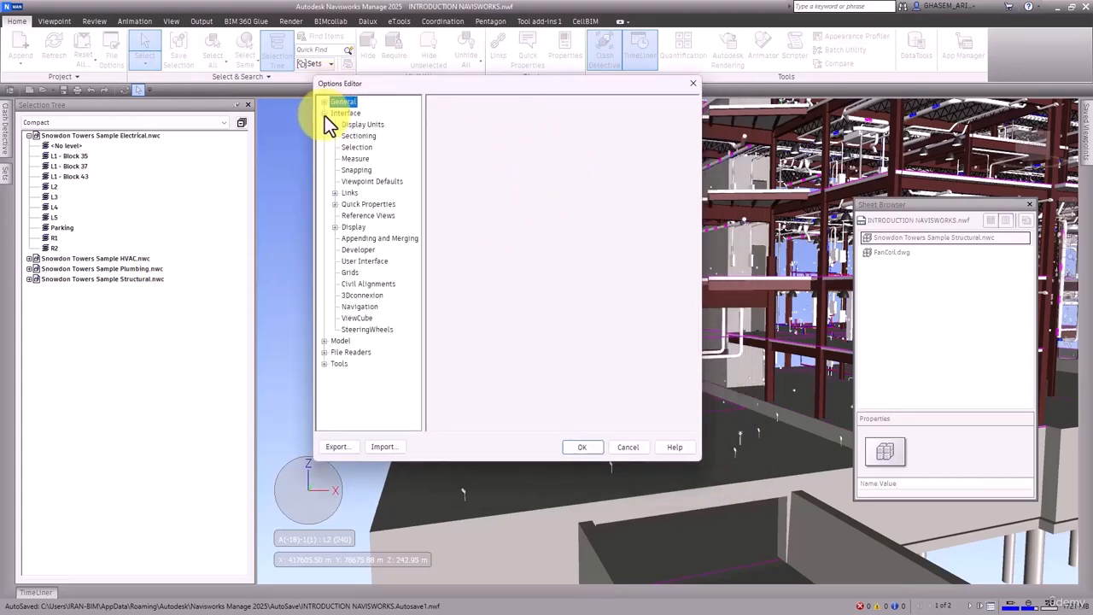
left_click(358, 148)
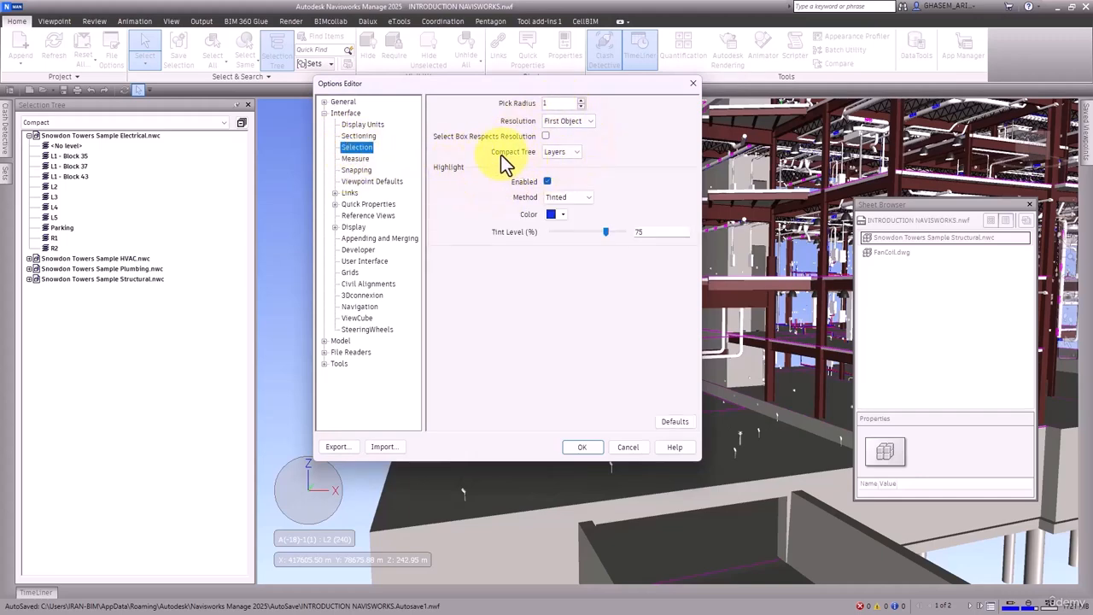
left_click(571, 154)
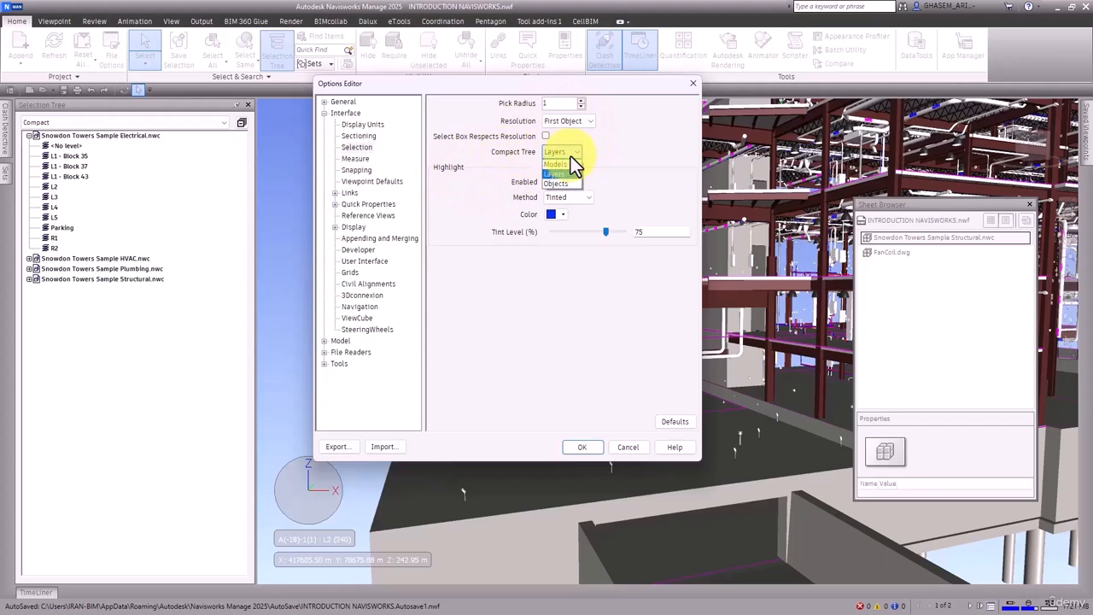
left_click(570, 164)
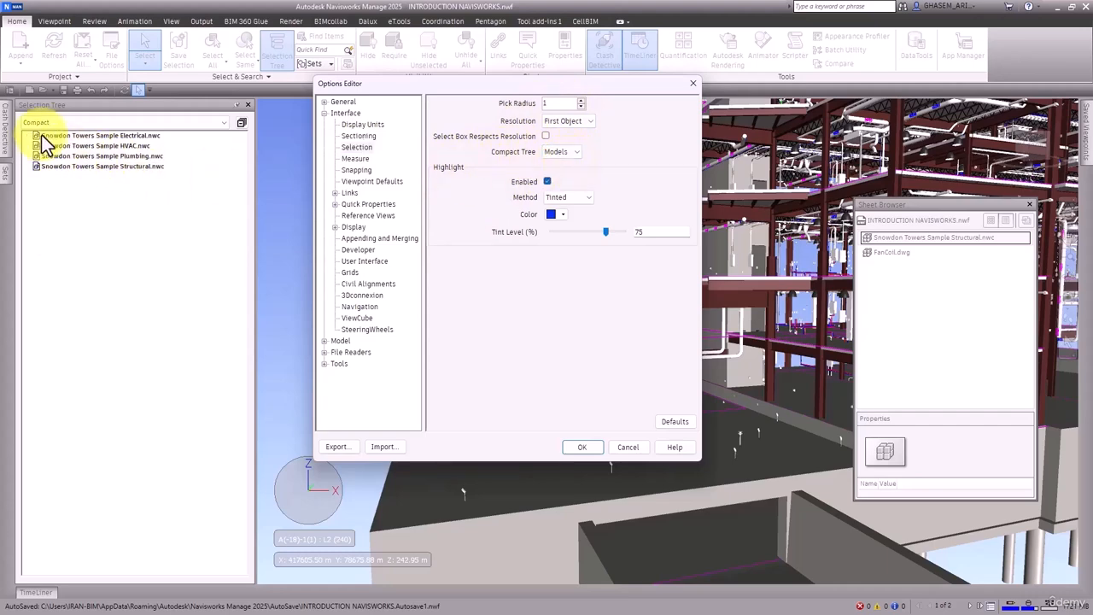
Step: Set the Compact Tree level to Layers and try expanding the Electrical model in the tree
left_click(554, 154)
left_click(556, 175)
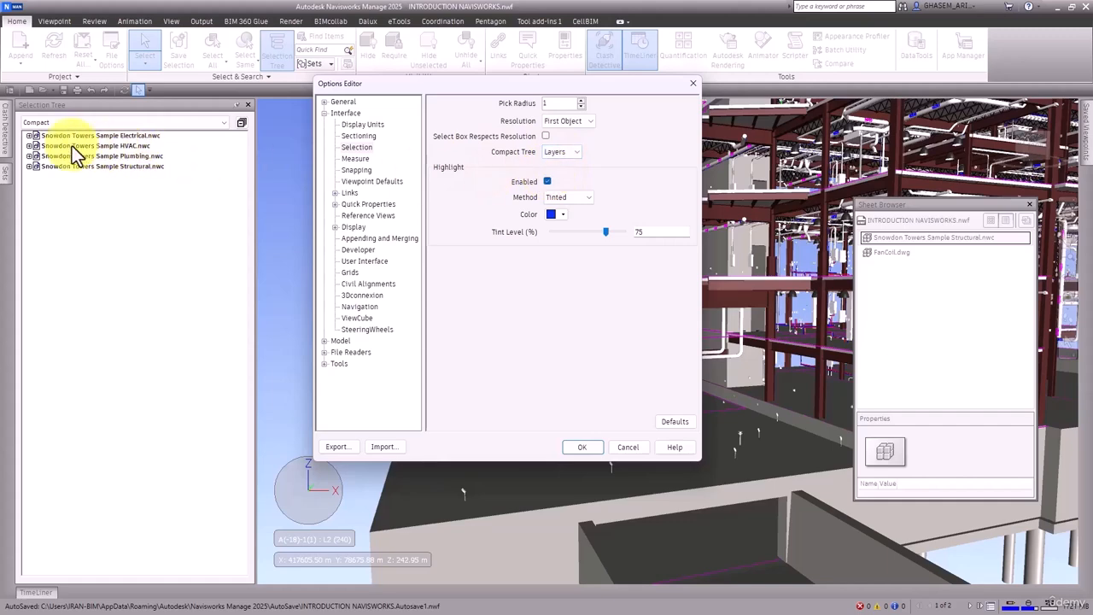
left_click(27, 136)
left_click(30, 136)
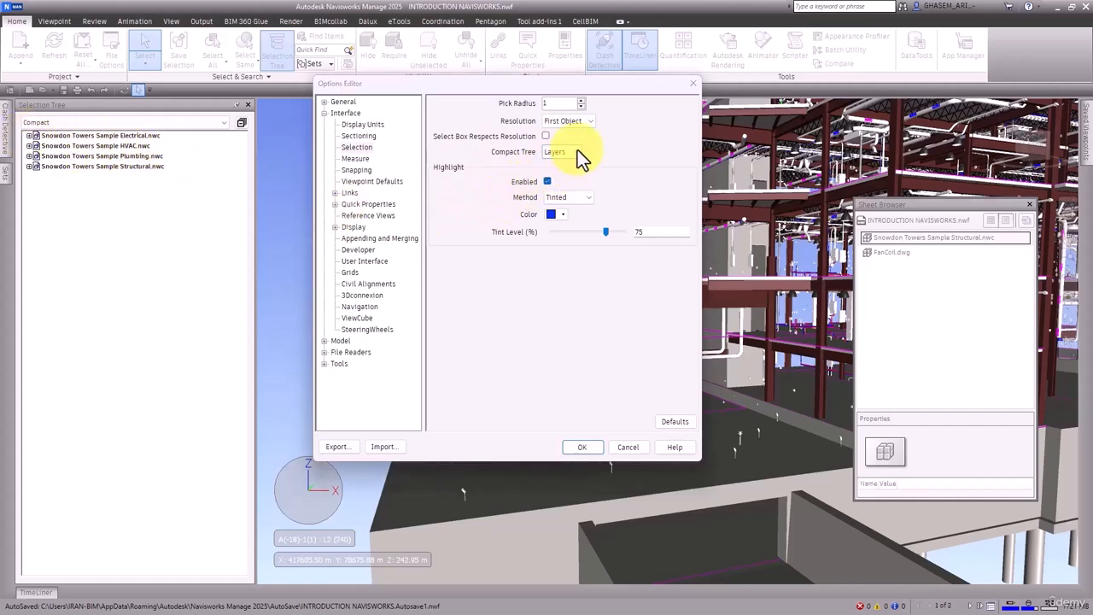
Step: Set the Compact Tree level to Objects and apply the options
left_click(577, 152)
left_click(564, 193)
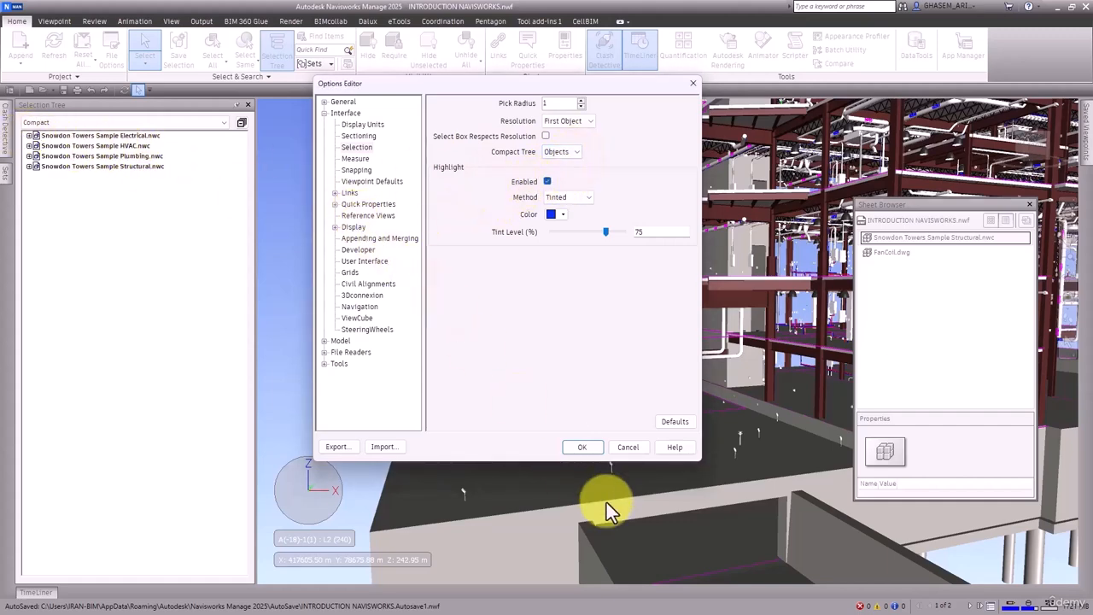
left_click(584, 447)
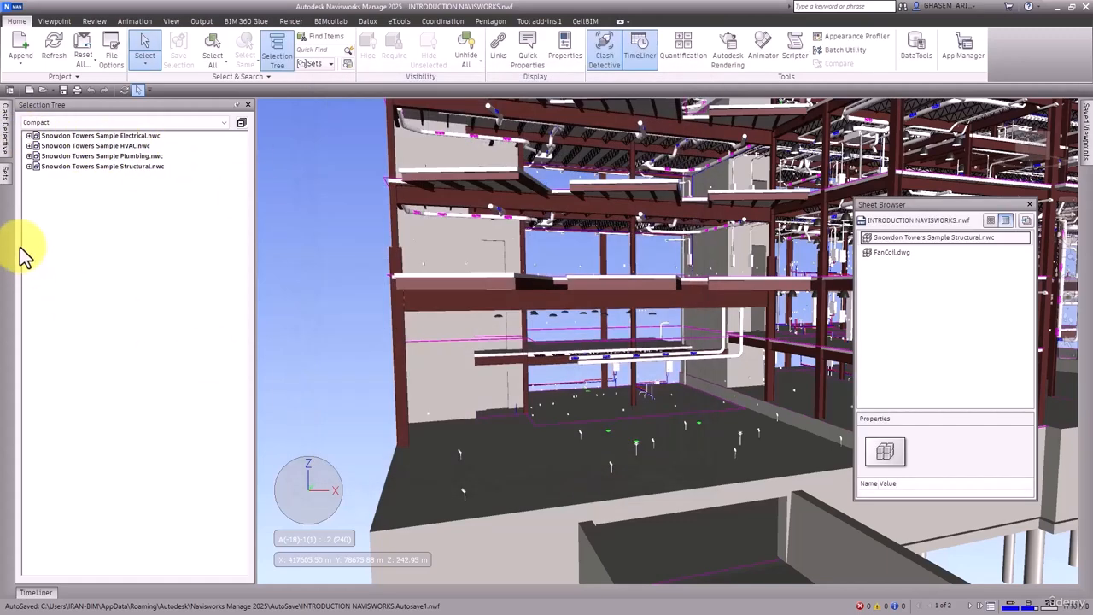
Step: Expand the Electrical model's L2 level down to the first Model Lines node under Area Based Load Boundary
left_click(29, 136)
left_click(38, 187)
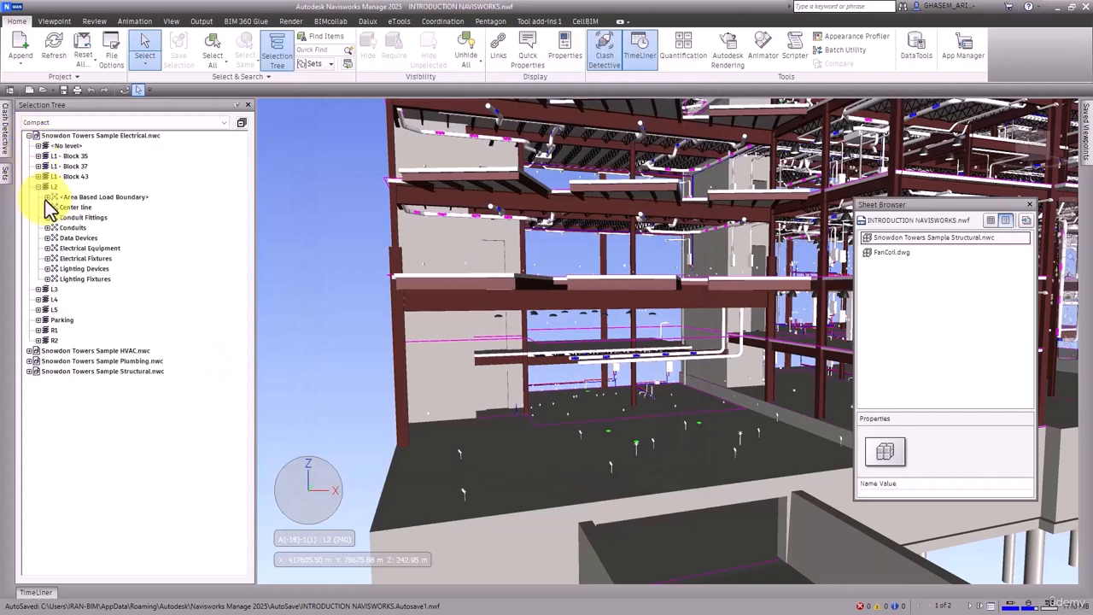
left_click(47, 198)
left_click(58, 208)
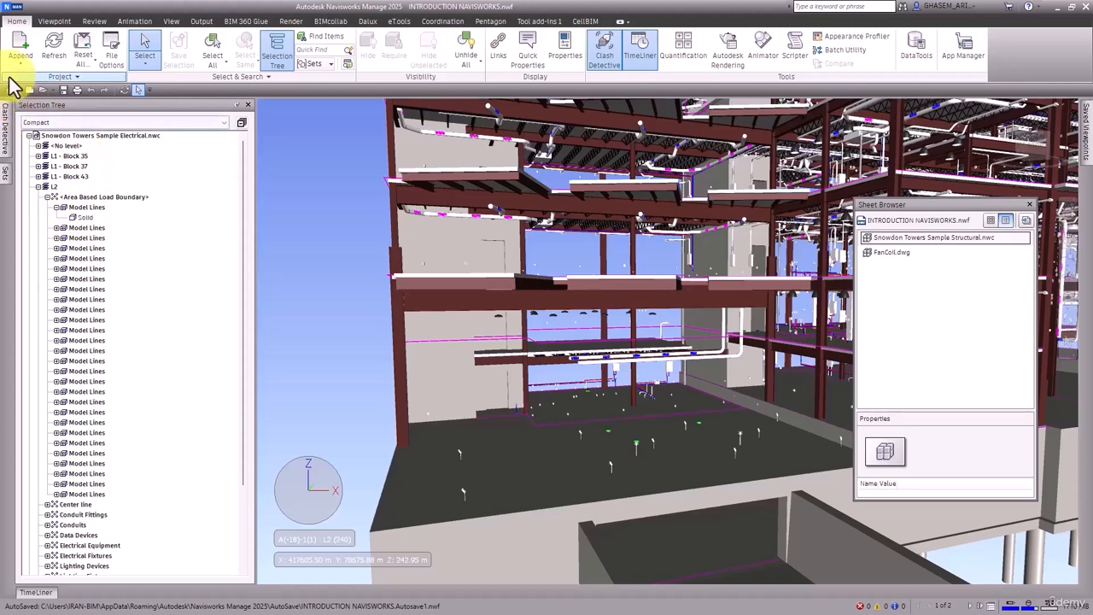
Step: Reopen the Selection options and set the Compact Tree level back to Layers
left_click(11, 7)
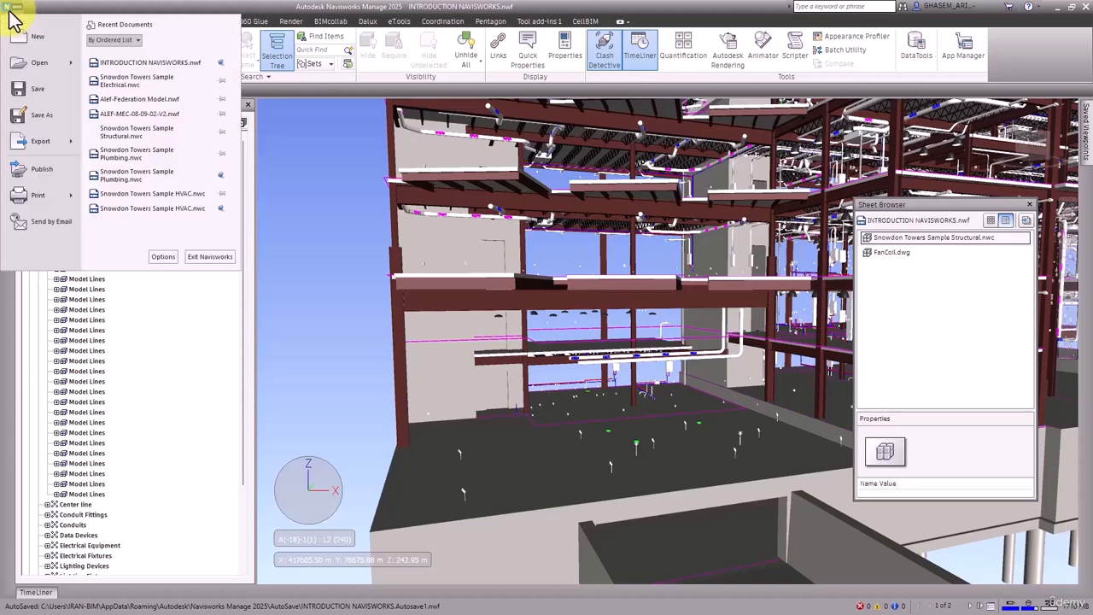
left_click(162, 257)
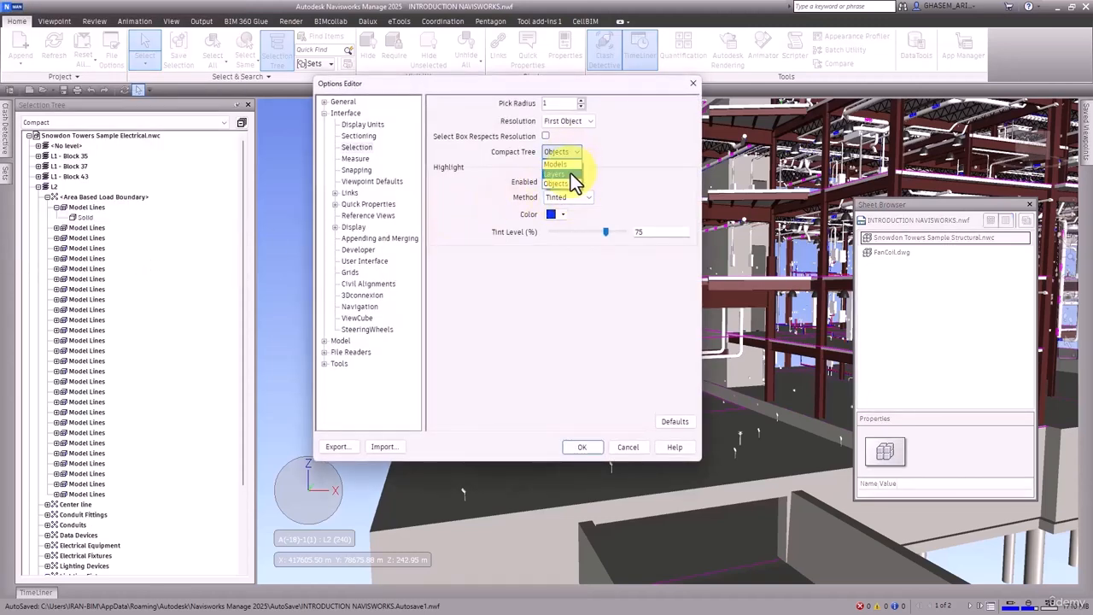
left_click(570, 174)
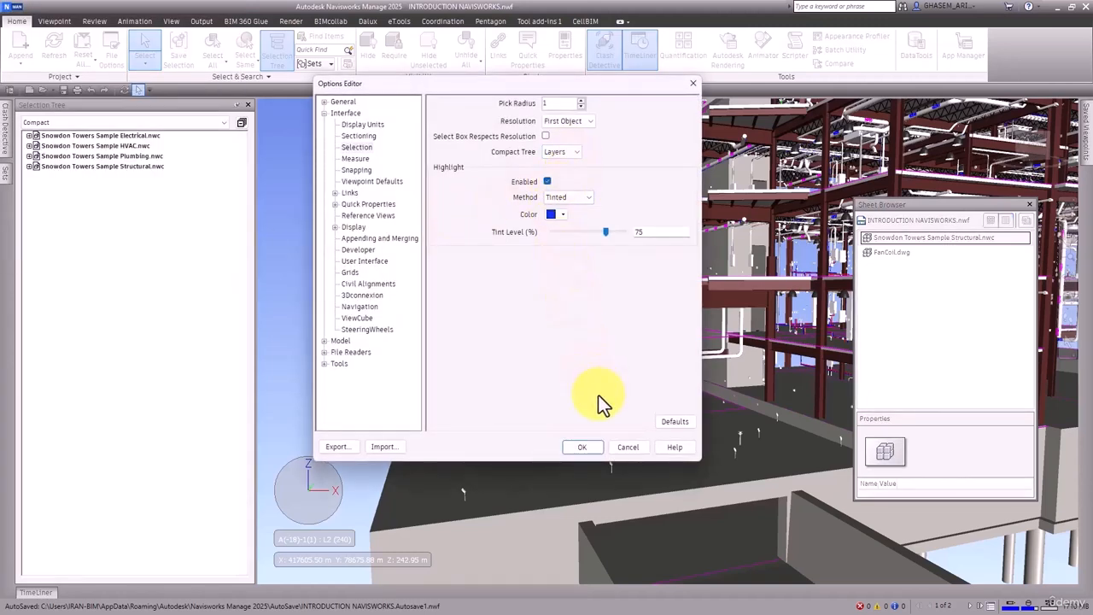